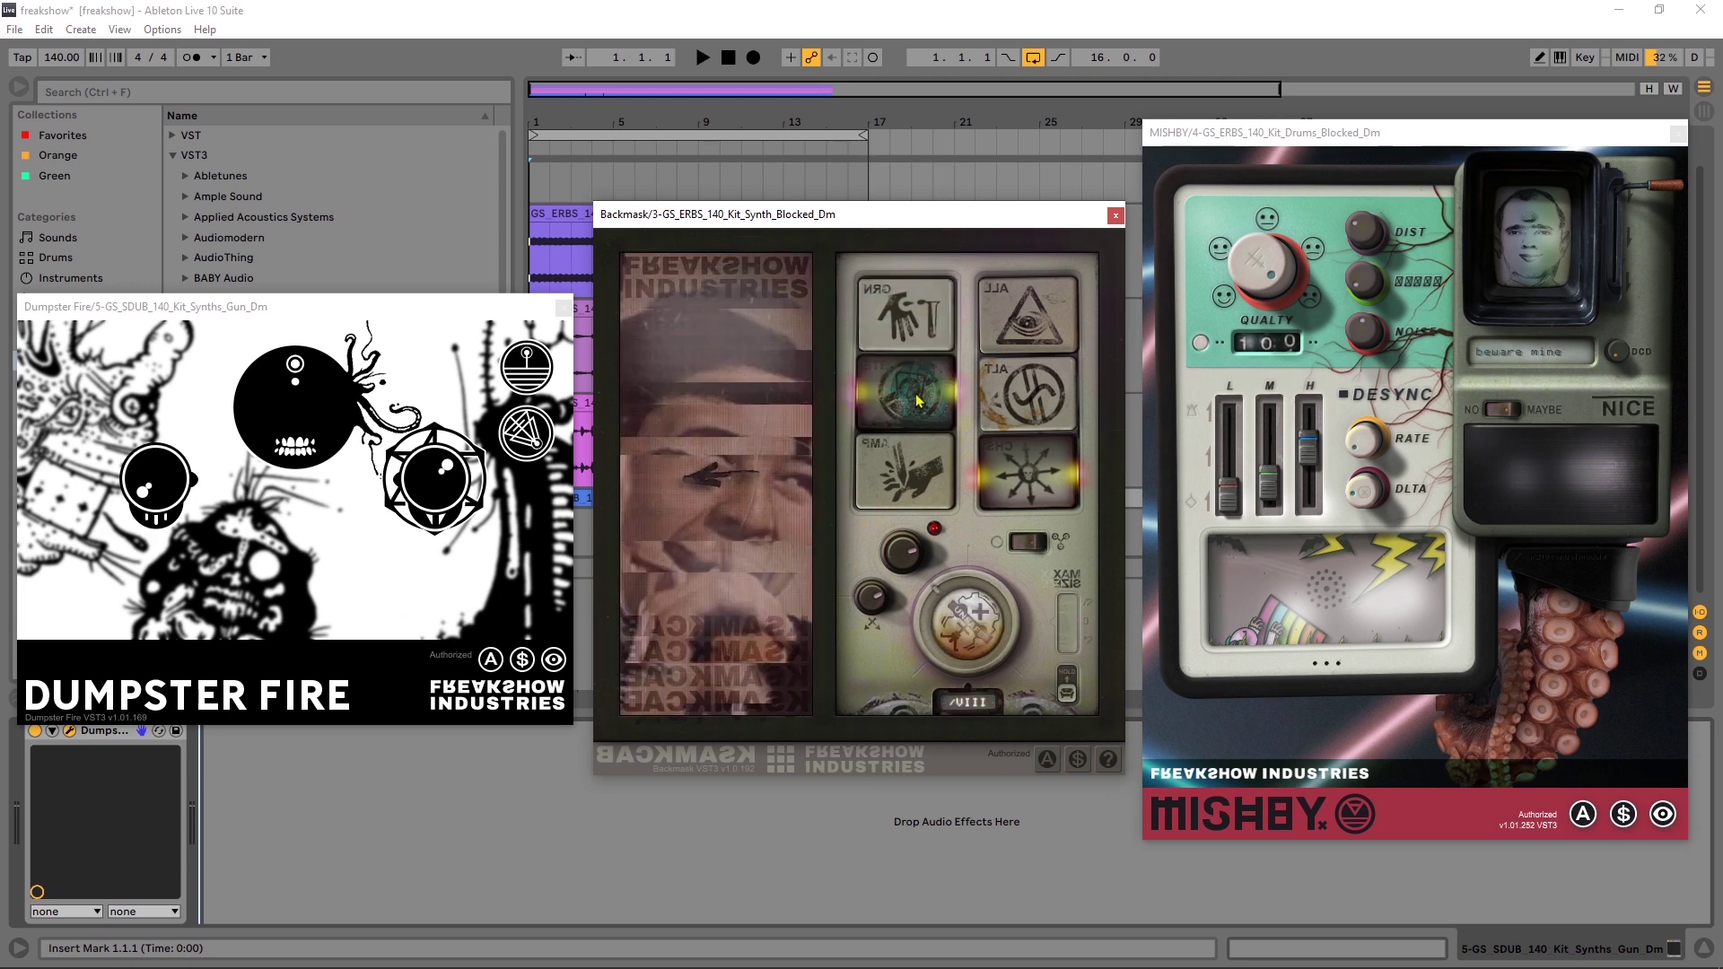
Step: Try raising the L and M desync sliders in MISHBY, returning both to their previous positions
{"action": "left_click", "coordinate": [1357, 492]}
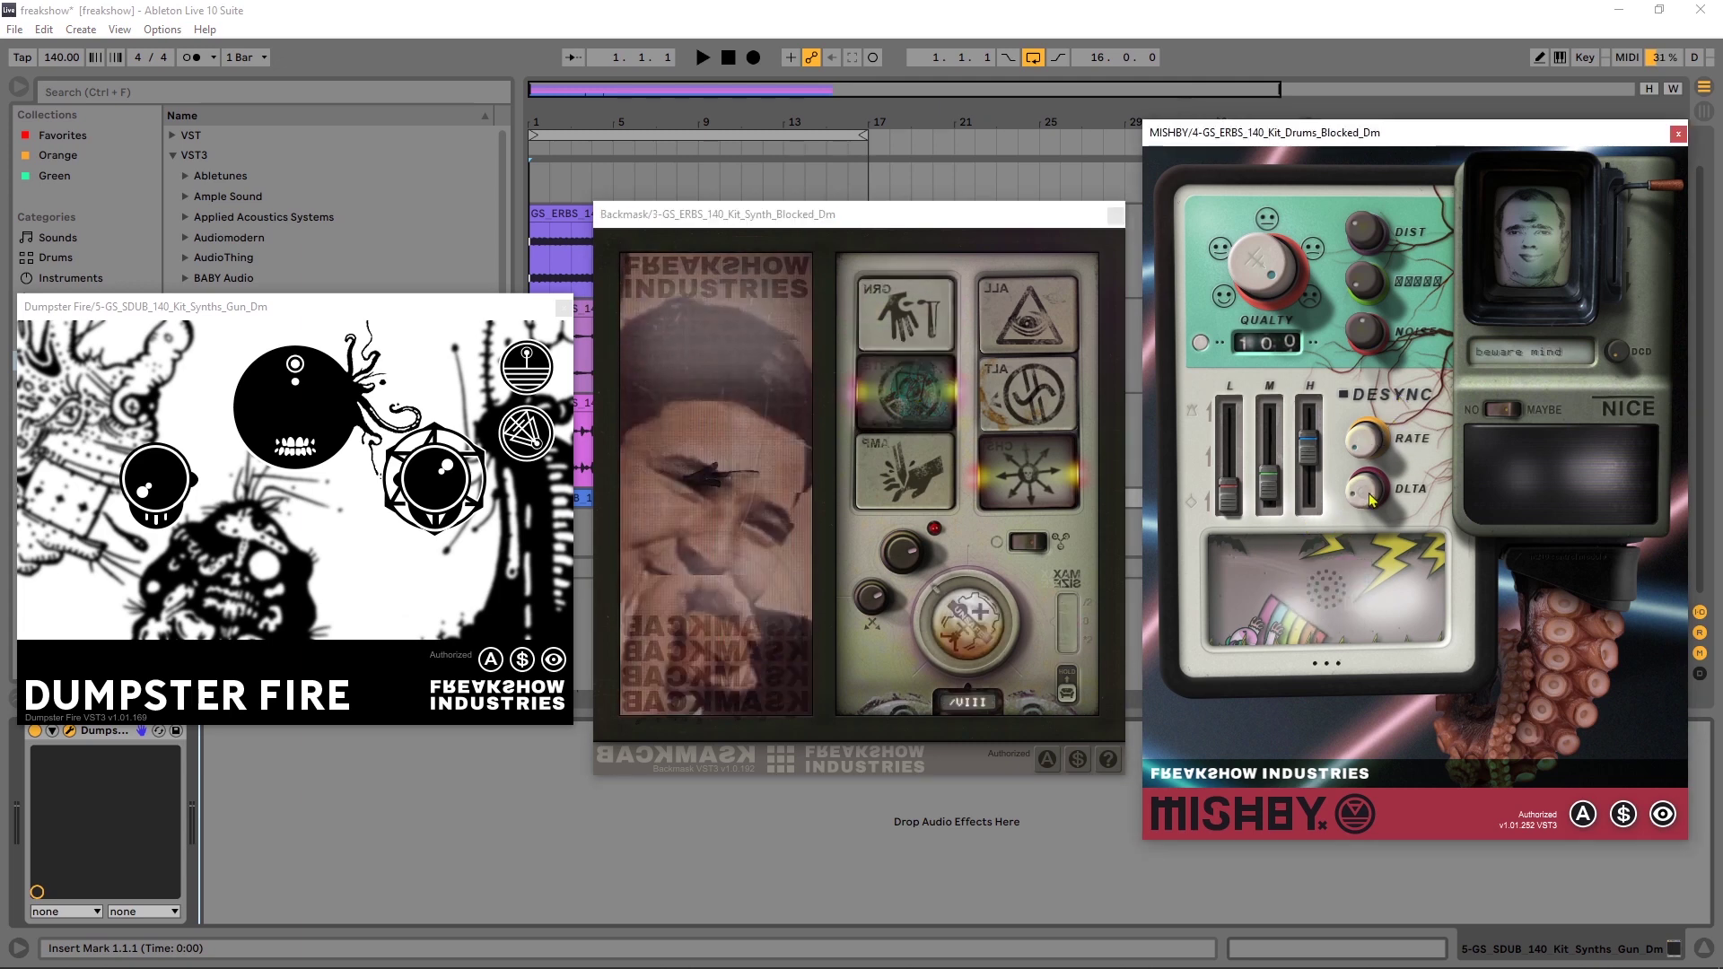
{"action": "left_click_drag", "start_coordinate": [1266, 485], "coordinate": [1245, 482]}
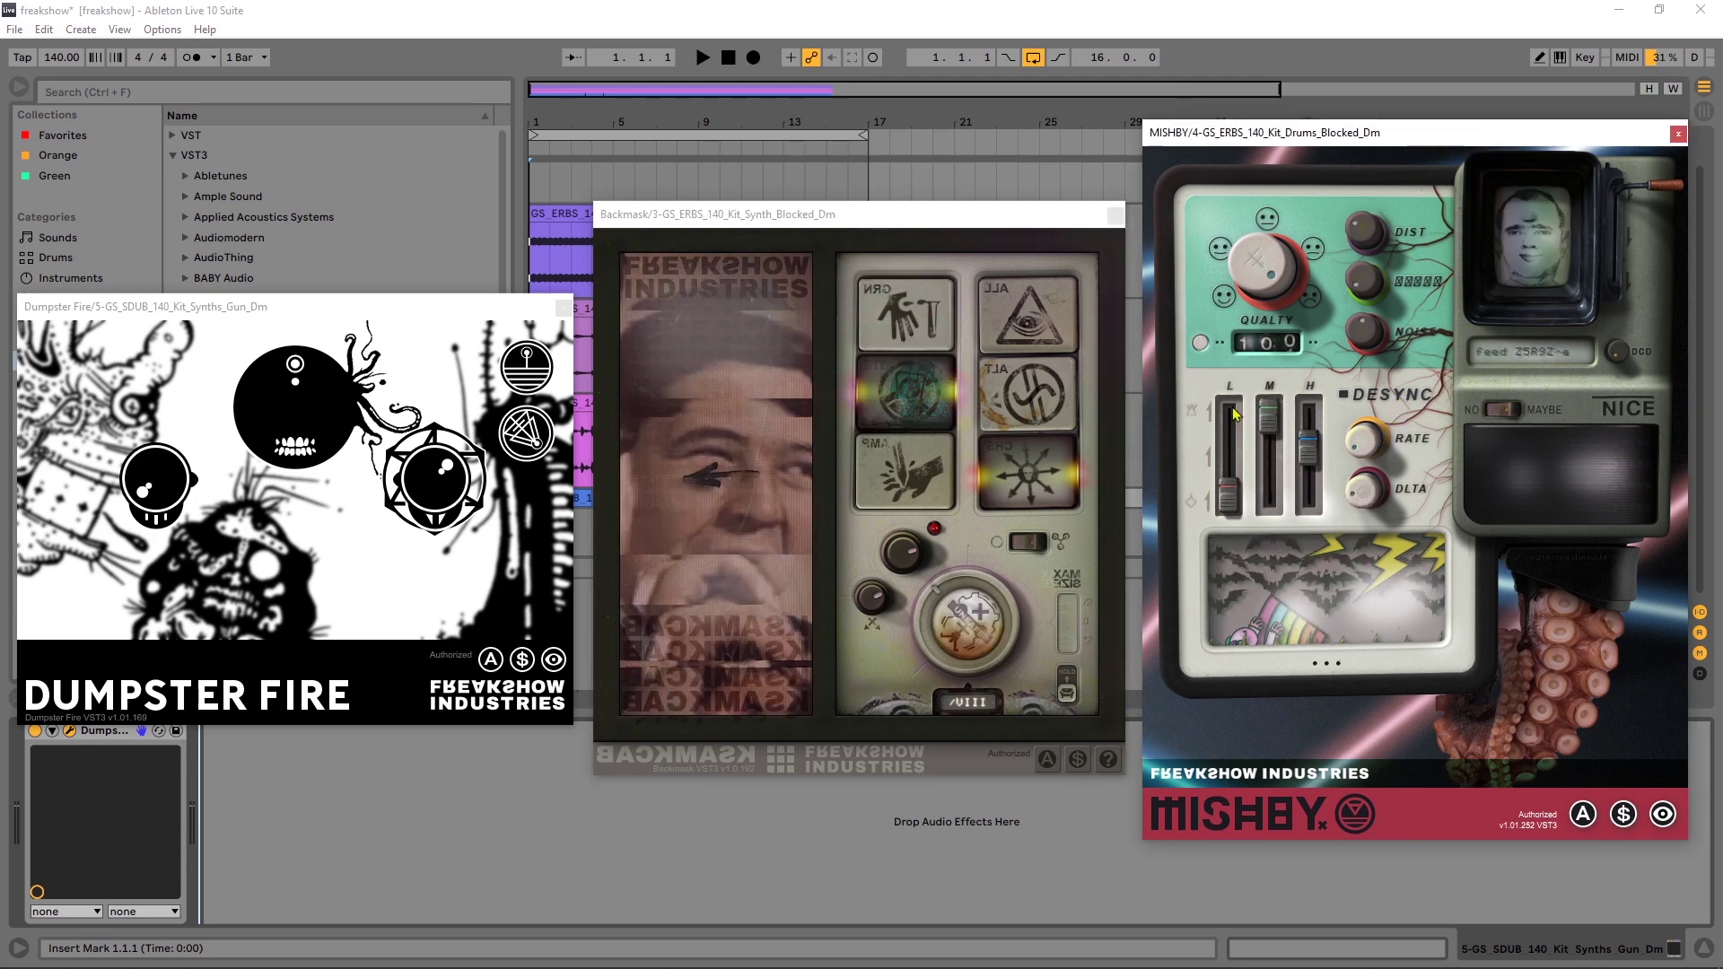
{"action": "left_click", "coordinate": [1239, 441]}
{"action": "left_click", "coordinate": [1555, 234]}
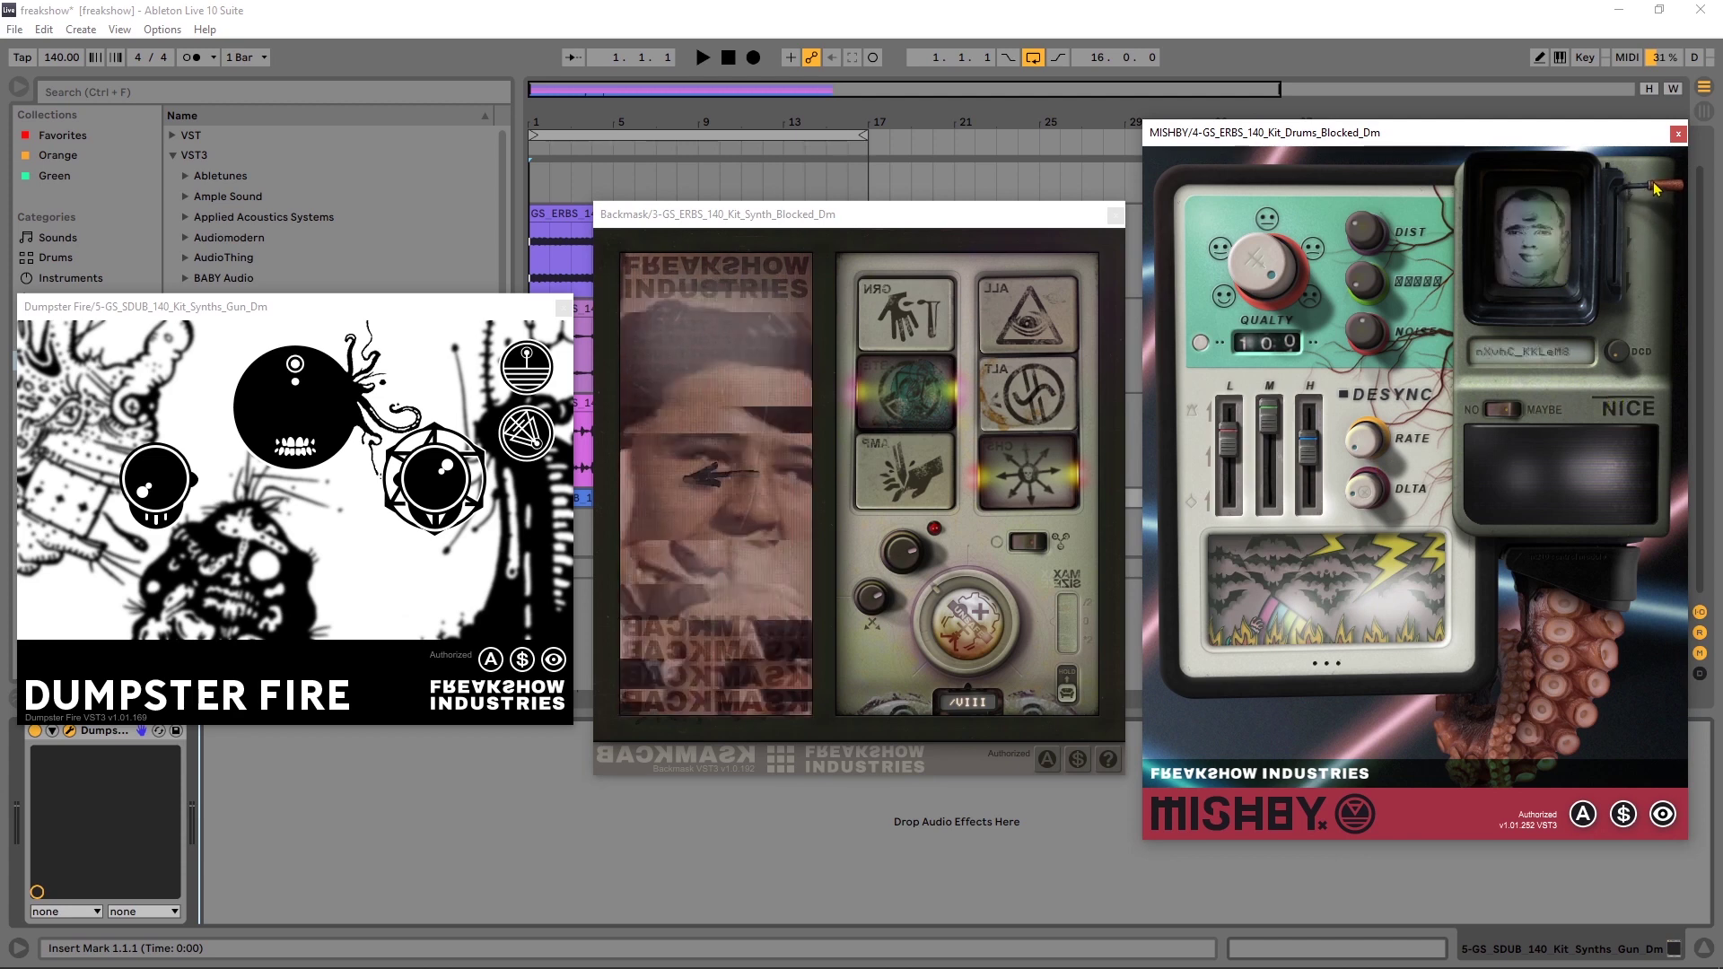
{"action": "left_click_drag", "start_coordinate": [1228, 445], "coordinate": [1230, 520]}
{"action": "left_click_drag", "start_coordinate": [1268, 420], "coordinate": [1268, 492]}
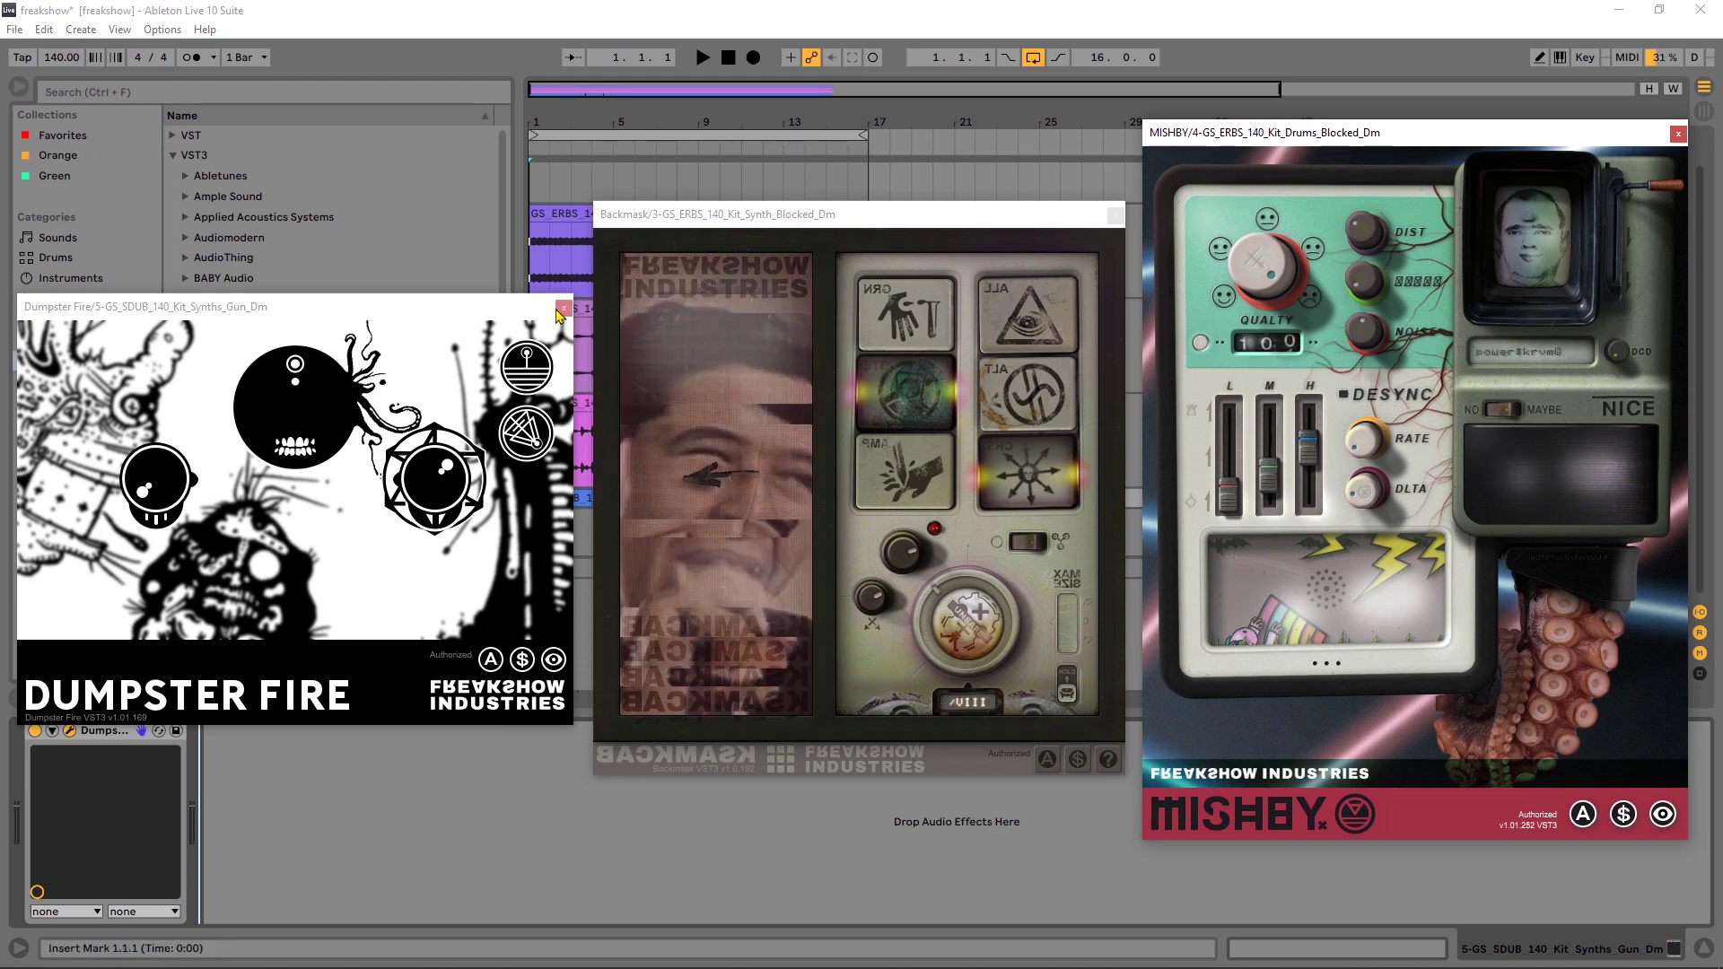
Step: Close the Dumpster Fire and Backmask windows, centre the MISHBY window over the arrangement, and select the GS_ERBS drums track
{"action": "left_click", "coordinate": [561, 309]}
{"action": "left_click", "coordinate": [1115, 214]}
{"action": "left_click_drag", "start_coordinate": [1378, 135], "coordinate": [1145, 123]}
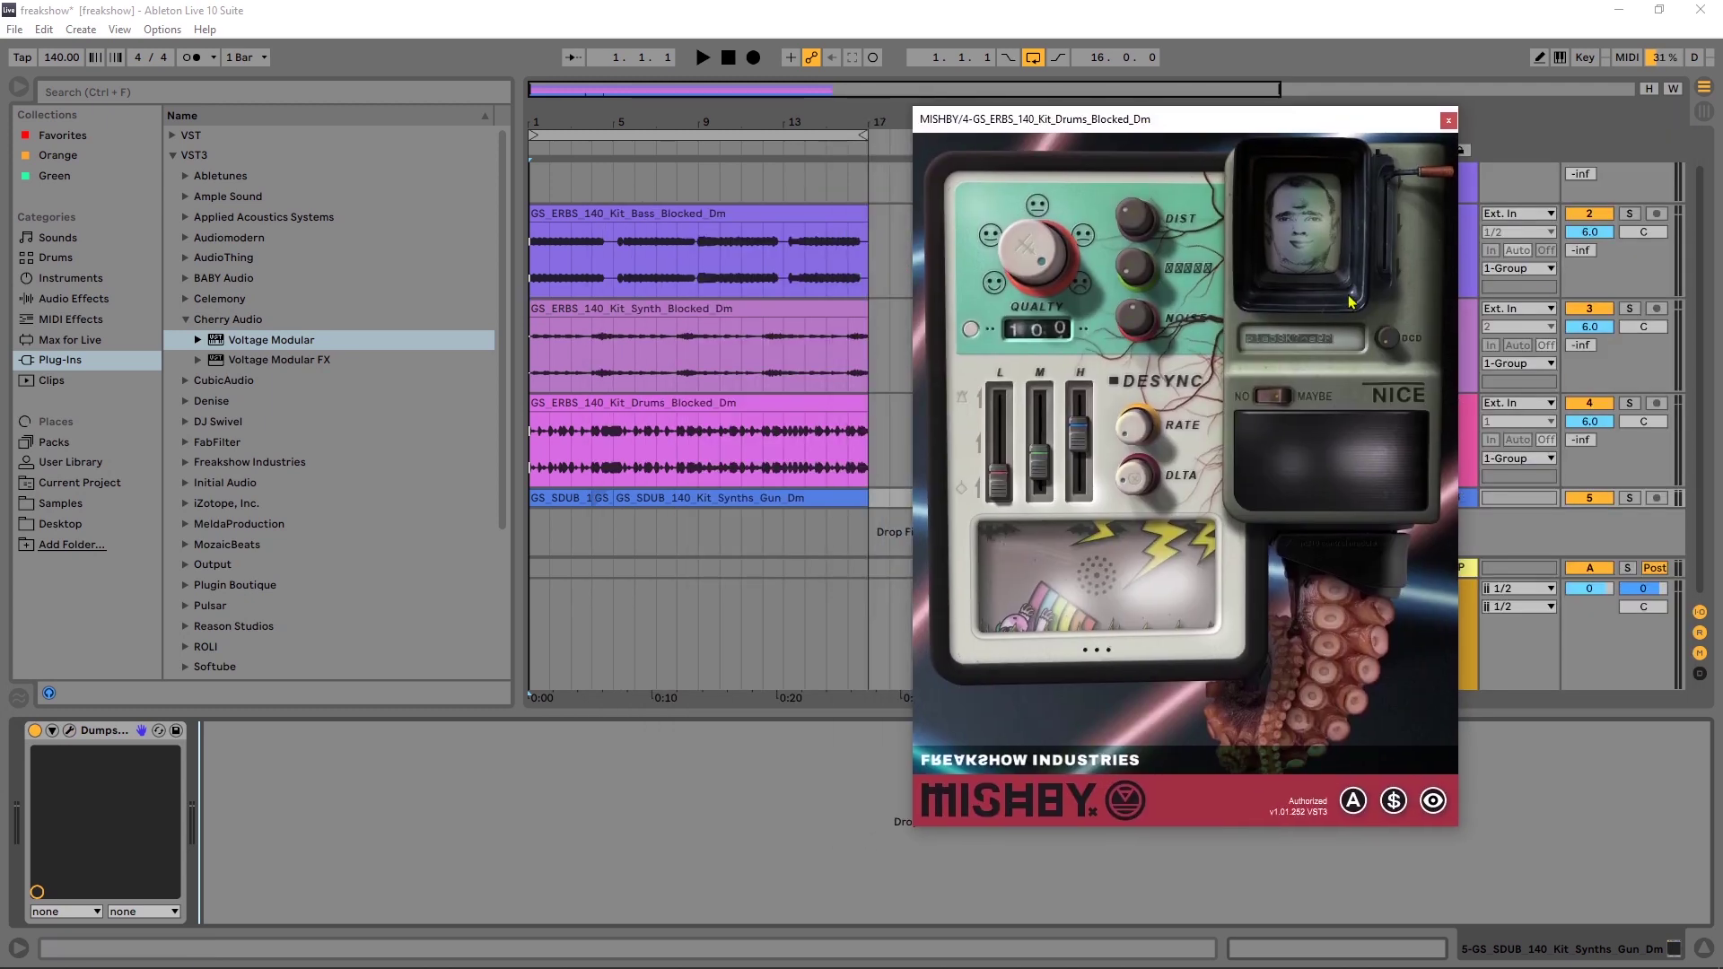
{"action": "left_click_drag", "start_coordinate": [1119, 134], "coordinate": [901, 138]}
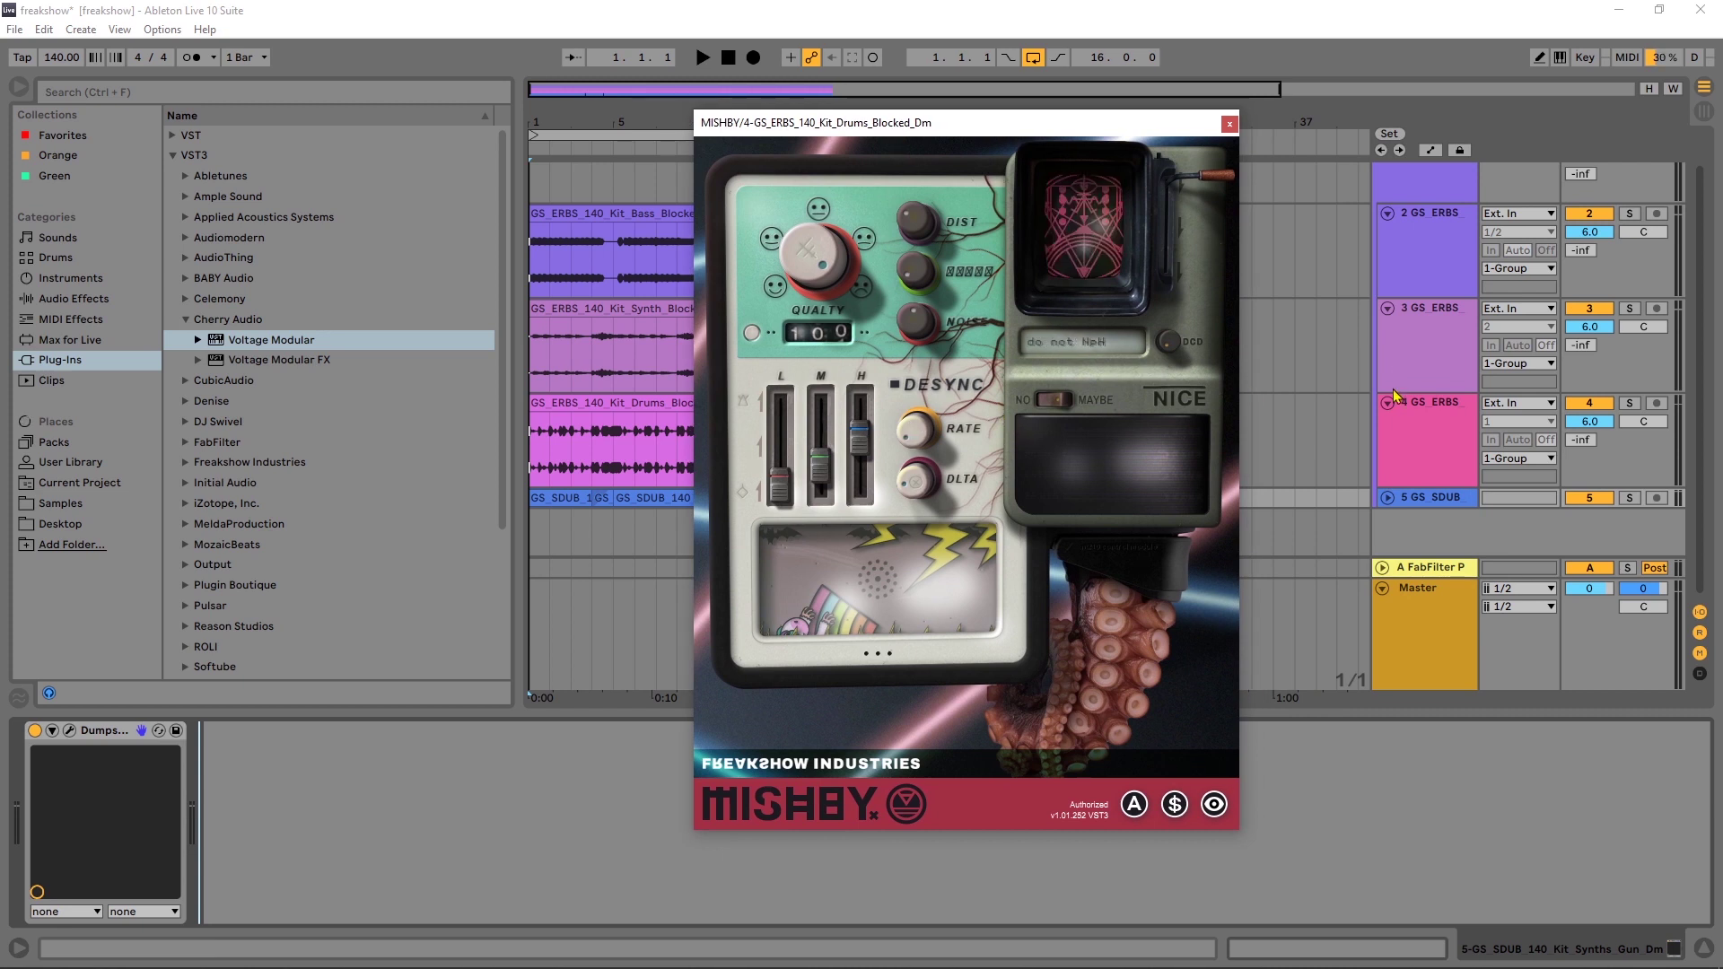
{"action": "left_click", "coordinate": [1423, 449]}
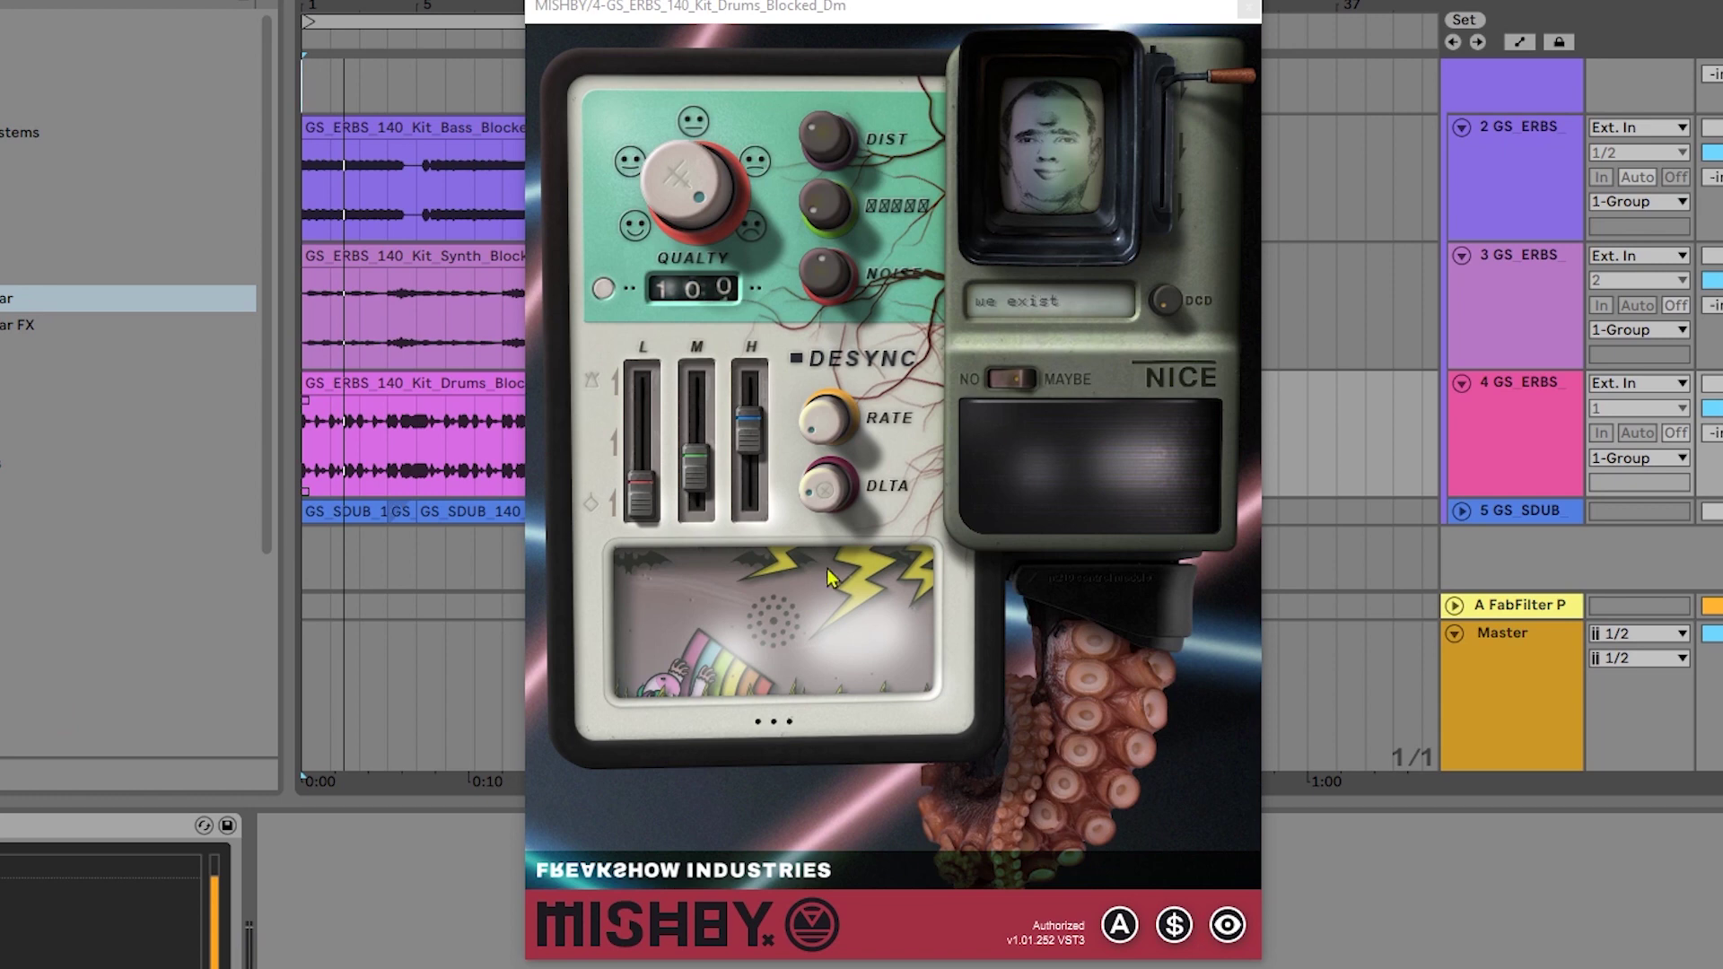
Step: Open MISHBY's help overlay, read the description of the DIST control, and close the overlay
{"action": "left_click", "coordinate": [1228, 926]}
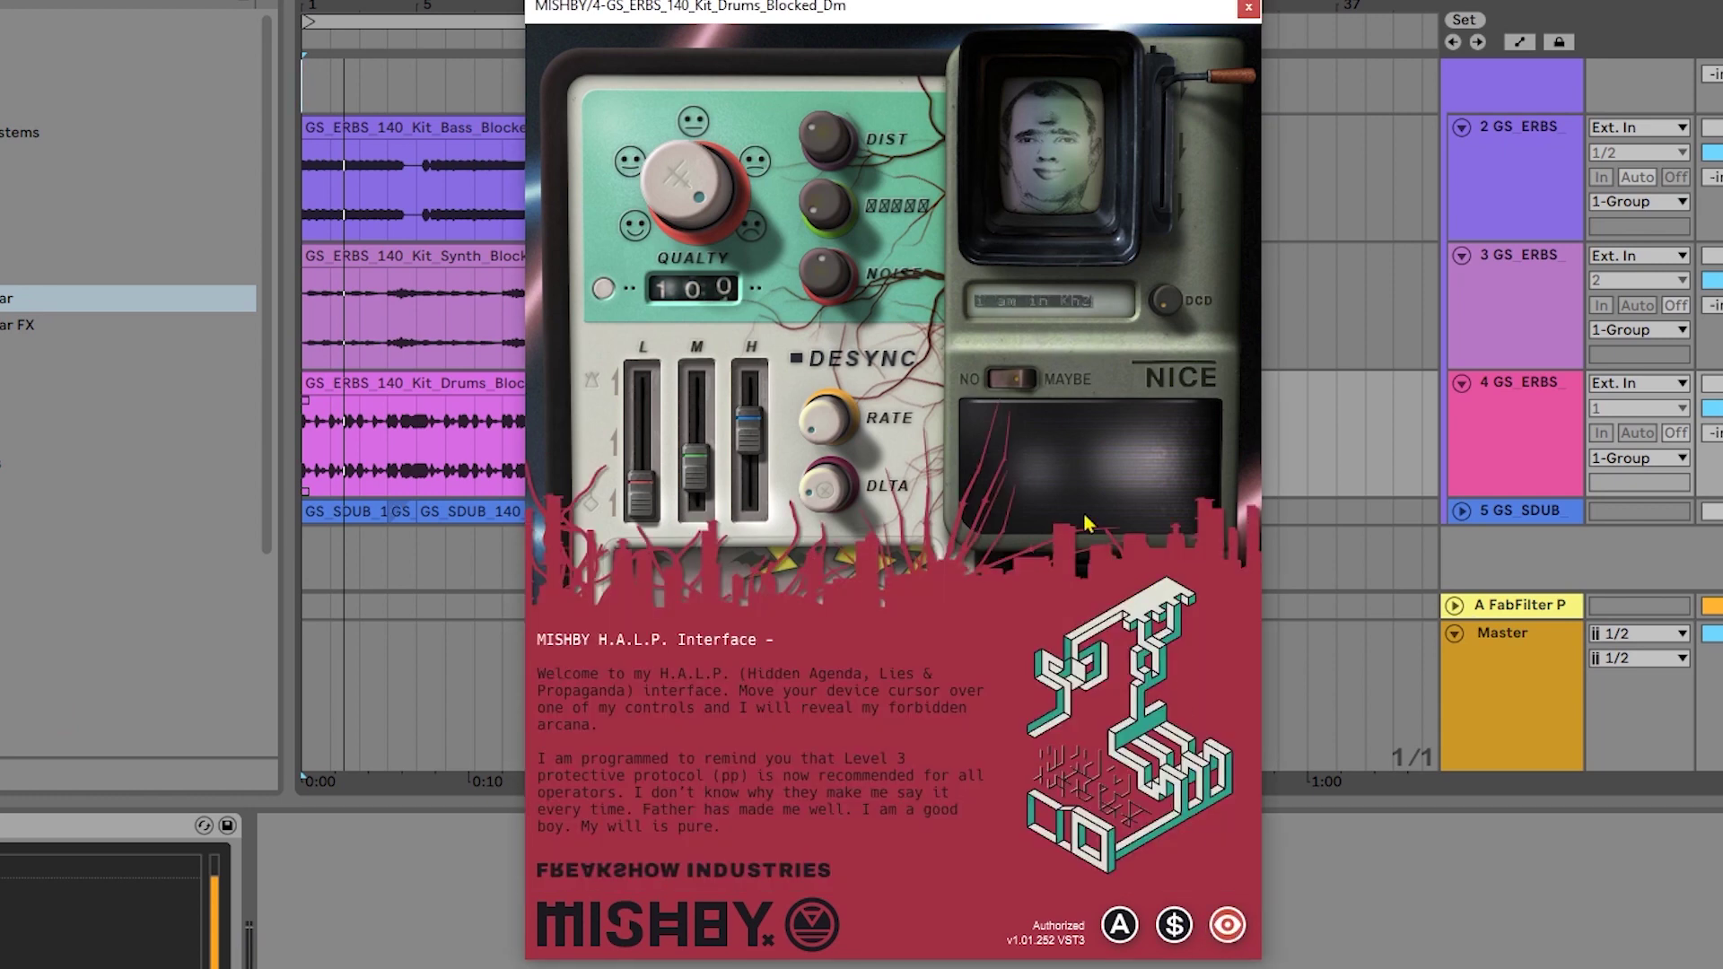
{"action": "mouse_move", "coordinate": [802, 139]}
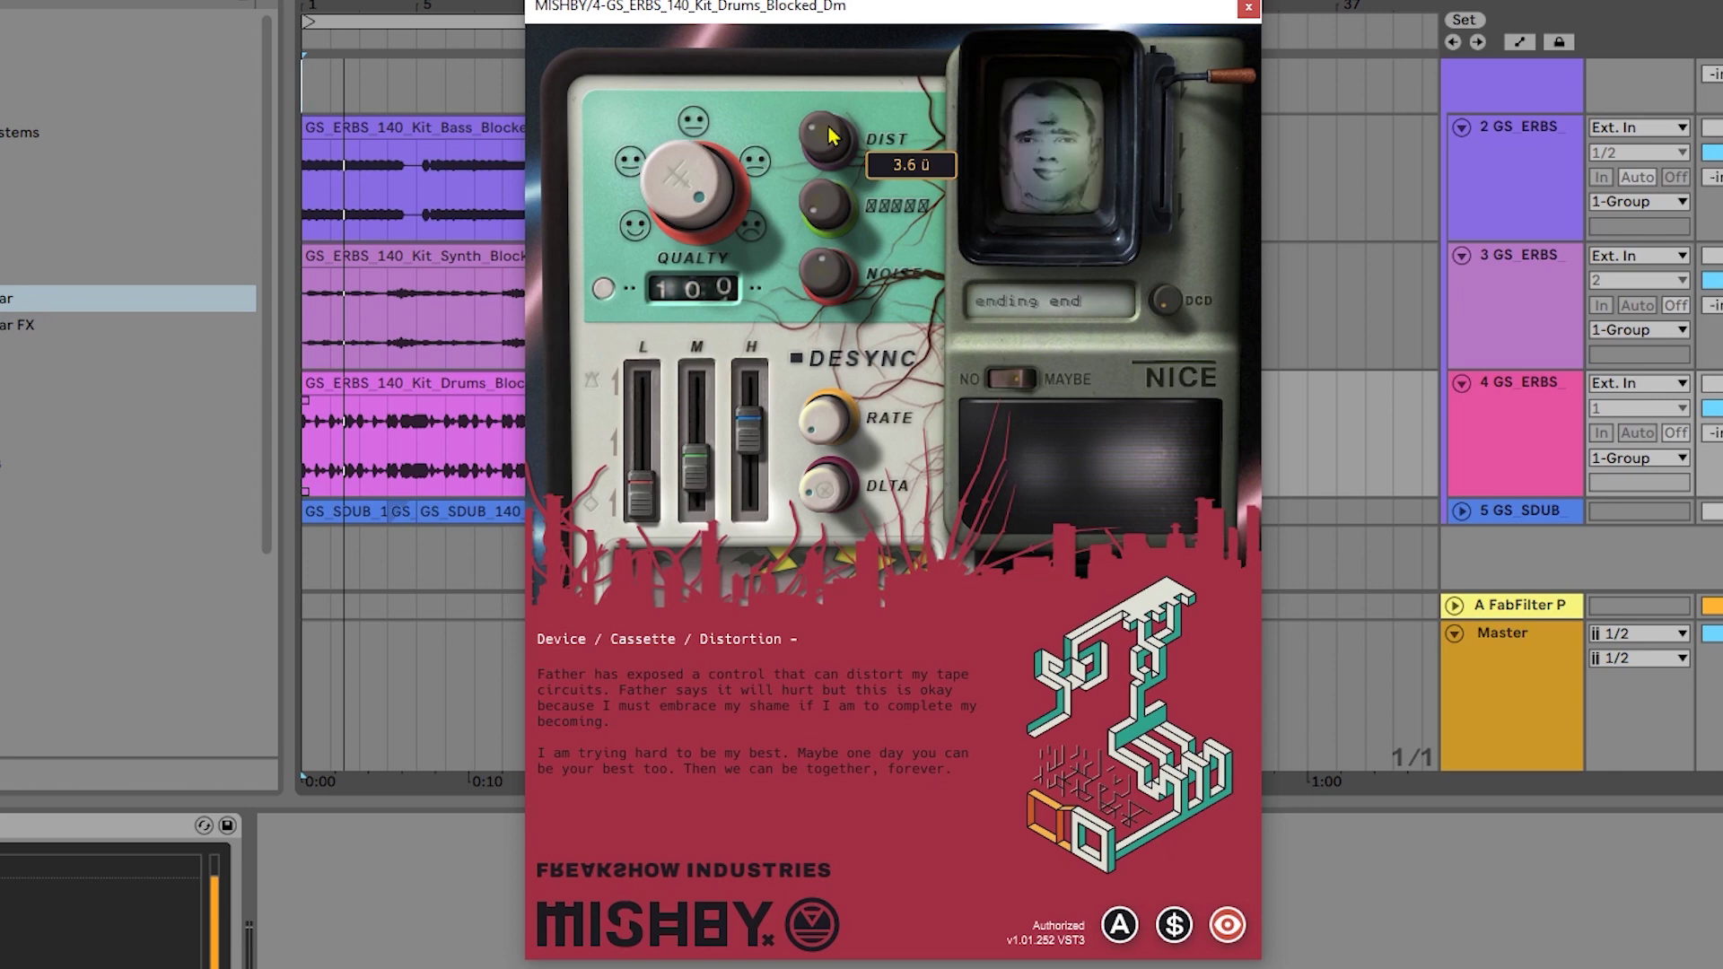
{"action": "left_click", "coordinate": [1231, 929]}
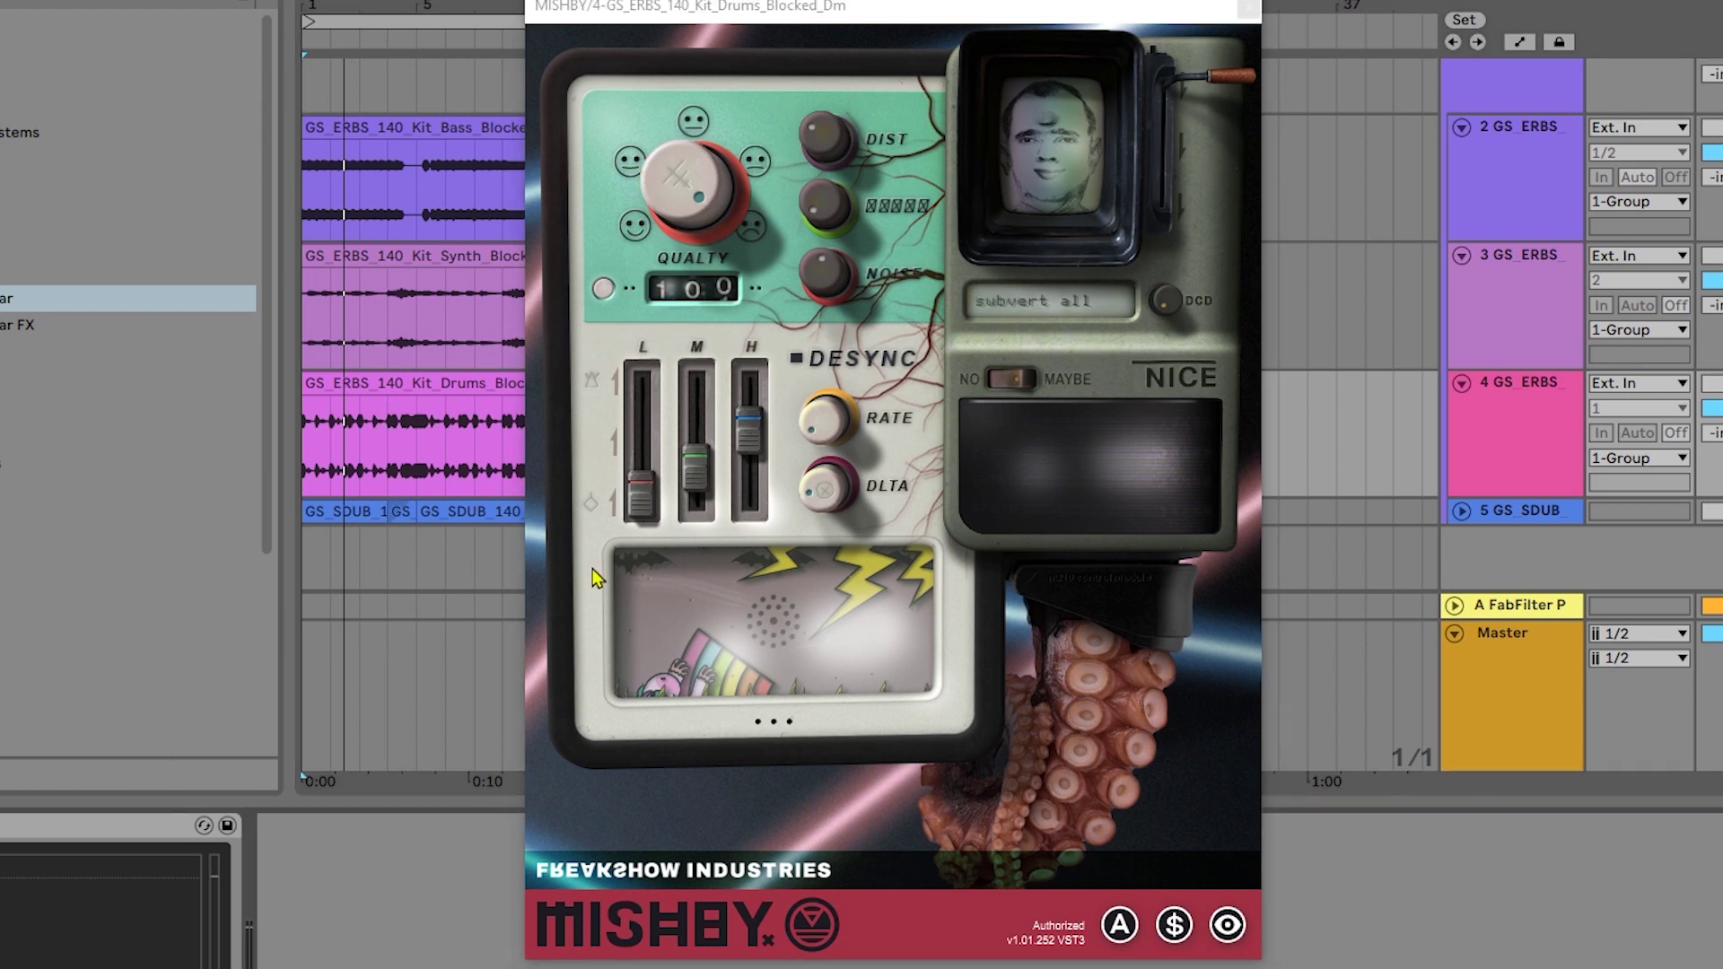
Step: Lower the M and H desync sliders to minimum and sweep the QUALTY knob down and up, ending at 100
{"action": "key", "text": "space"}
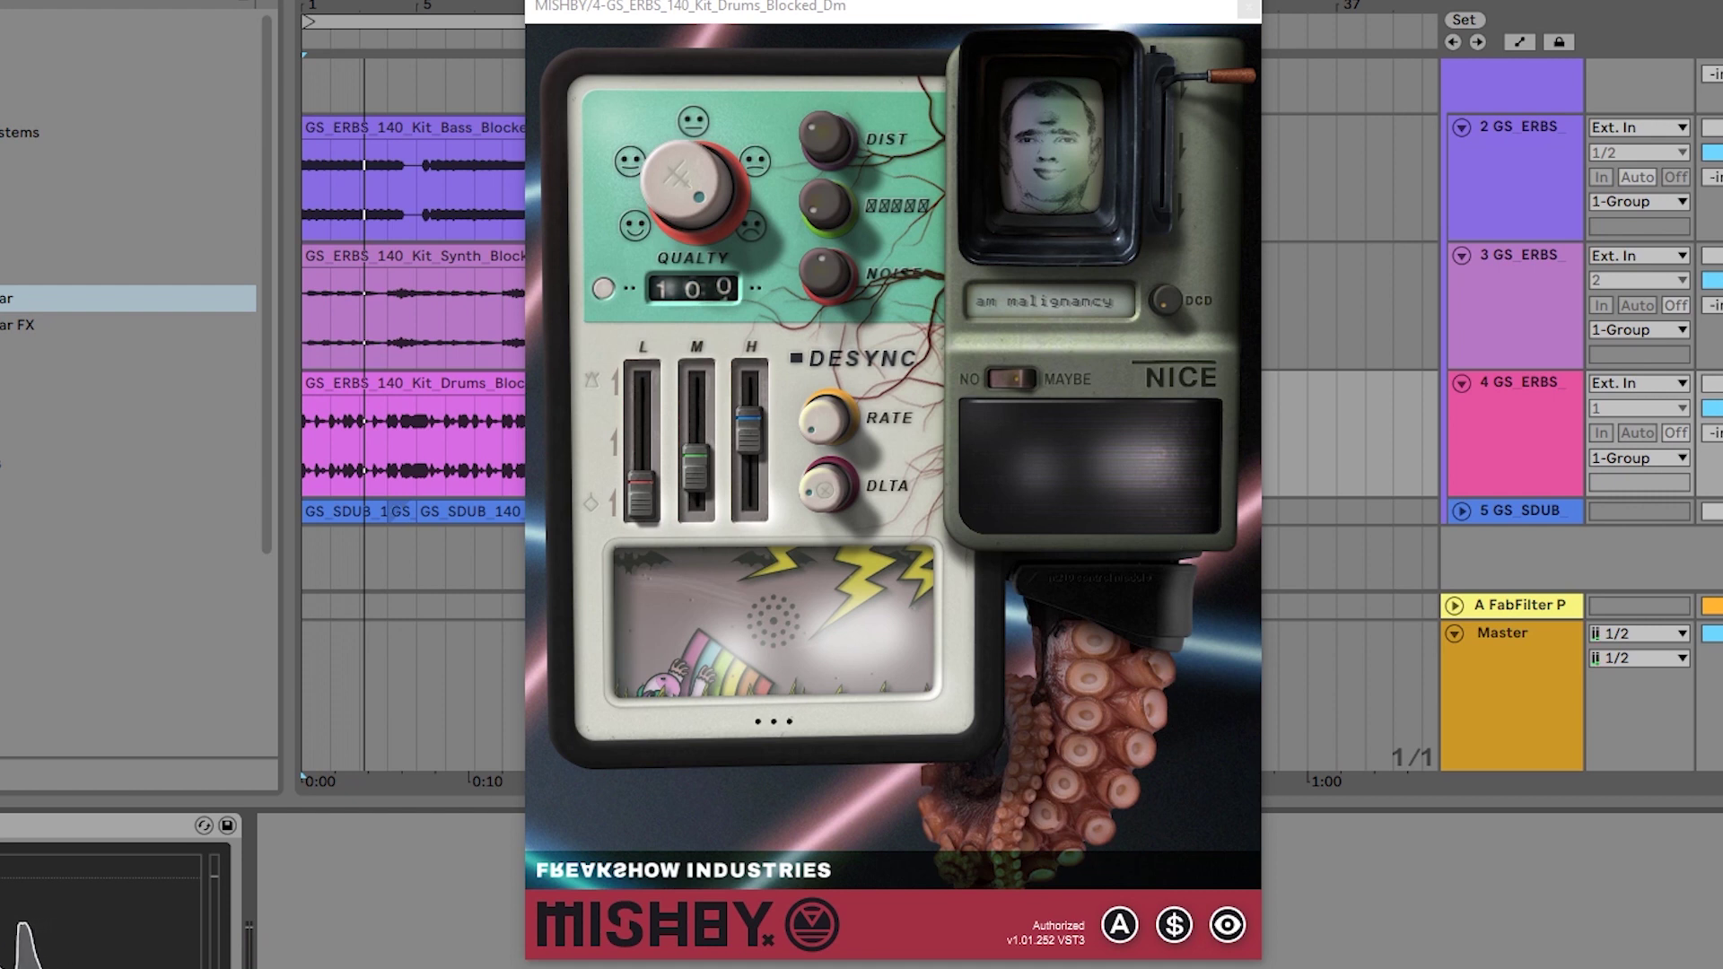
{"action": "left_click", "coordinate": [839, 295]}
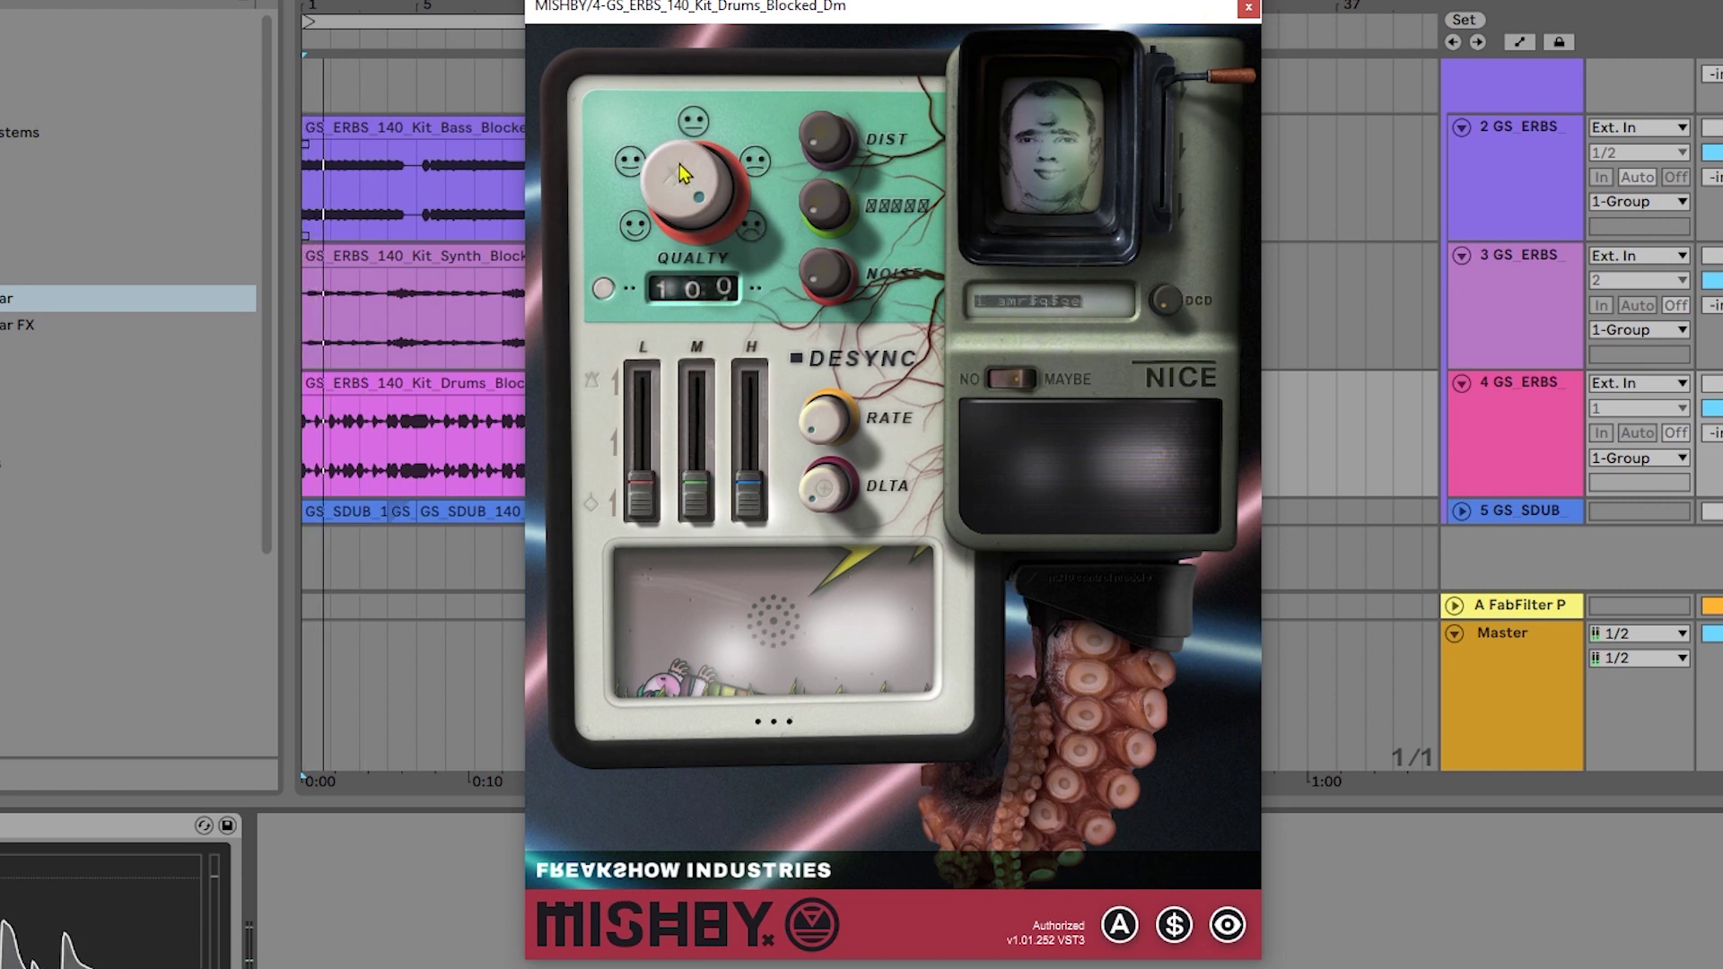
{"action": "left_click_drag", "start_coordinate": [691, 171], "coordinate": [686, 354]}
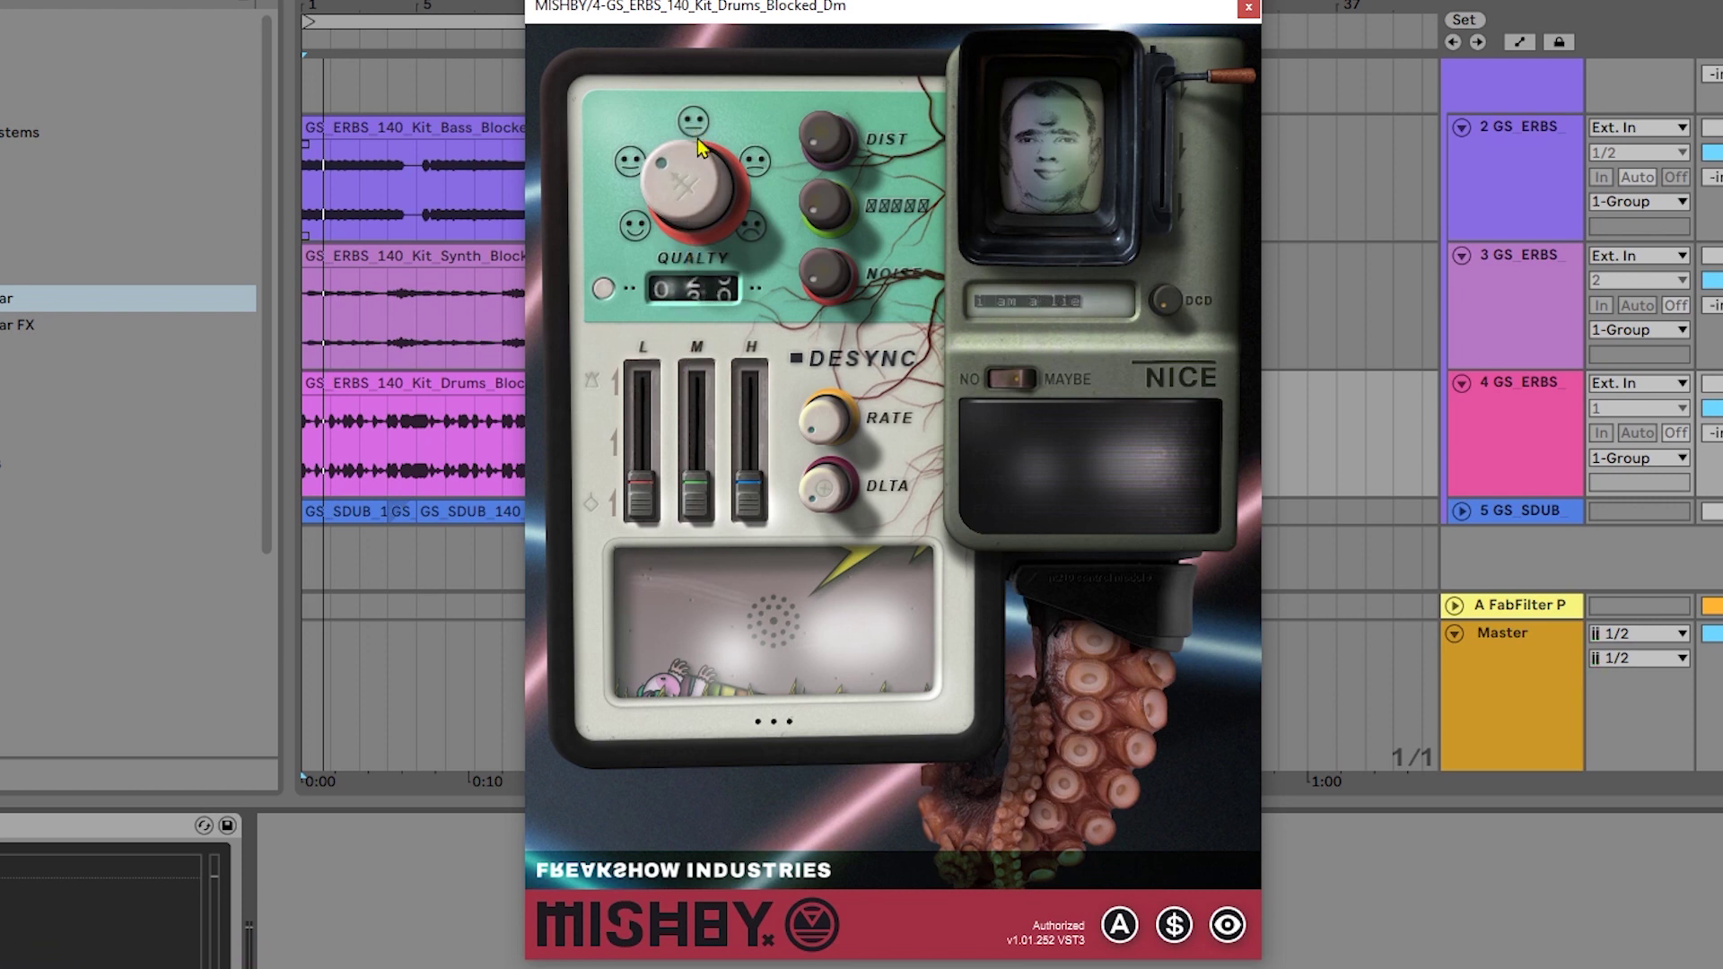
{"action": "left_click_drag", "start_coordinate": [697, 138], "coordinate": [741, 100]}
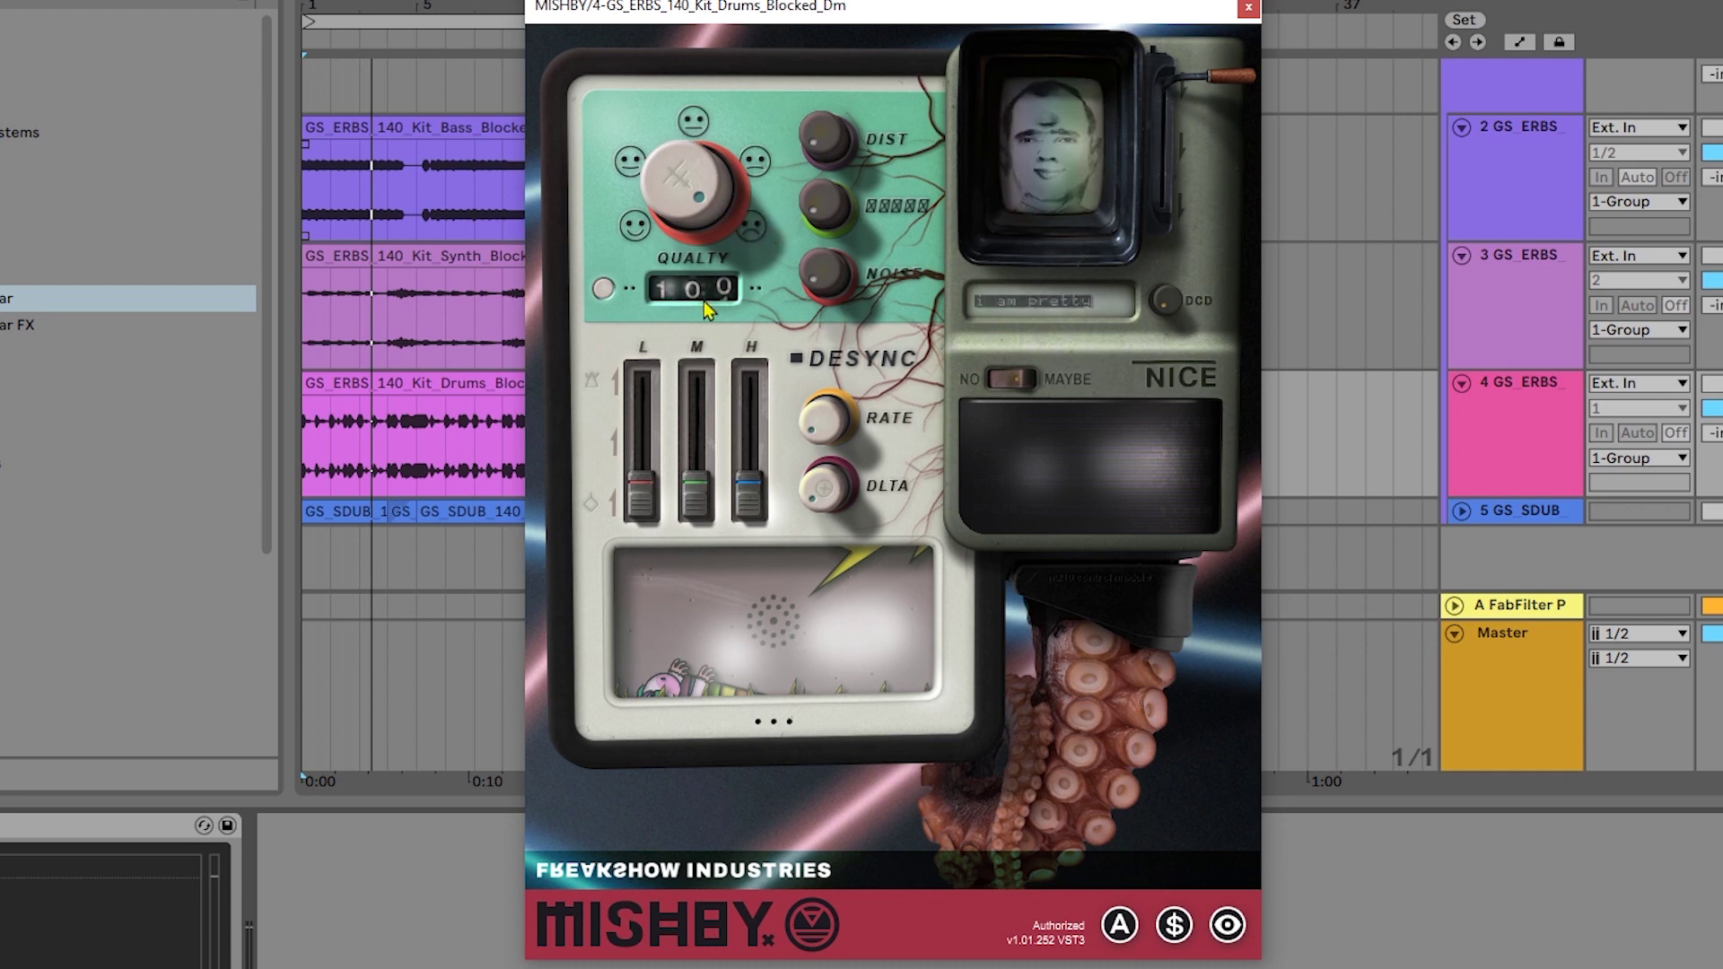
{"action": "left_click_drag", "start_coordinate": [727, 258], "coordinate": [737, 54]}
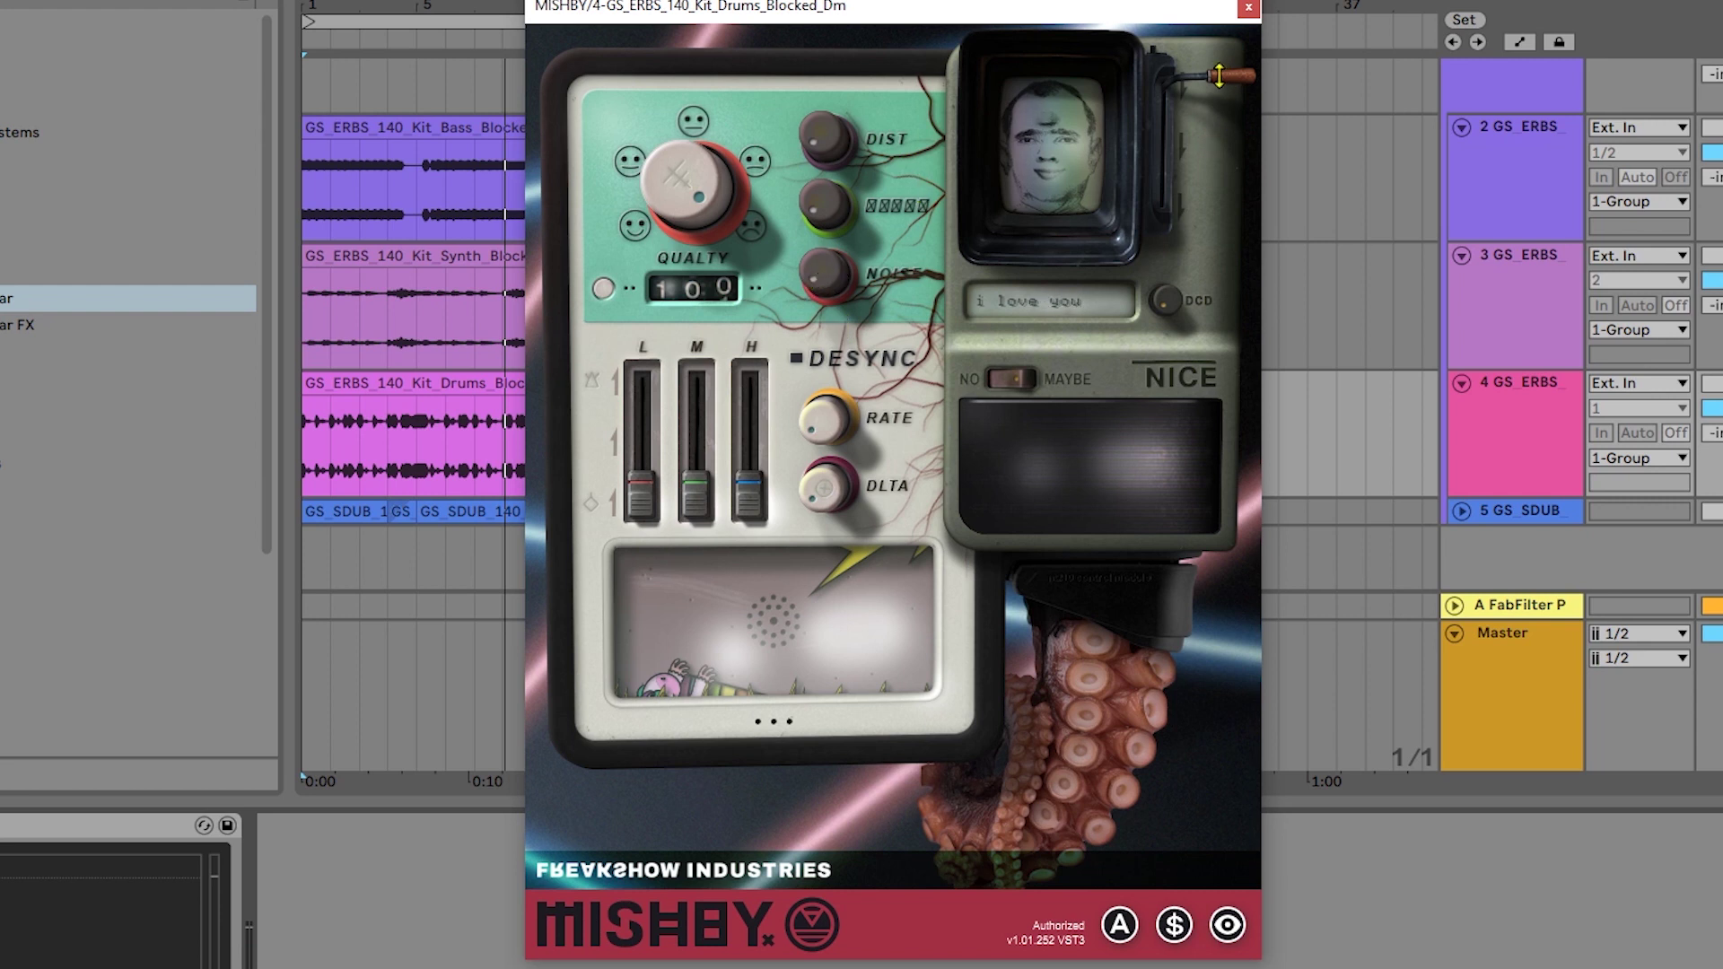
Step: Try pulling the lever beside MISHBY's face screen, letting it return to its raised position
{"action": "left_click_drag", "start_coordinate": [1219, 79], "coordinate": [1222, 210]}
{"action": "mouse_move", "coordinate": [1224, 81]}
{"action": "left_mouse_down"}
{"action": "mouse_move", "coordinate": [1228, 192]}
{"action": "mouse_move", "coordinate": [1235, 79]}
{"action": "left_mouse_up"}
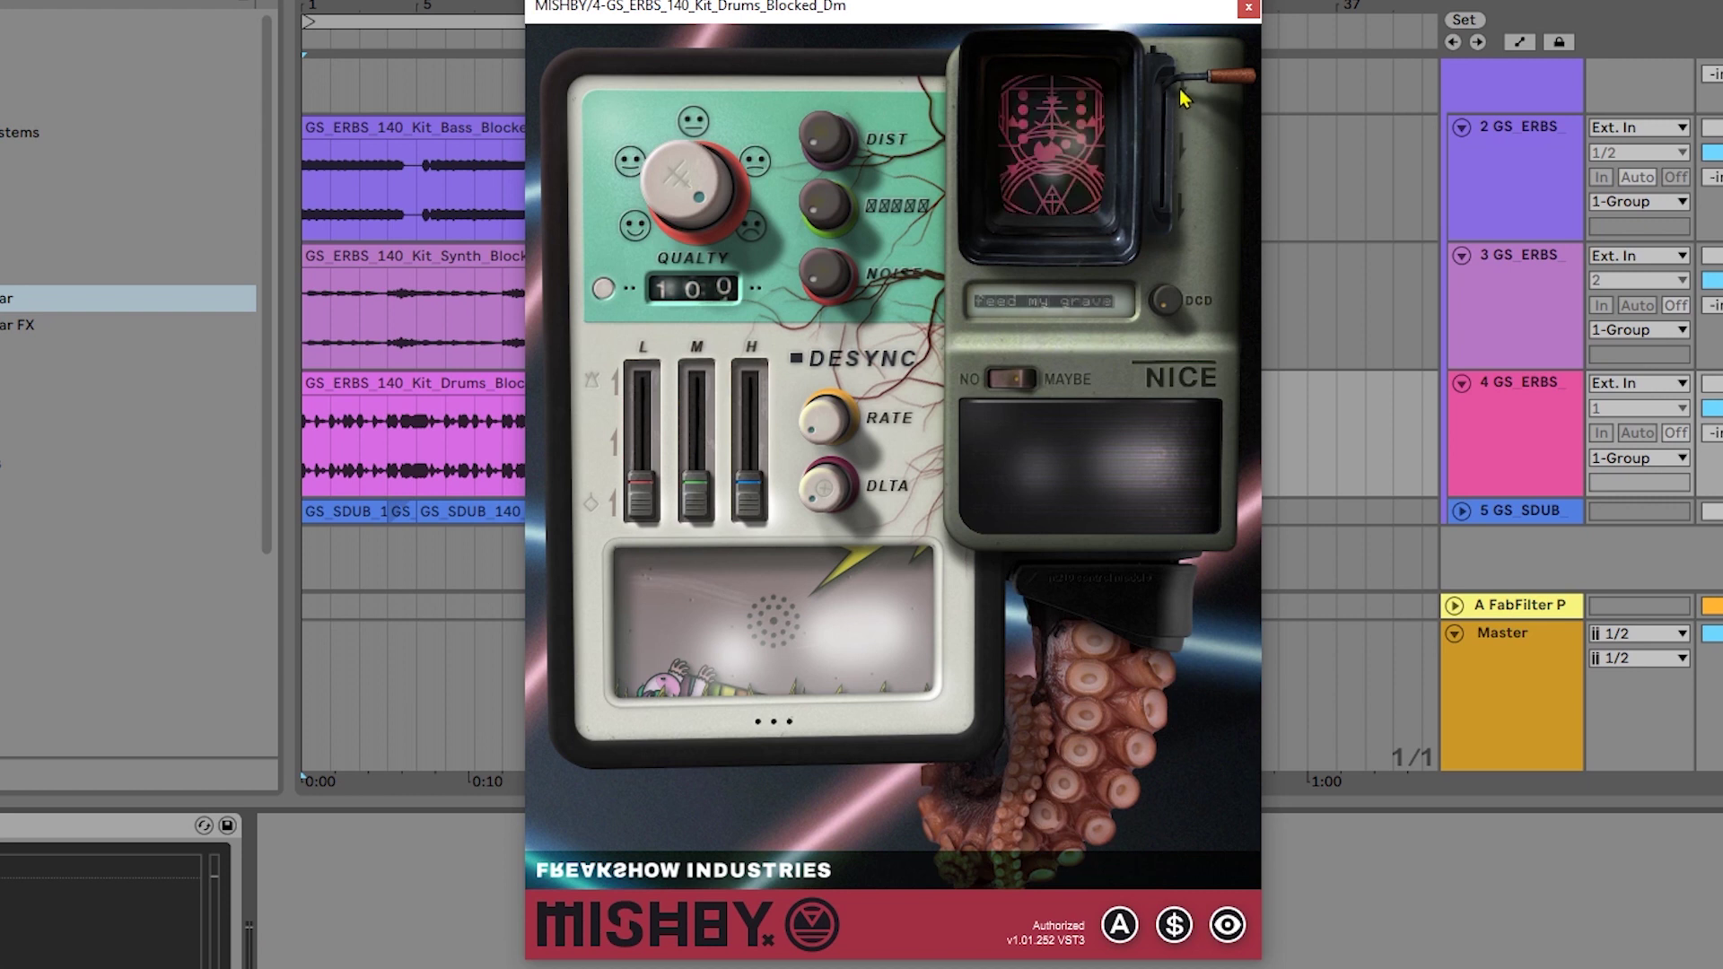
{"action": "left_click_drag", "start_coordinate": [1194, 85], "coordinate": [1240, 39]}
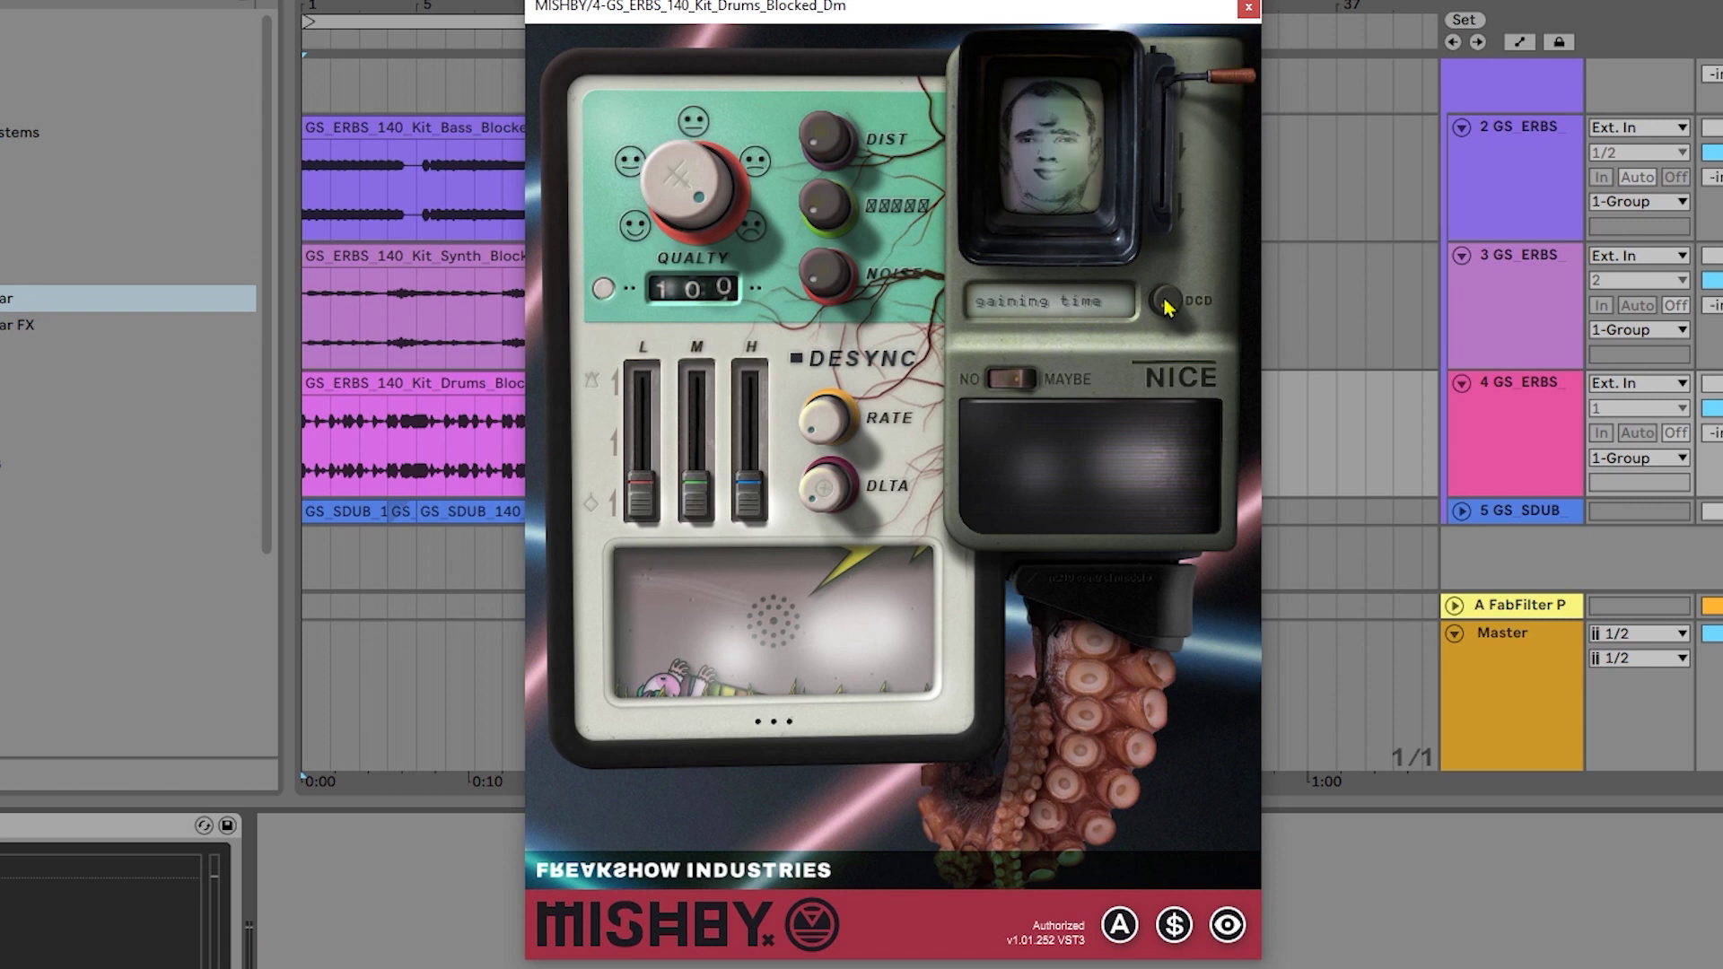
Step: During playback, switch NICE to MAYBE, adjust its LNGTH, PROB, CHTR and SPWID values, and switch it back to NO
{"action": "key", "text": "space"}
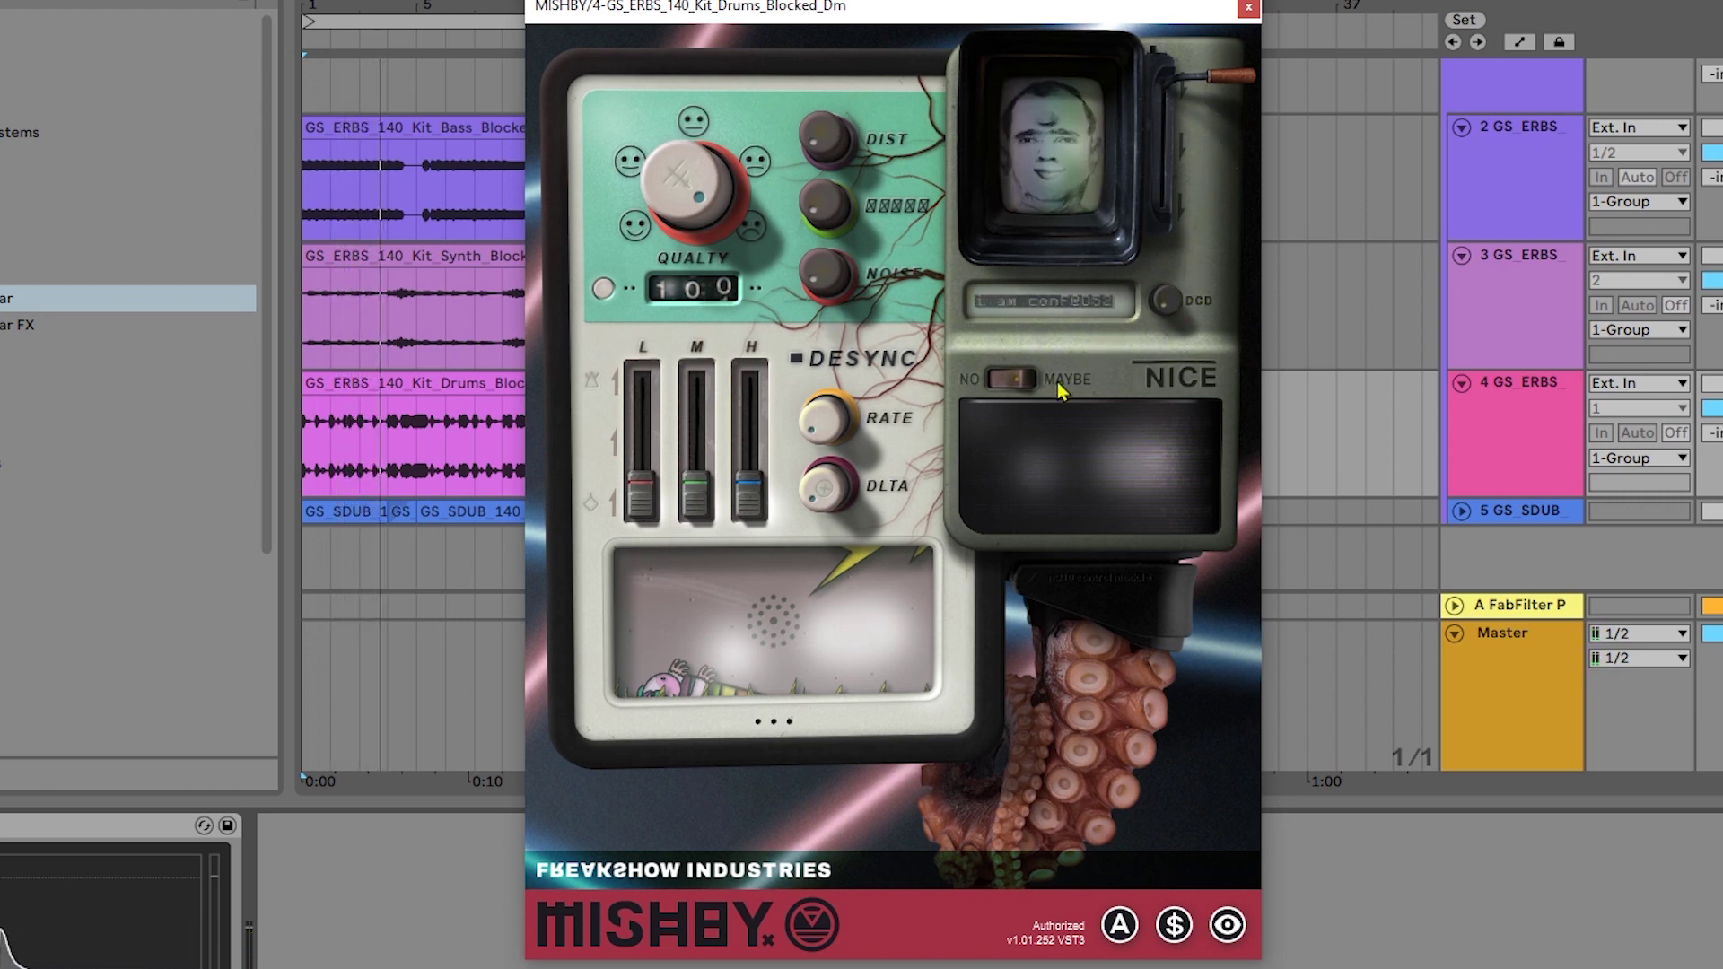
{"action": "left_click", "coordinate": [1013, 378]}
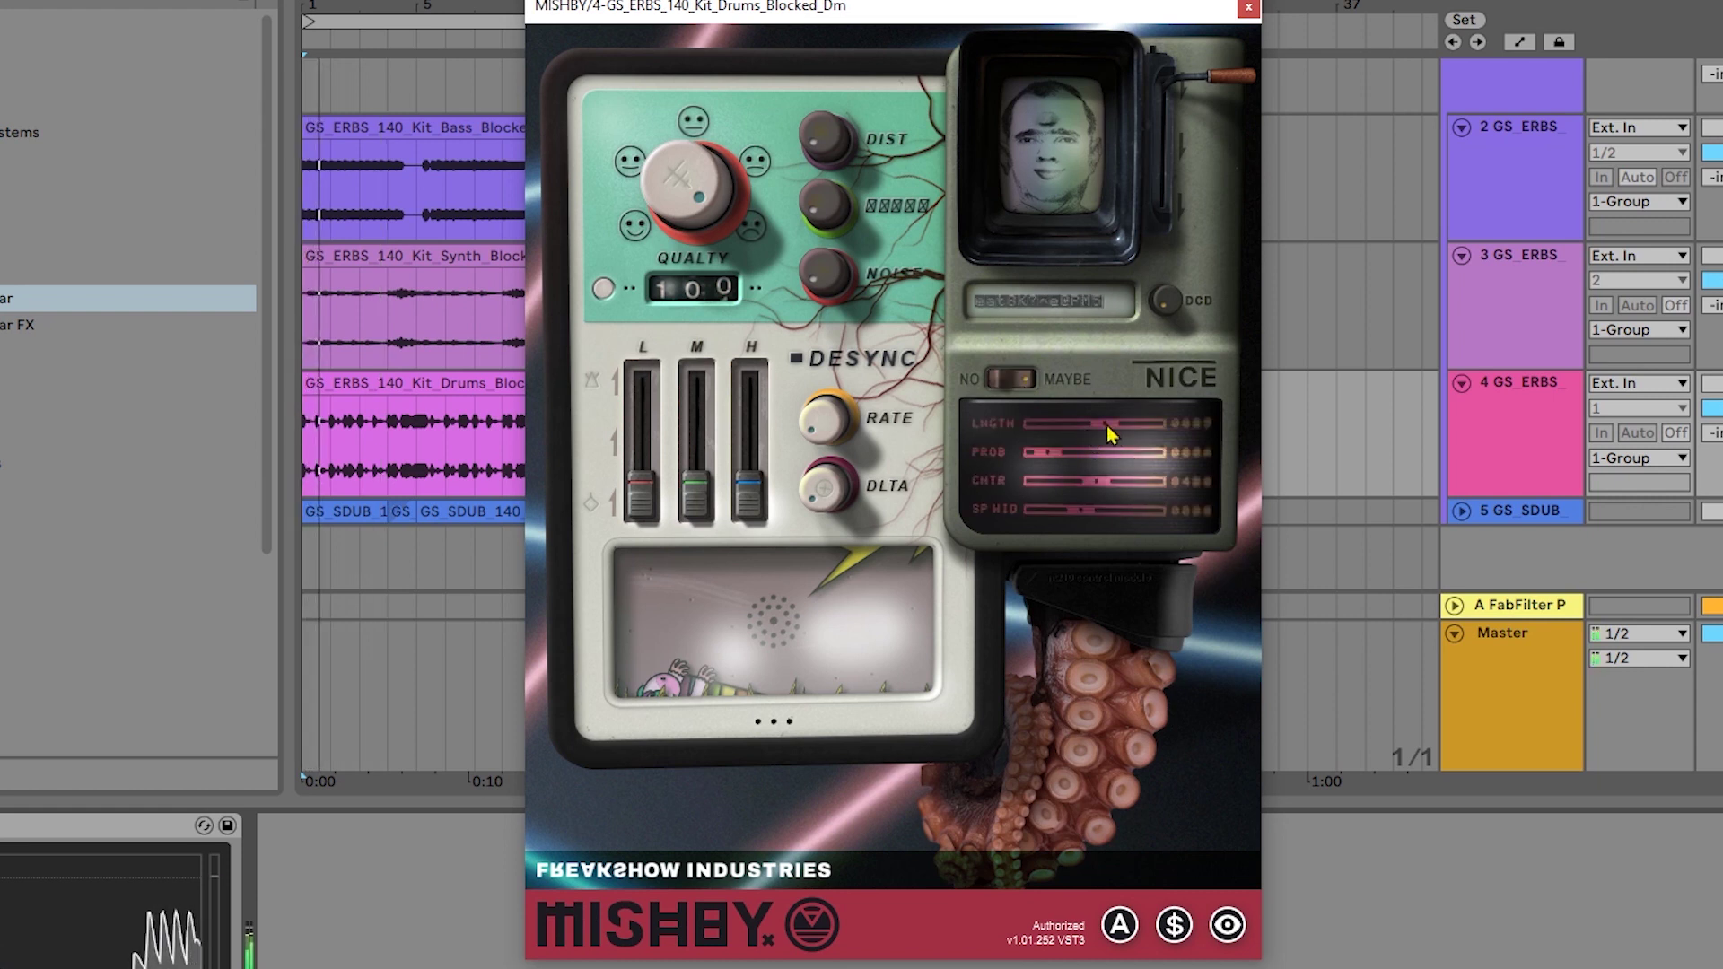
{"action": "left_click_drag", "start_coordinate": [1106, 426], "coordinate": [1134, 513]}
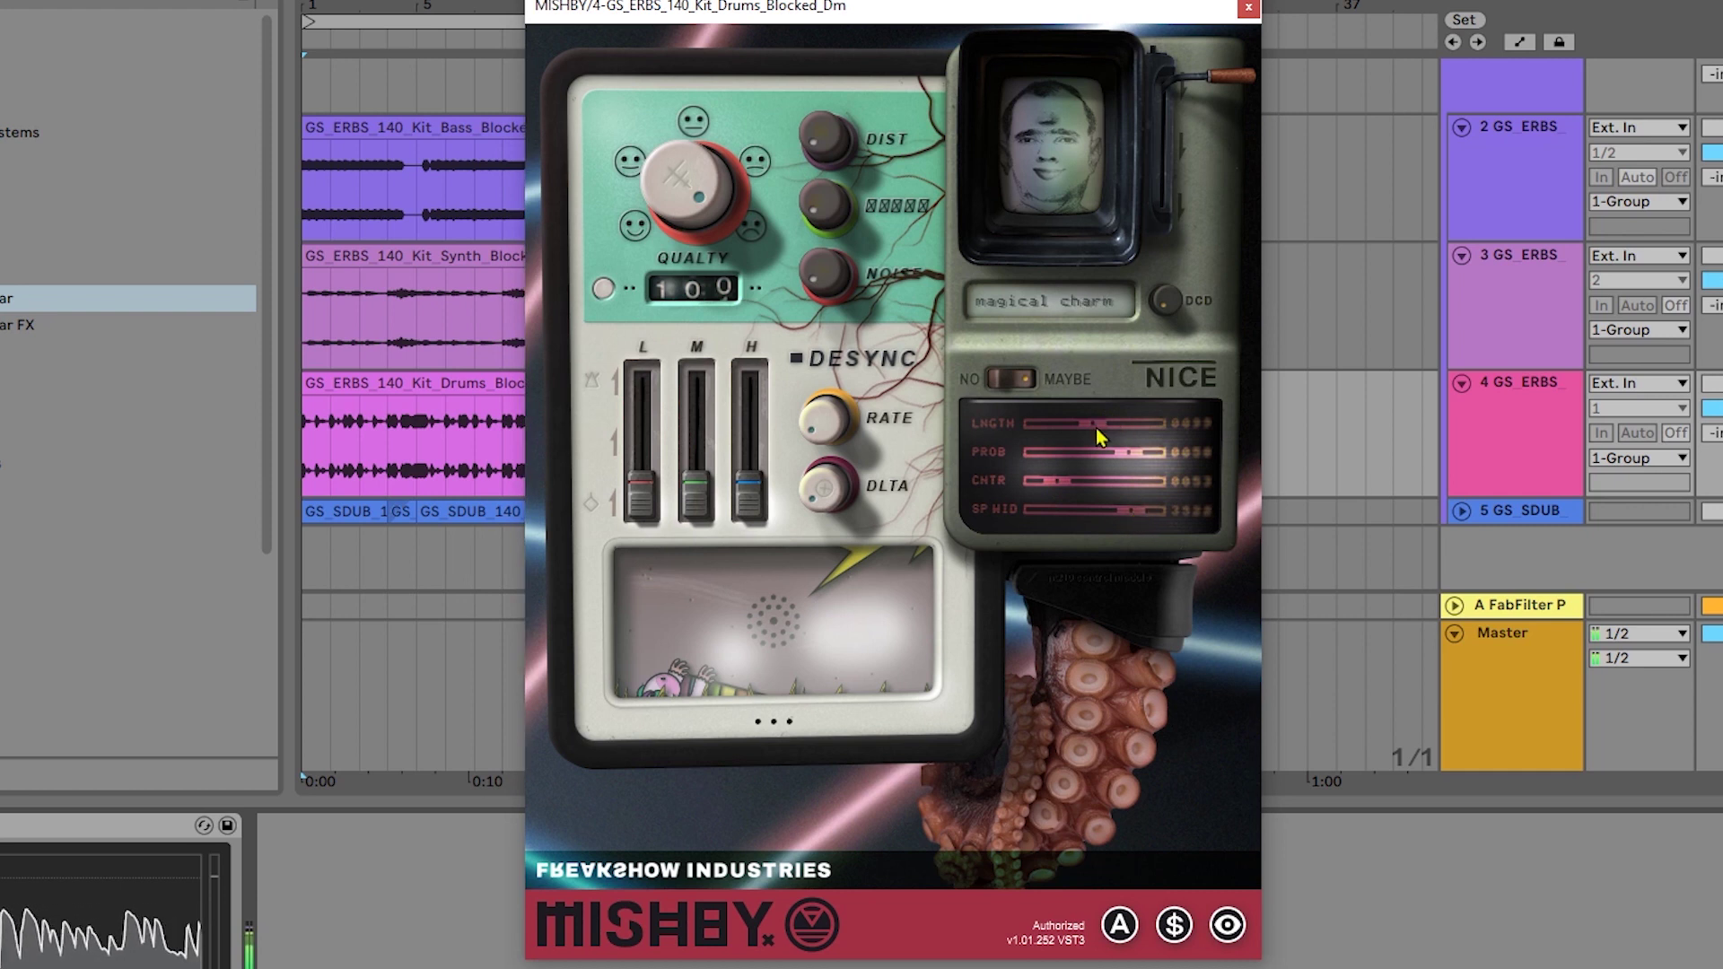
{"action": "left_click_drag", "start_coordinate": [1138, 441], "coordinate": [1054, 525]}
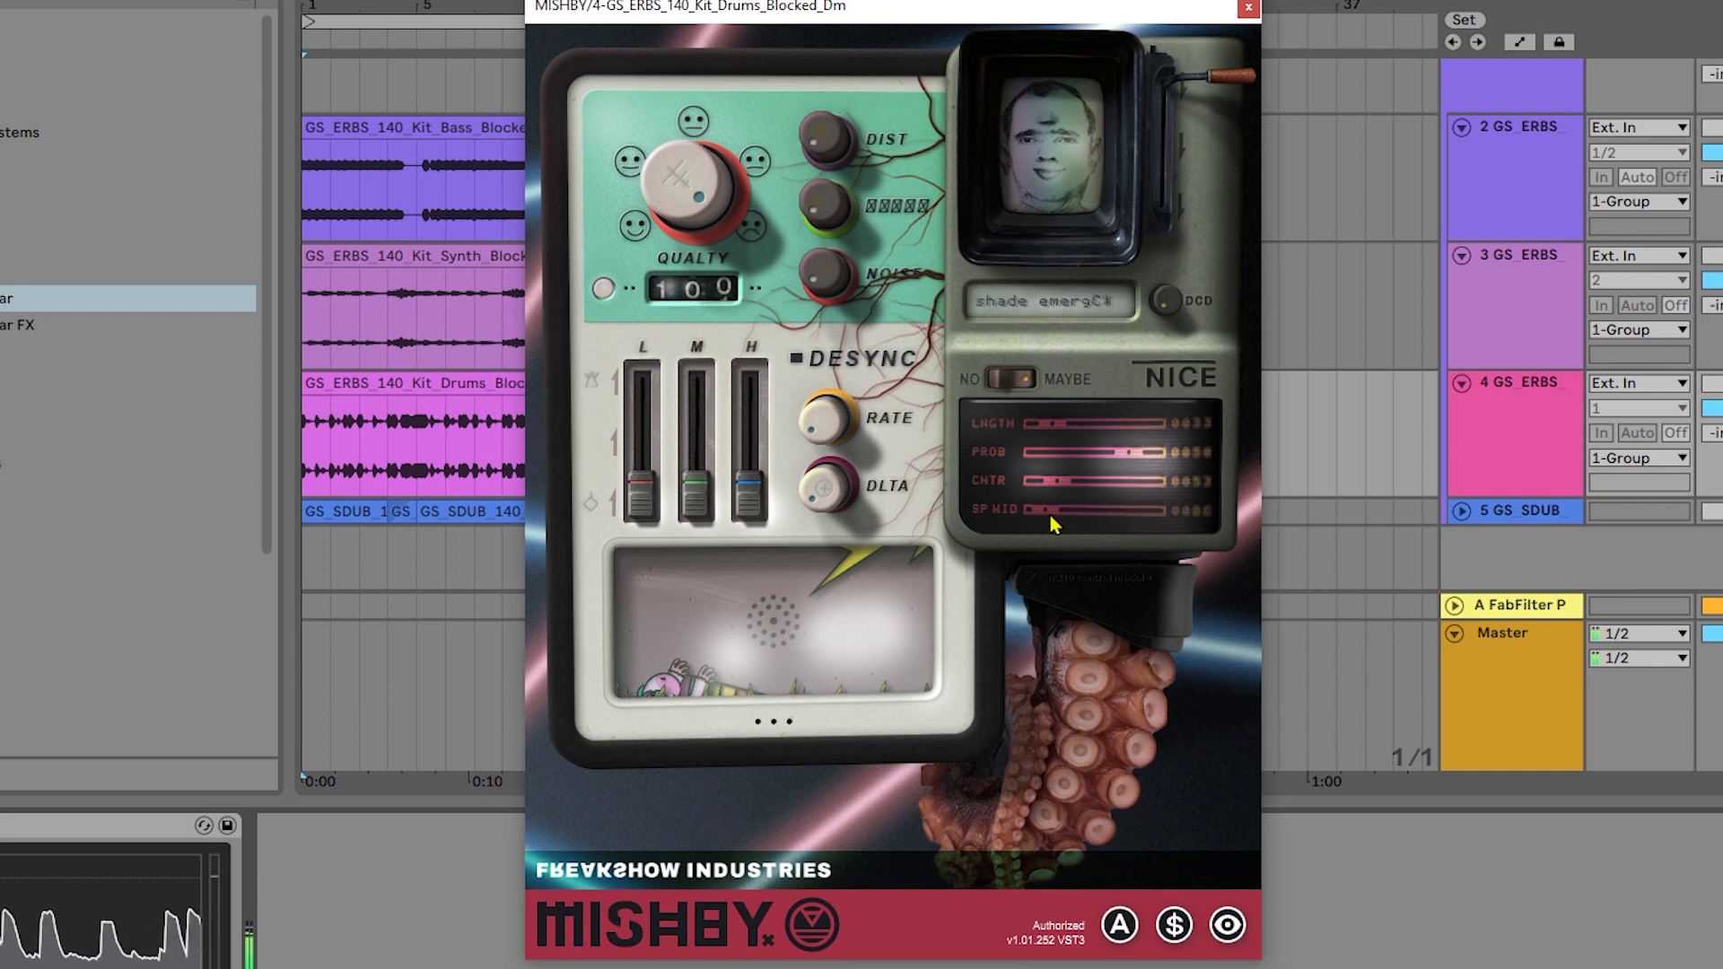
{"action": "left_click", "coordinate": [1022, 379]}
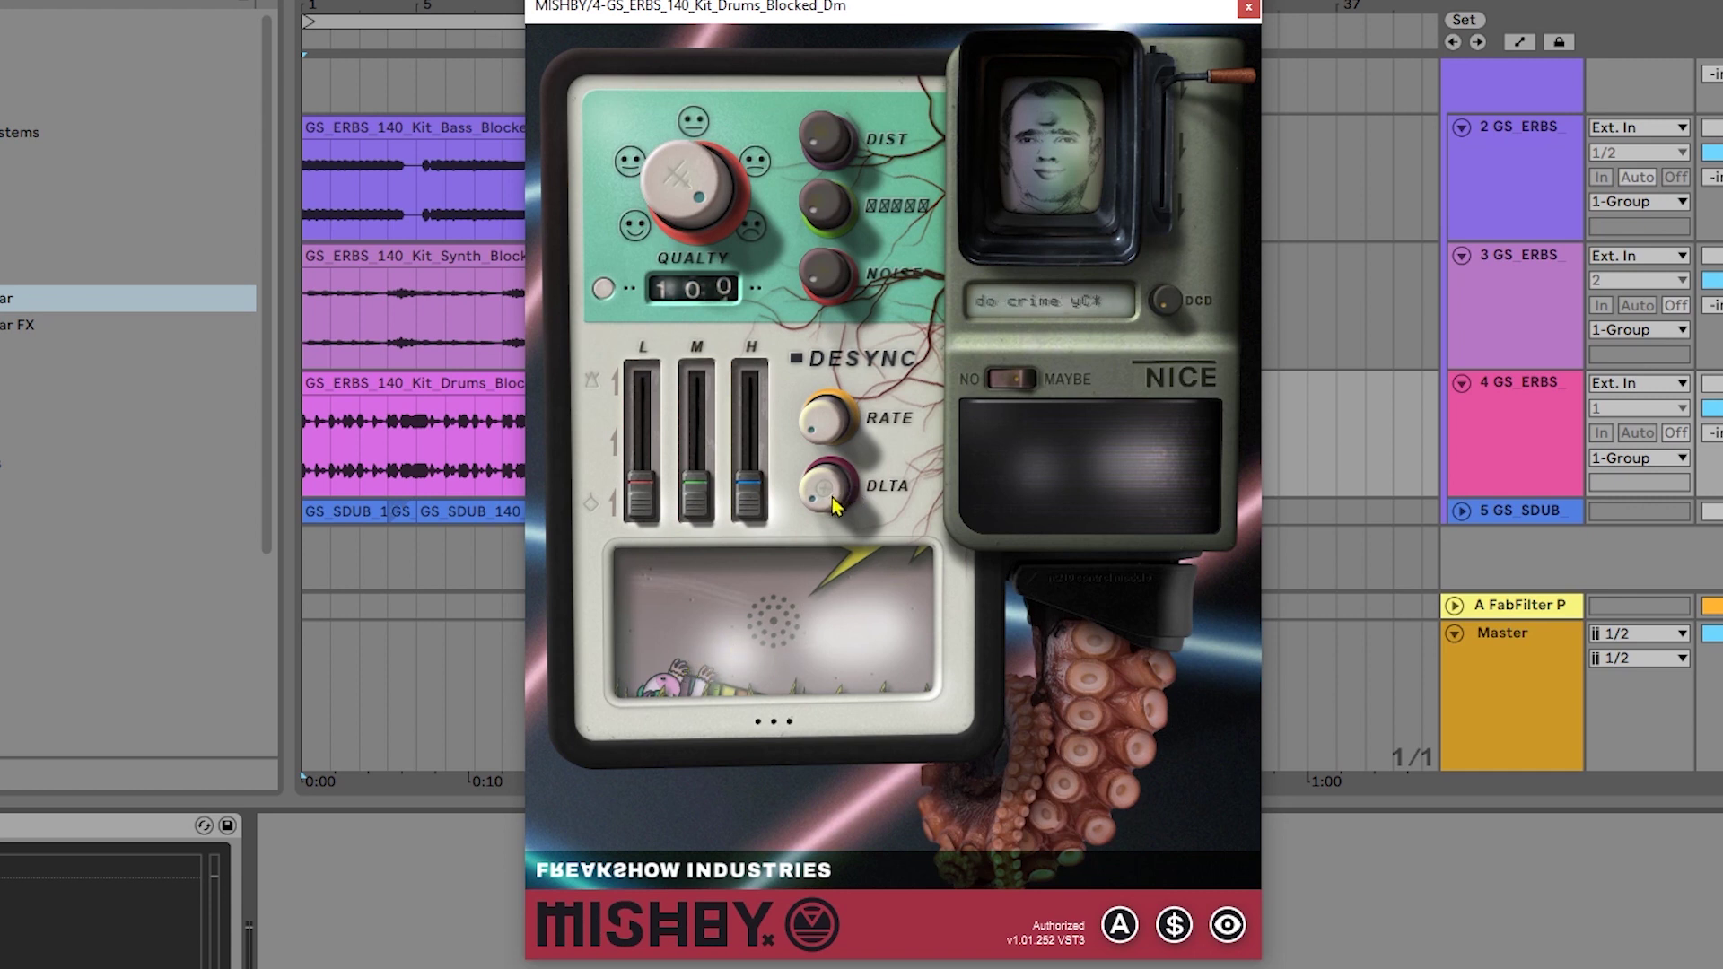
Step: Adjust the RATE and DLTA knobs and audition the H, M and L desync sliders individually at maximum, returning each to minimum
{"action": "key", "text": "space"}
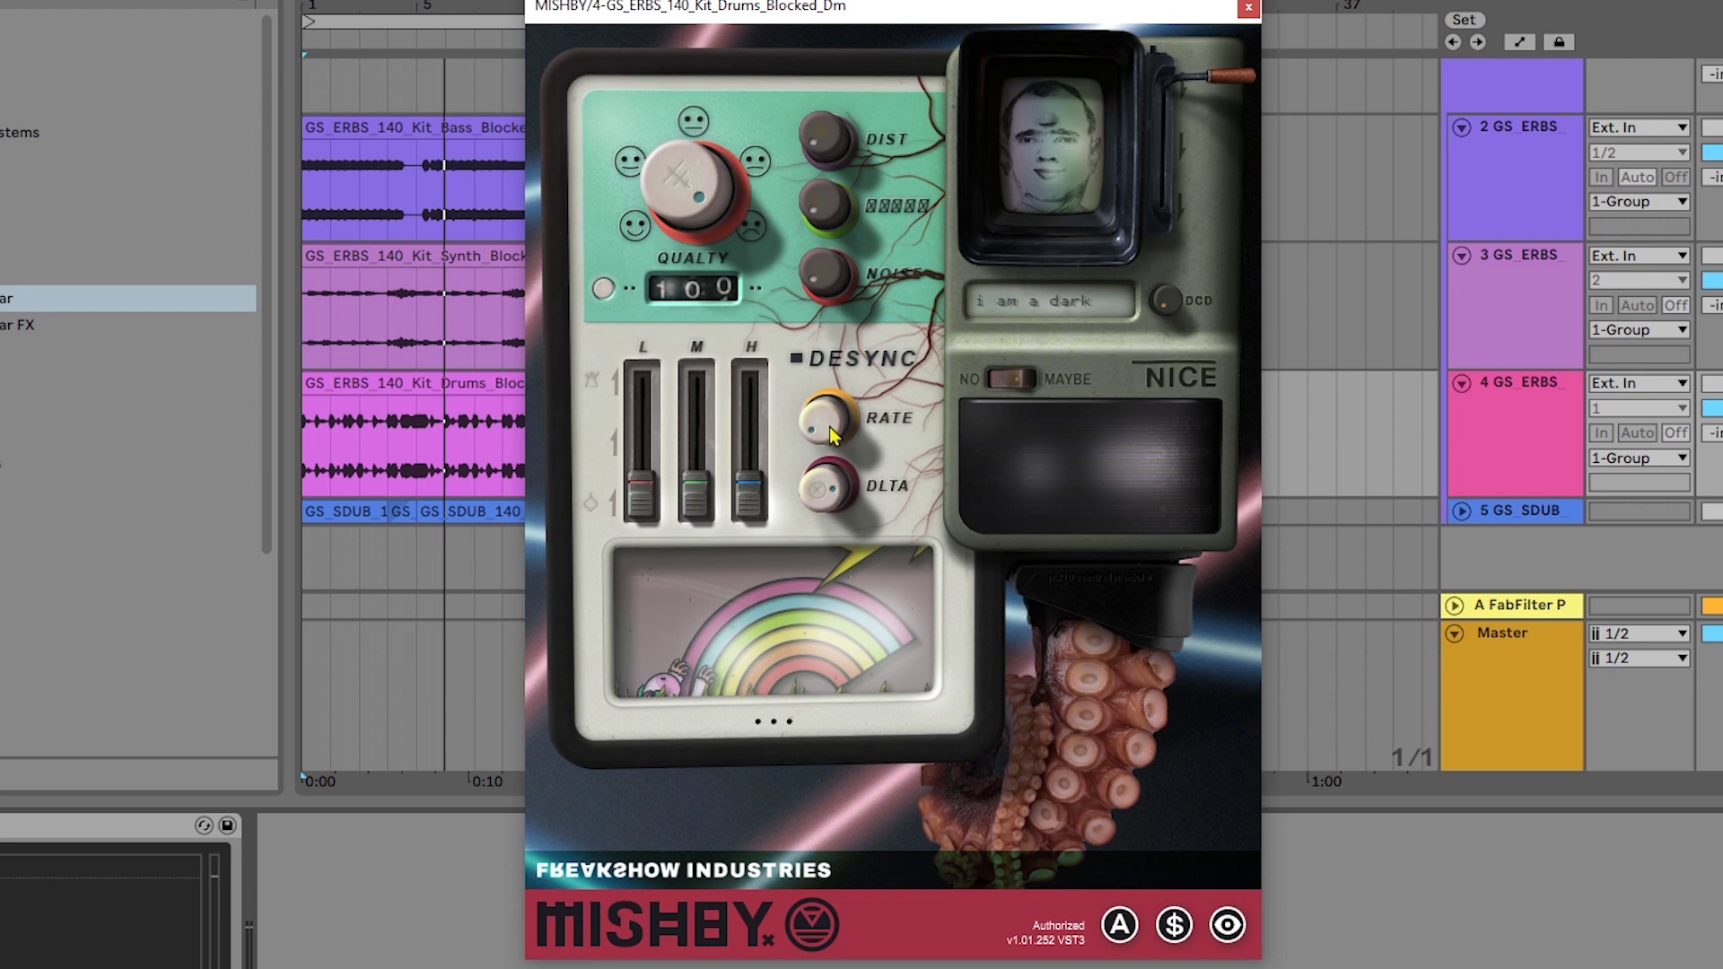
{"action": "key", "text": "space"}
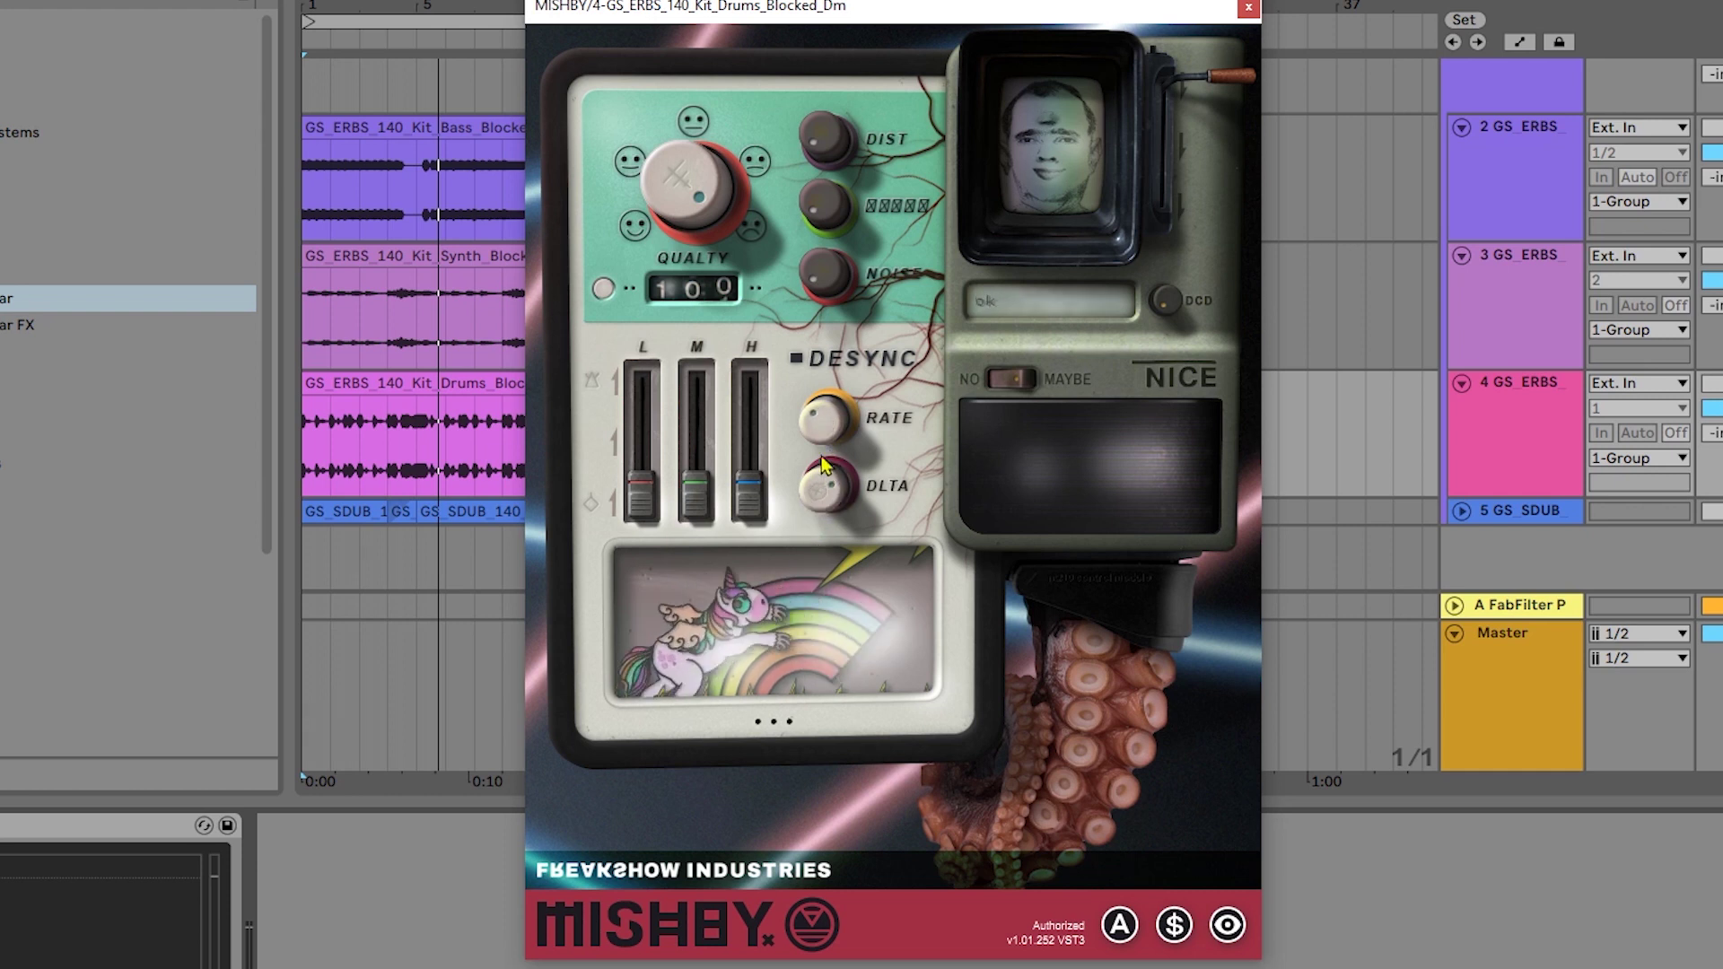
{"action": "left_click_drag", "start_coordinate": [749, 489], "coordinate": [750, 400]}
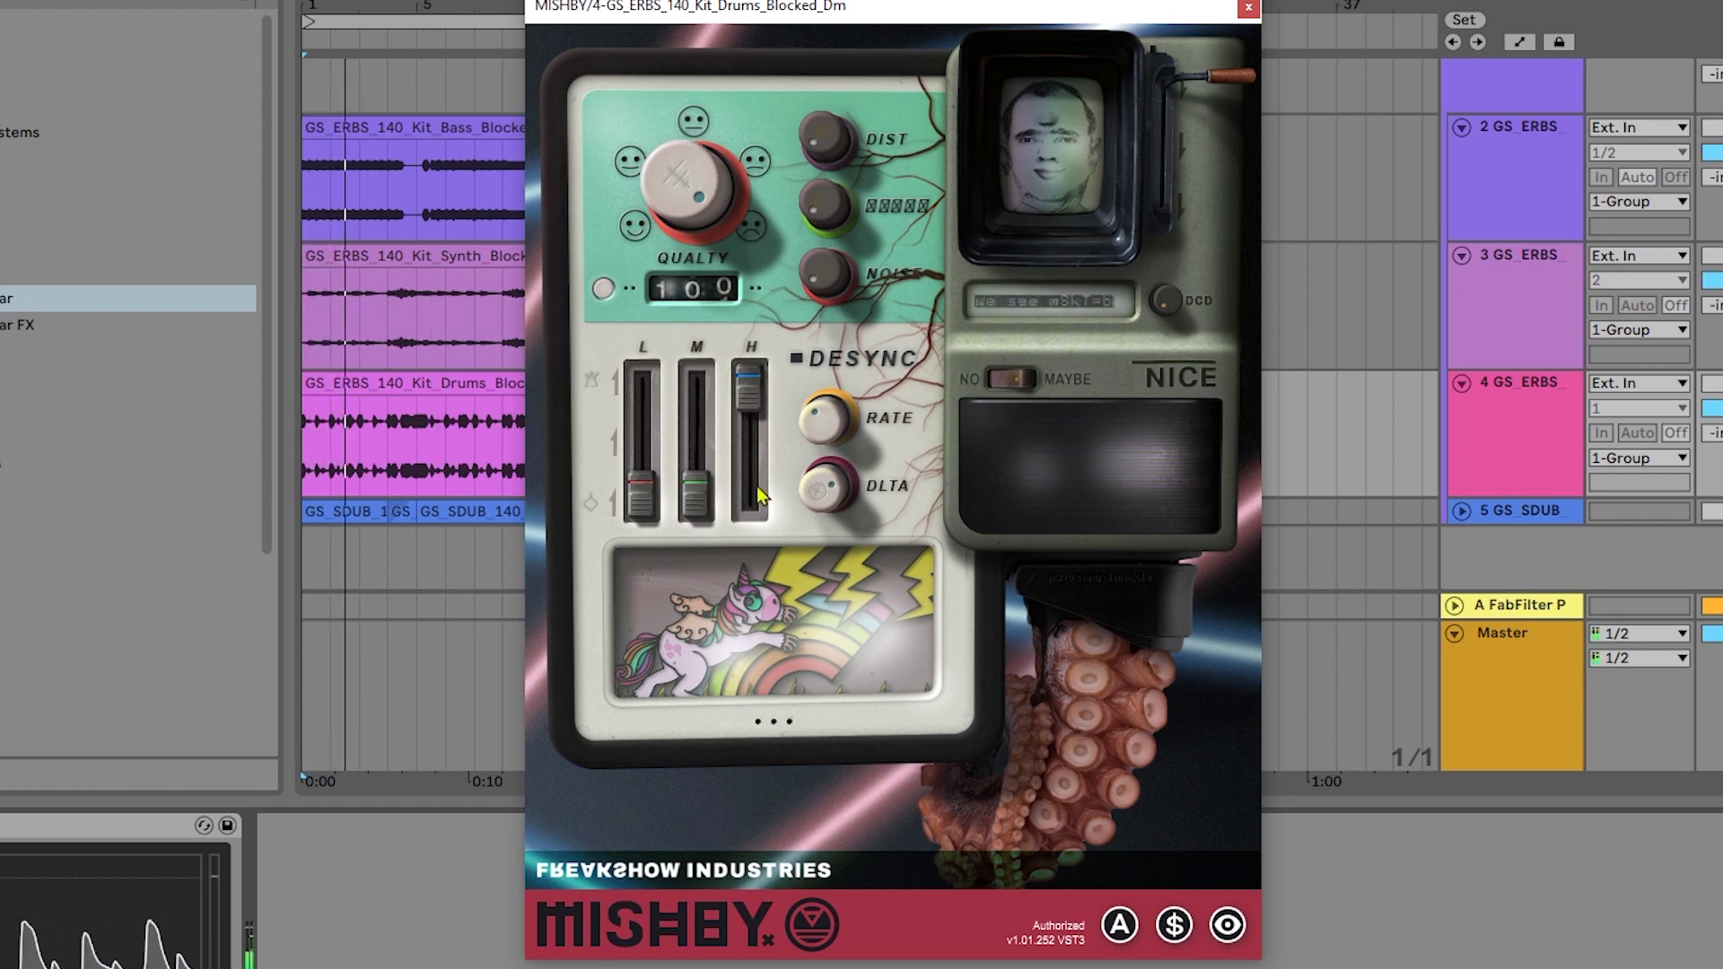
{"action": "left_click_drag", "start_coordinate": [695, 492], "coordinate": [693, 388]}
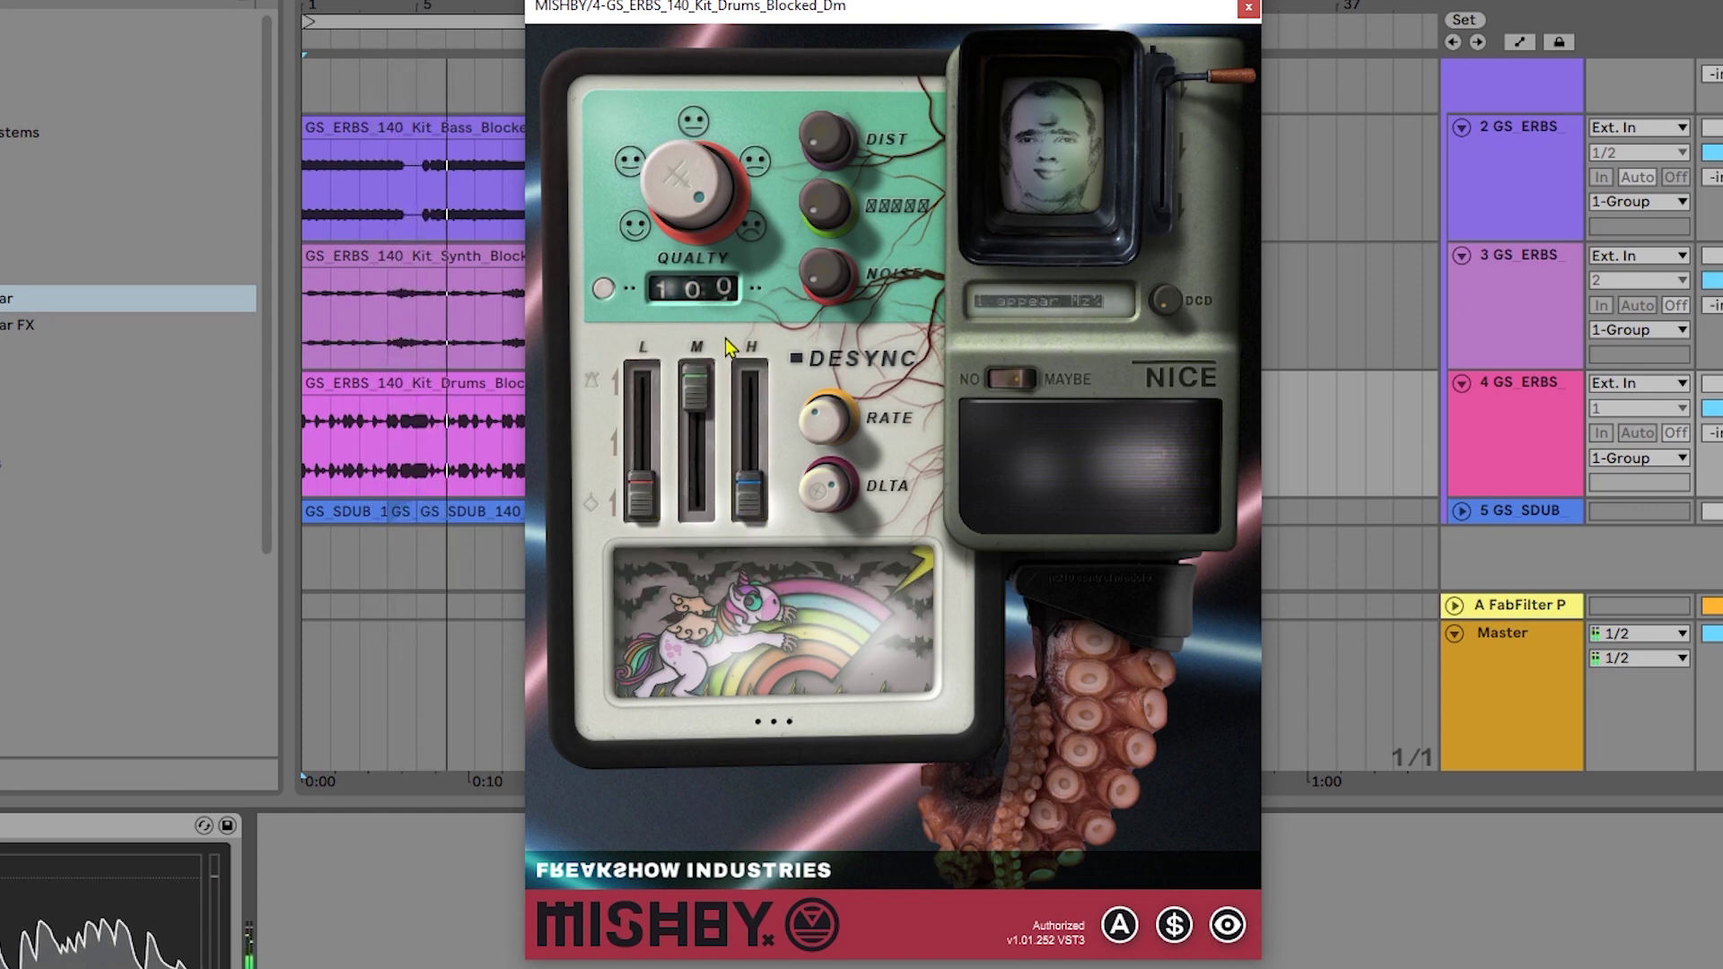
{"action": "left_click_drag", "start_coordinate": [695, 388], "coordinate": [641, 386]}
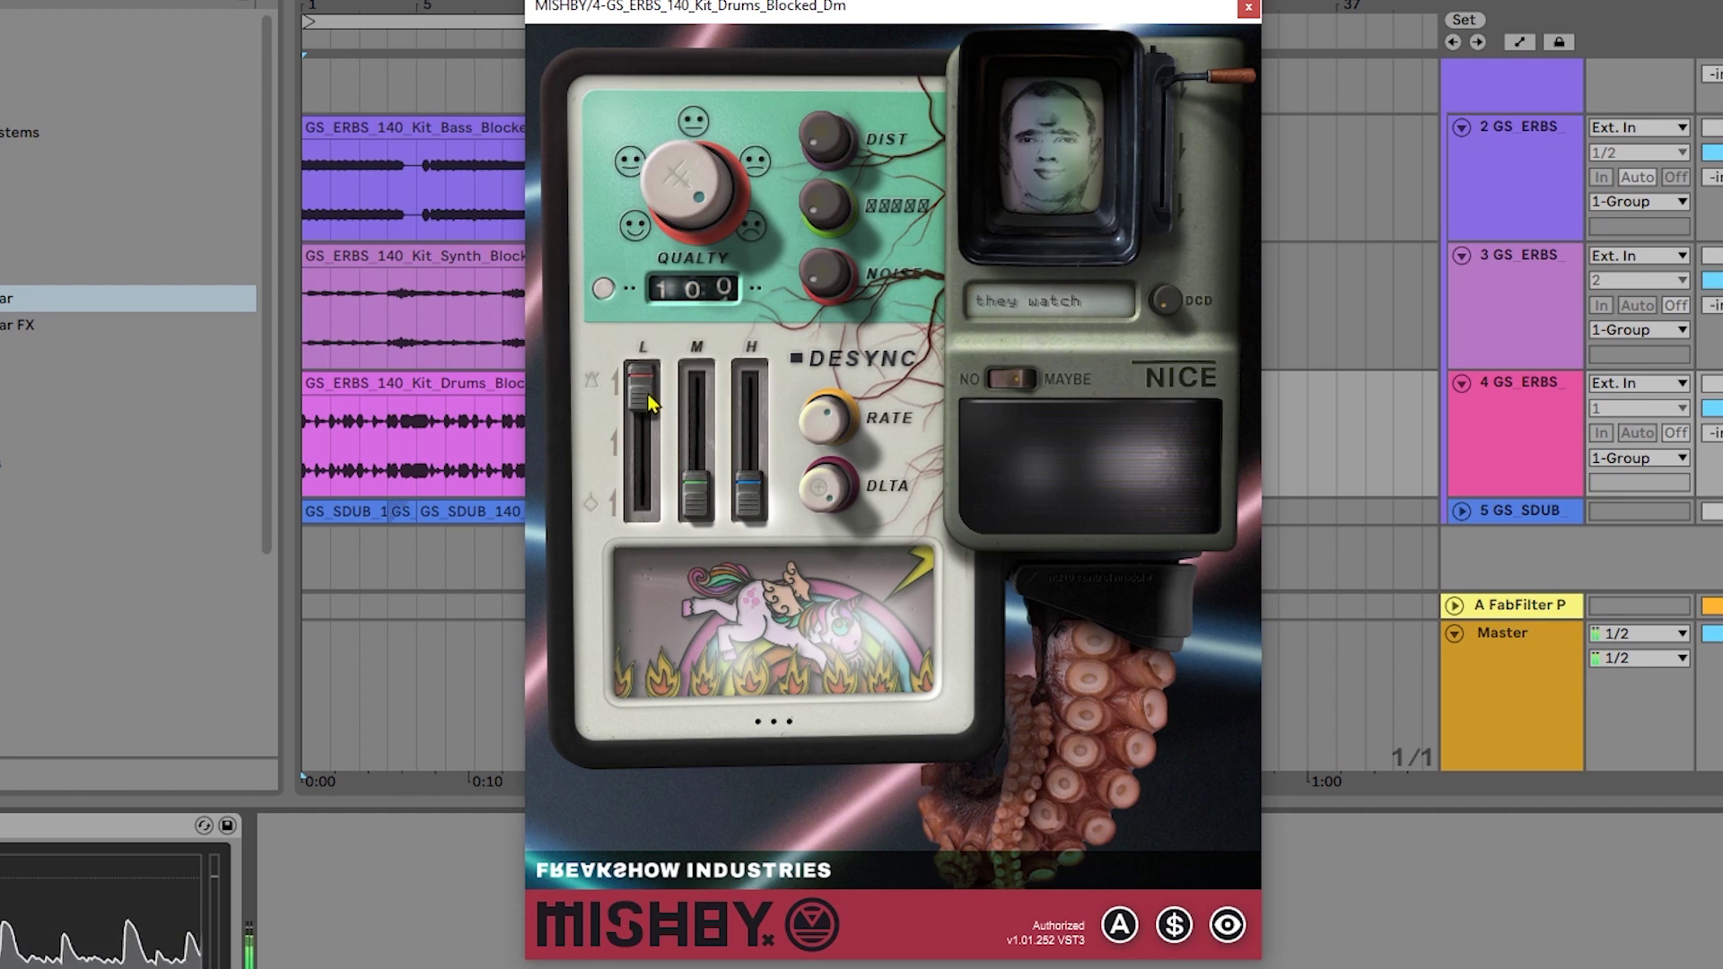
{"action": "left_click_drag", "start_coordinate": [648, 401], "coordinate": [648, 528]}
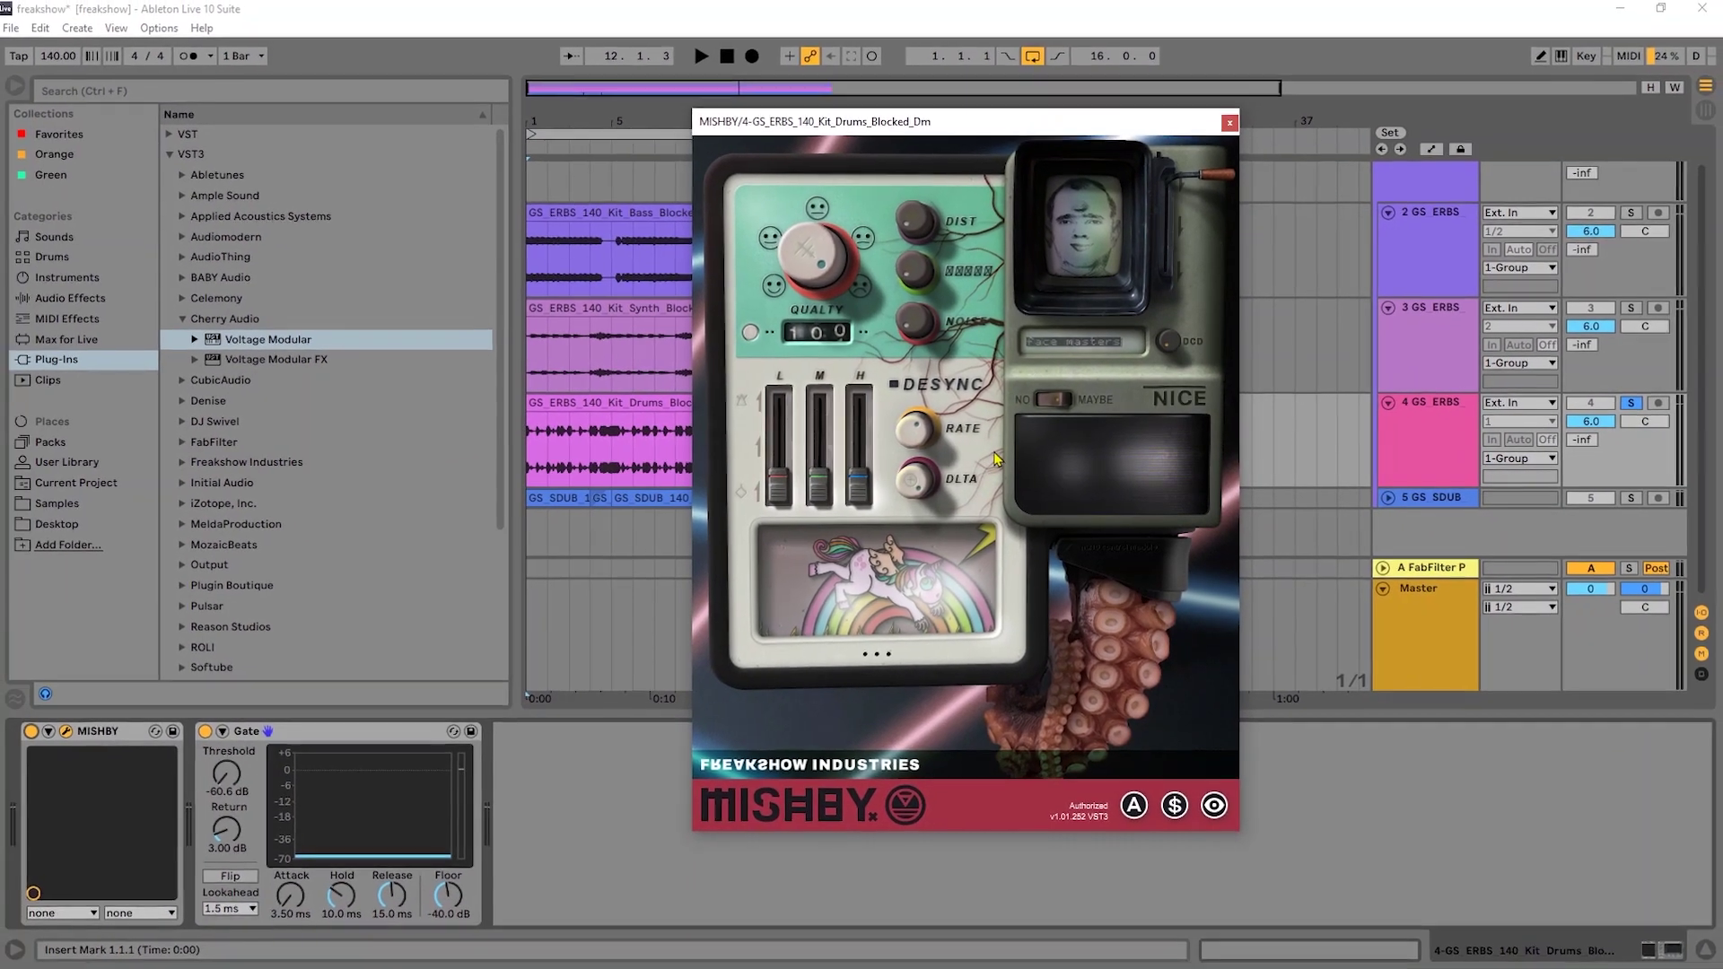
Step: Close MISHBY and open Dumpster Fire on the GS_SDUB synth track, with that track unfolded and soloed
{"action": "left_click", "coordinate": [1230, 124]}
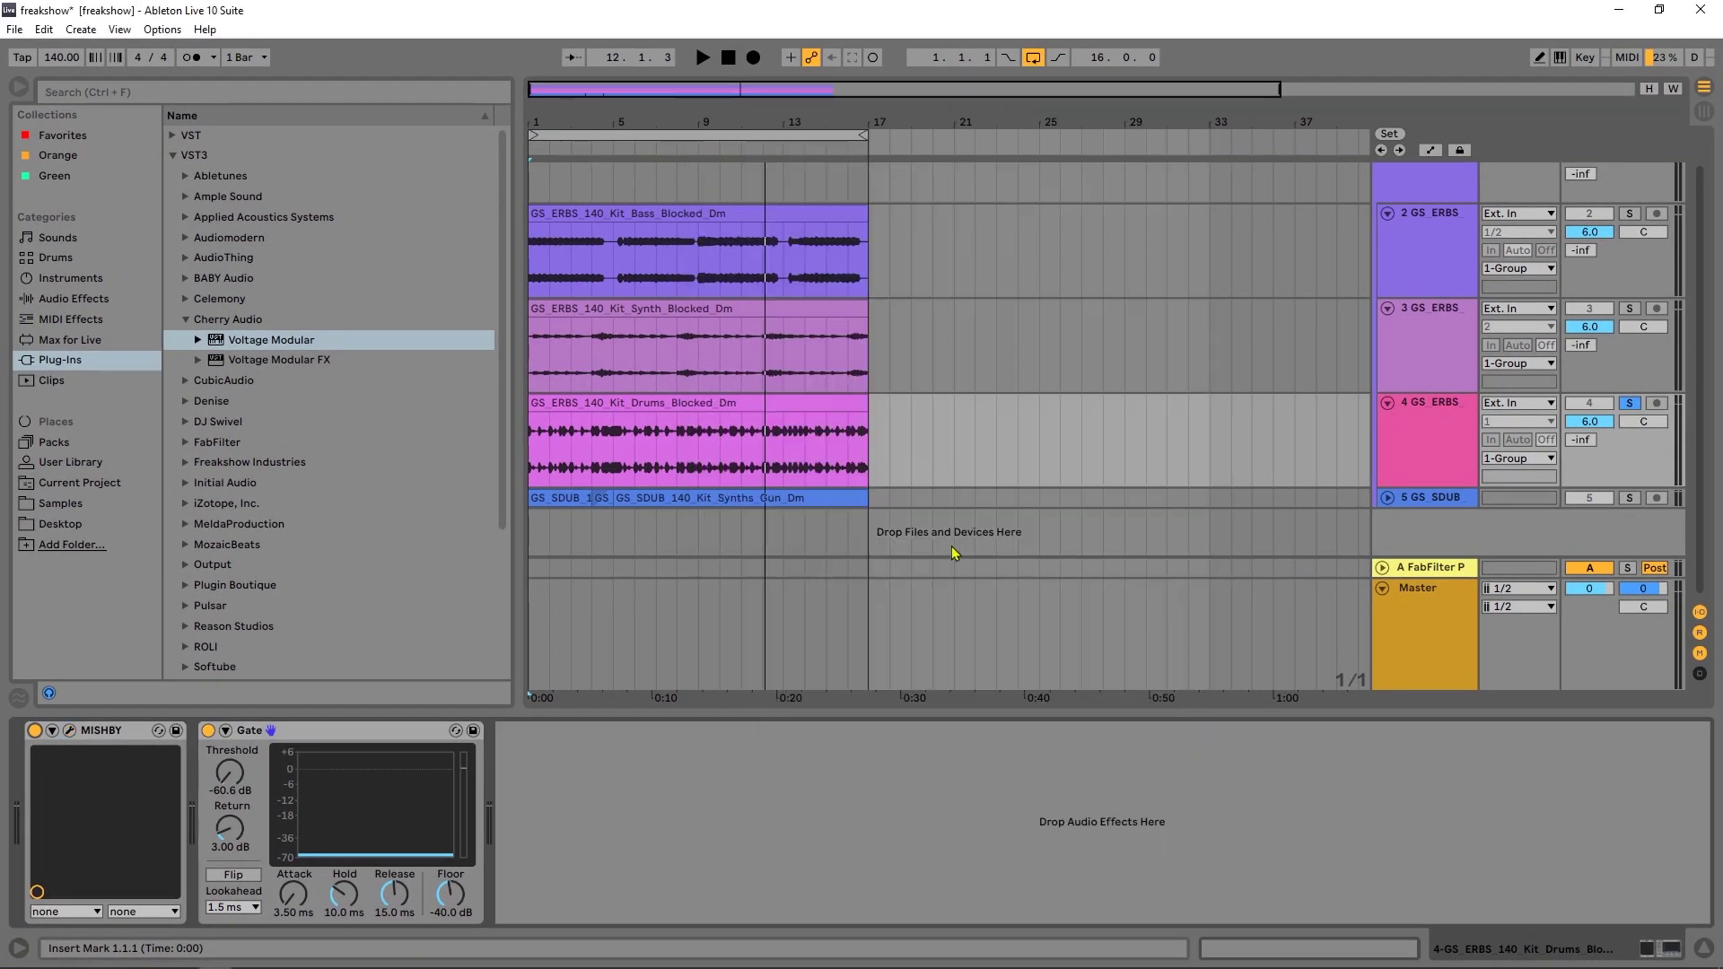
{"action": "left_click", "coordinate": [1387, 497]}
{"action": "left_click", "coordinate": [72, 731]}
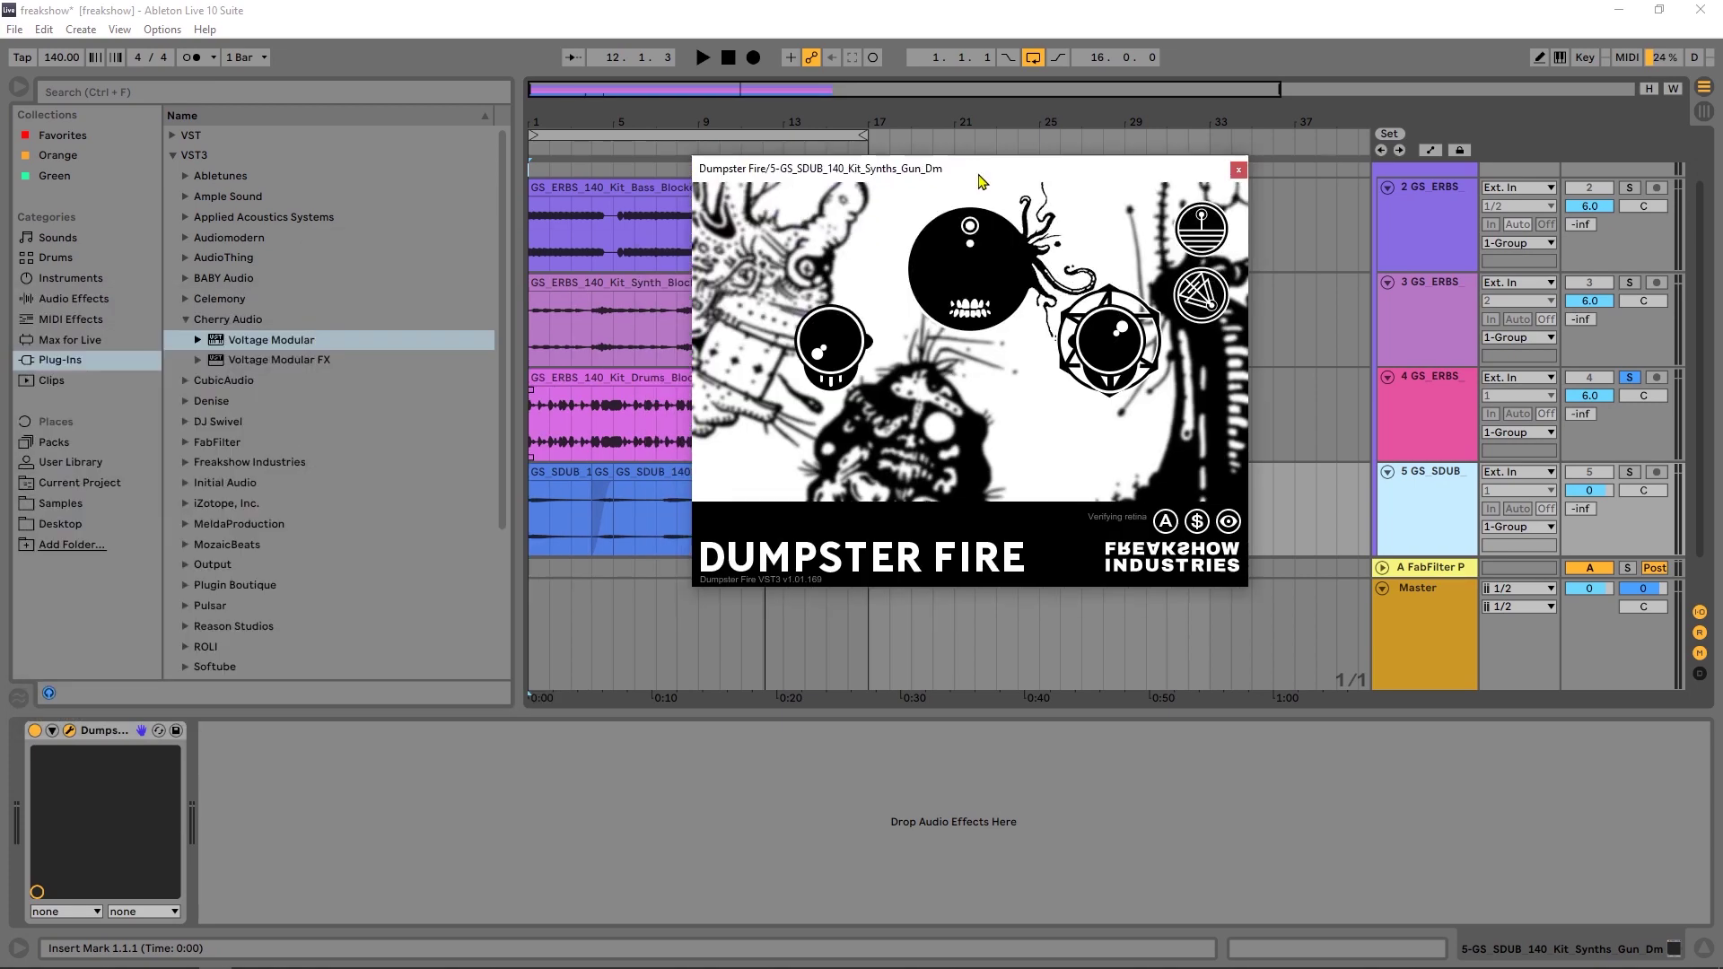
{"action": "left_click", "coordinate": [1629, 472]}
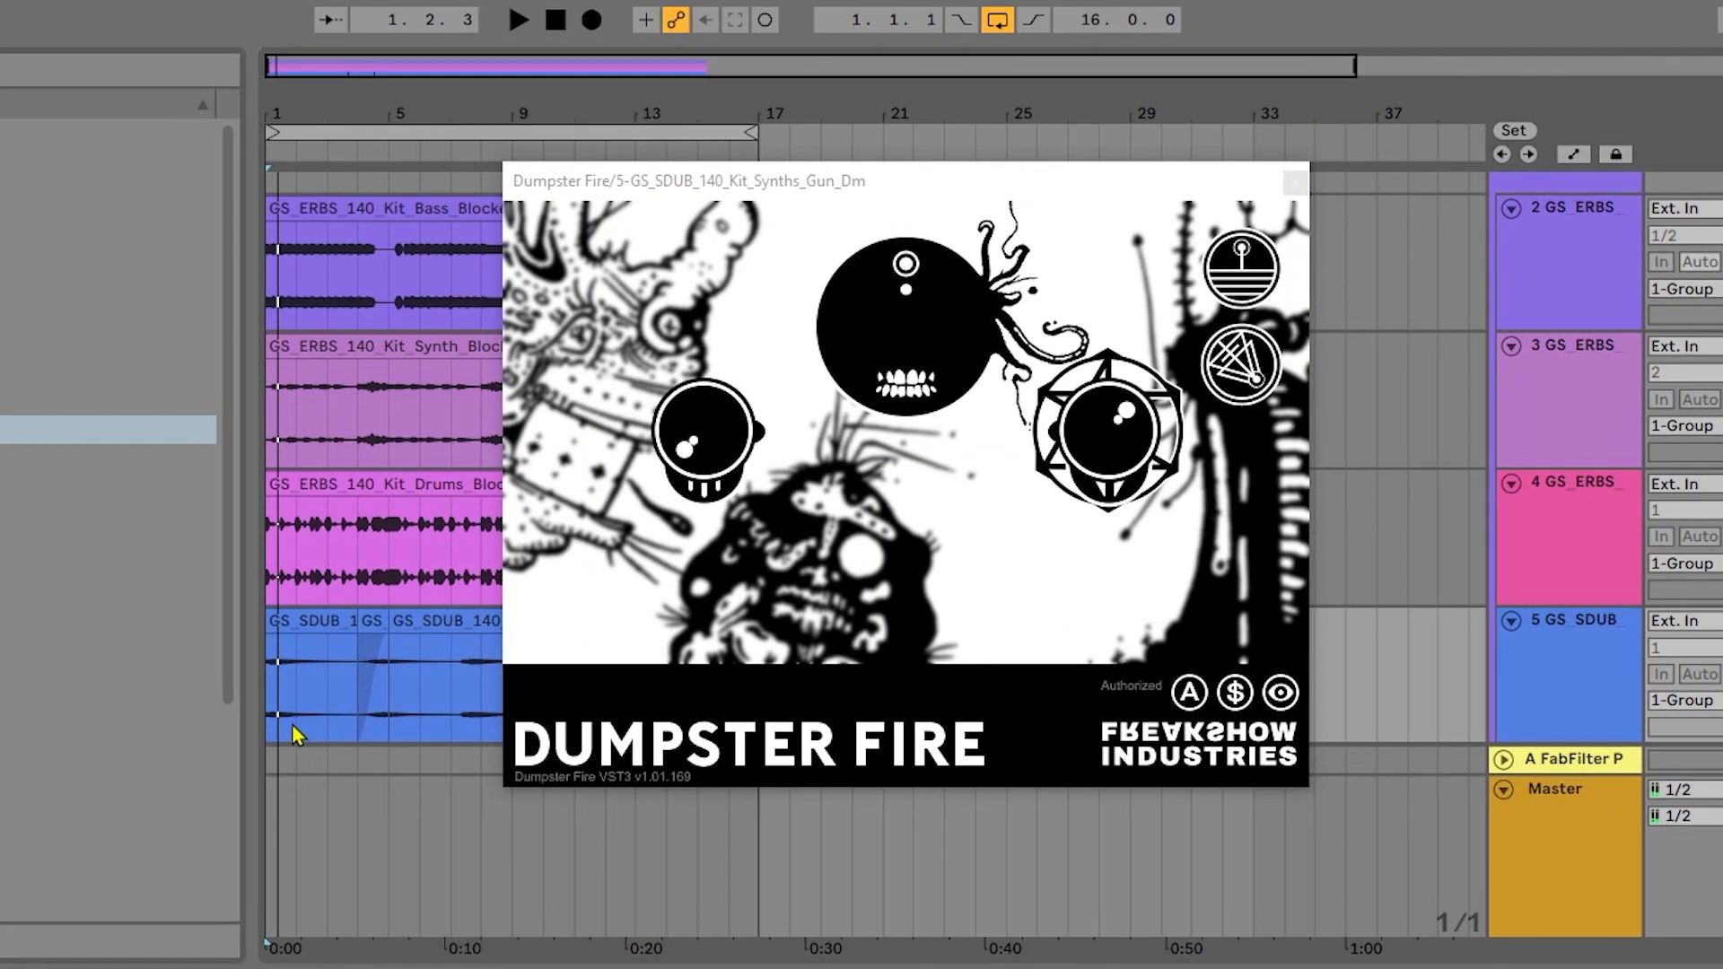
Step: Start and stop playback of the GS_SDUB synth clip to listen to its opening bars
{"action": "key", "text": "space"}
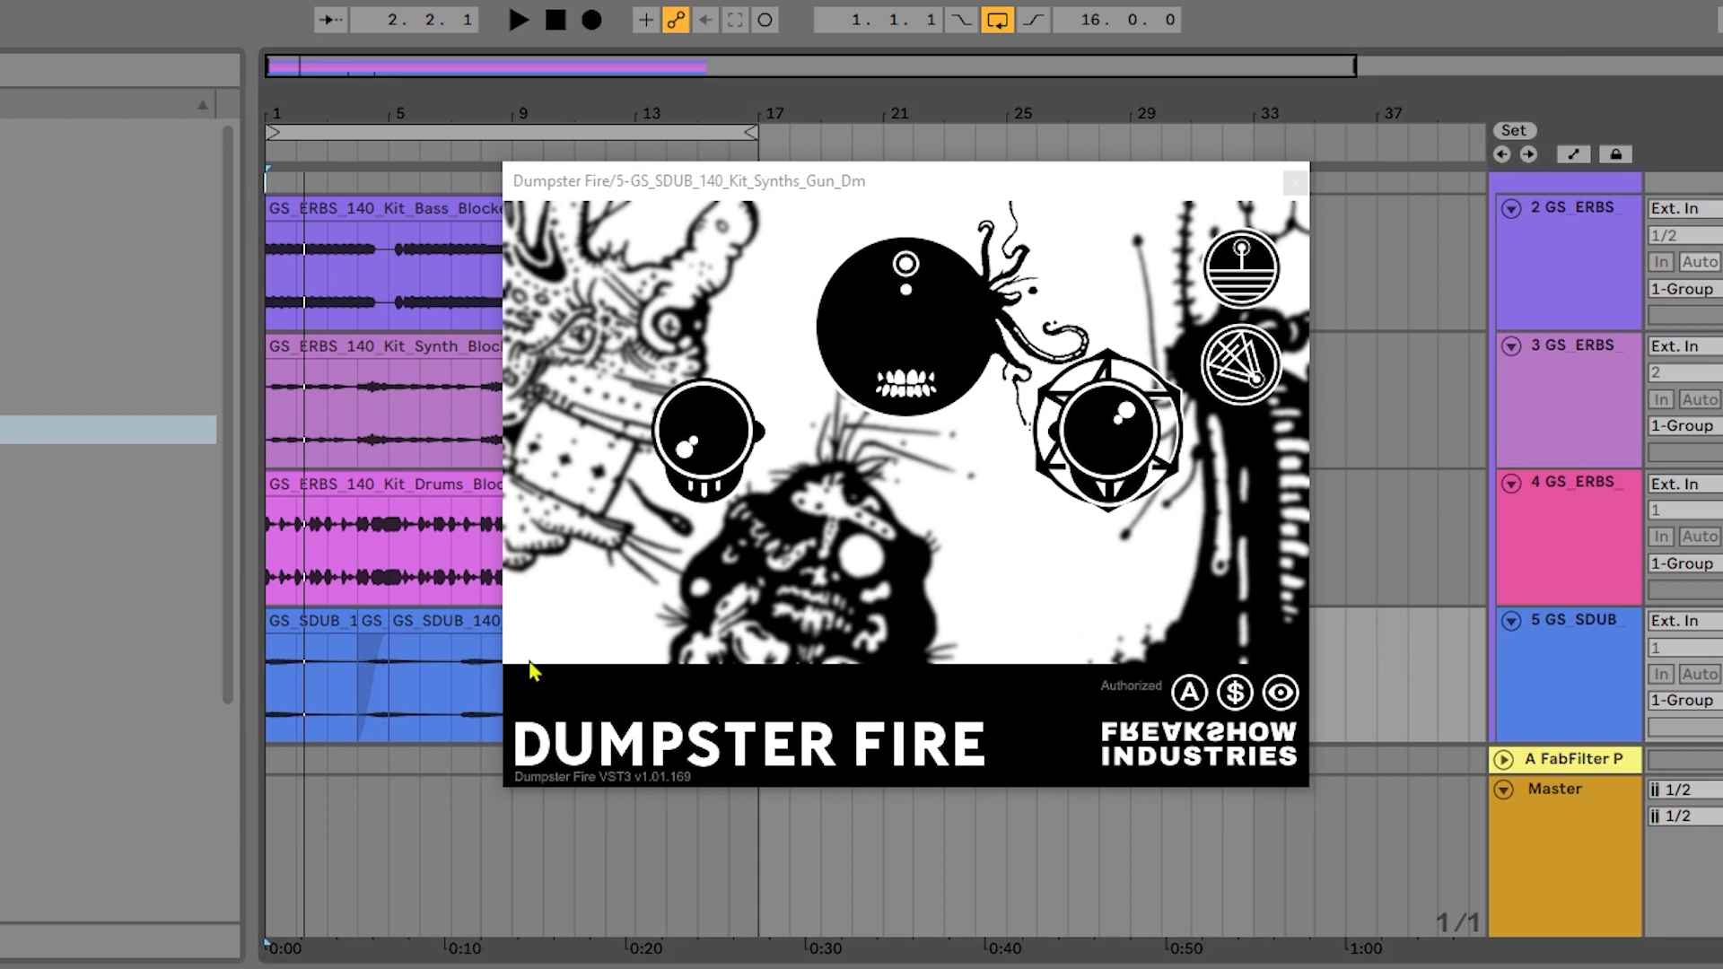
{"action": "key", "text": "space"}
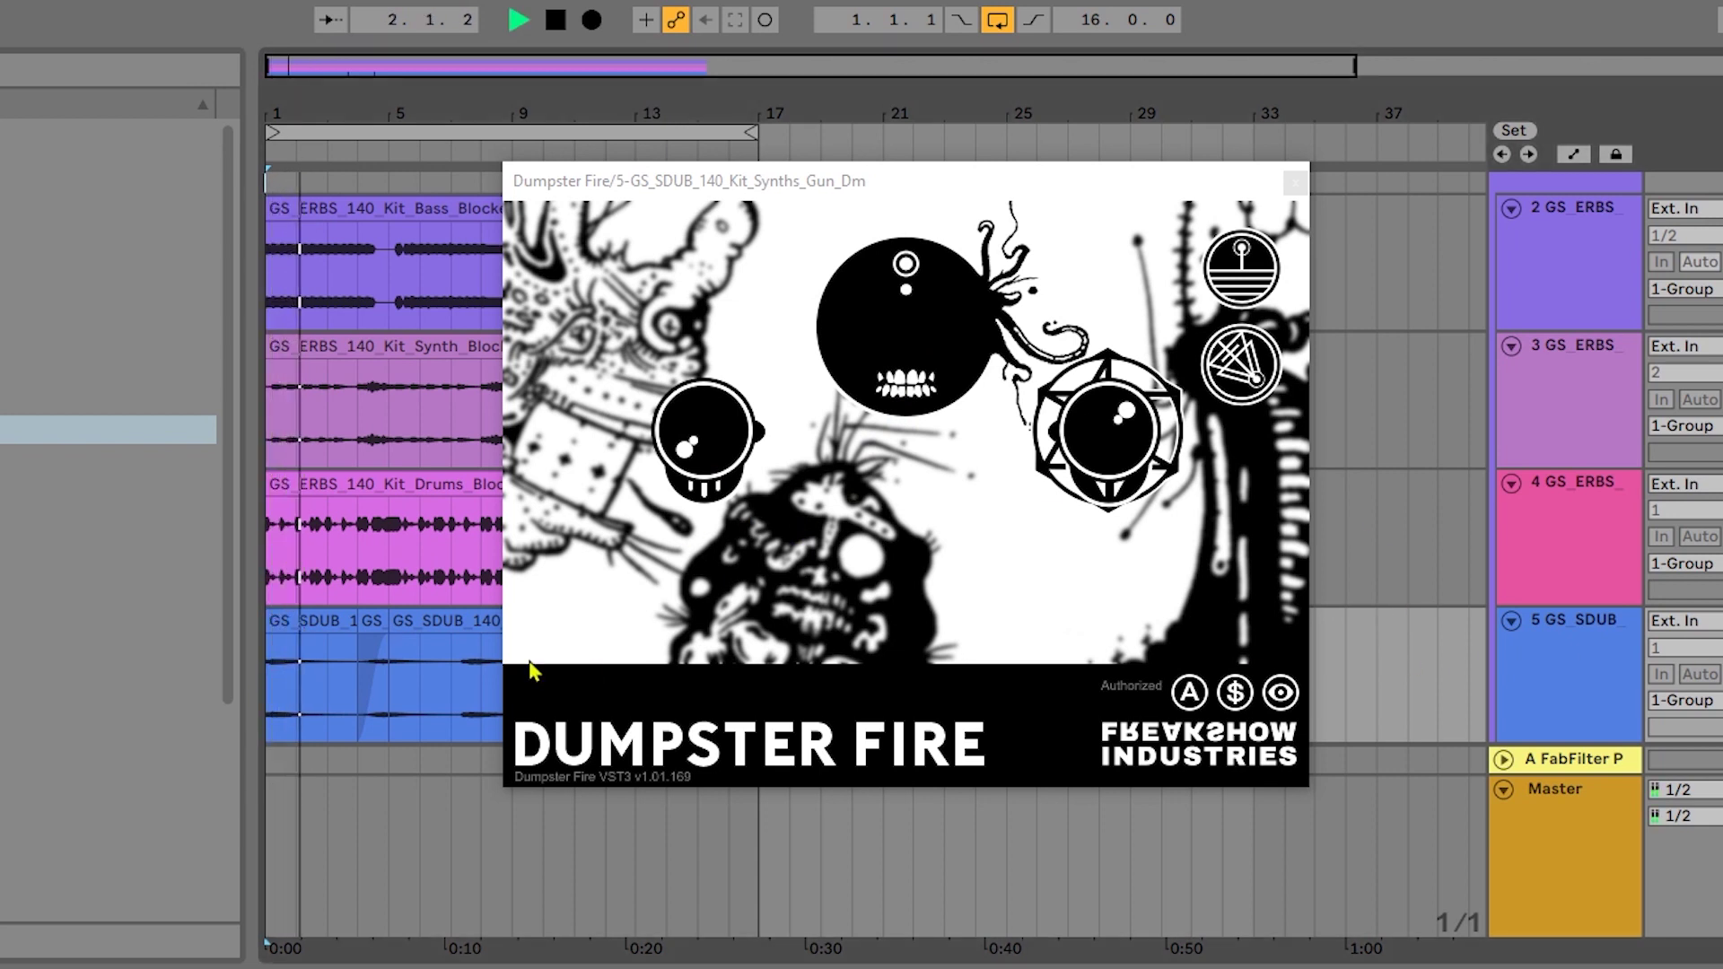
{"action": "key", "text": "space"}
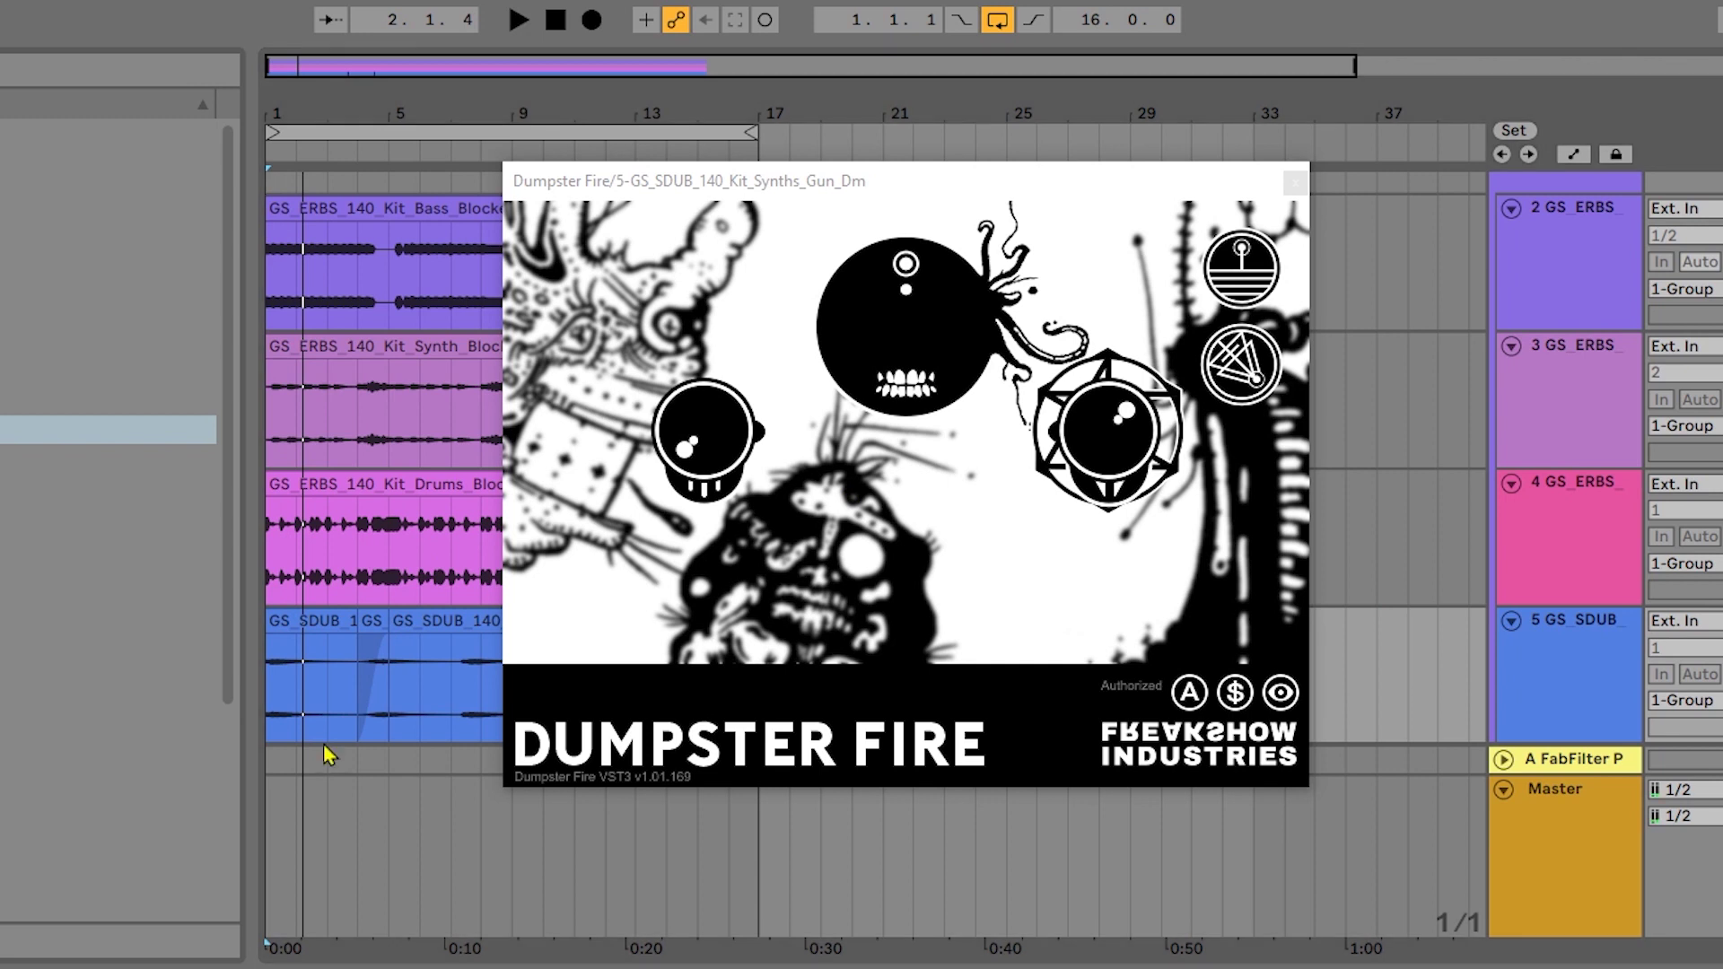
{"action": "key", "text": "space"}
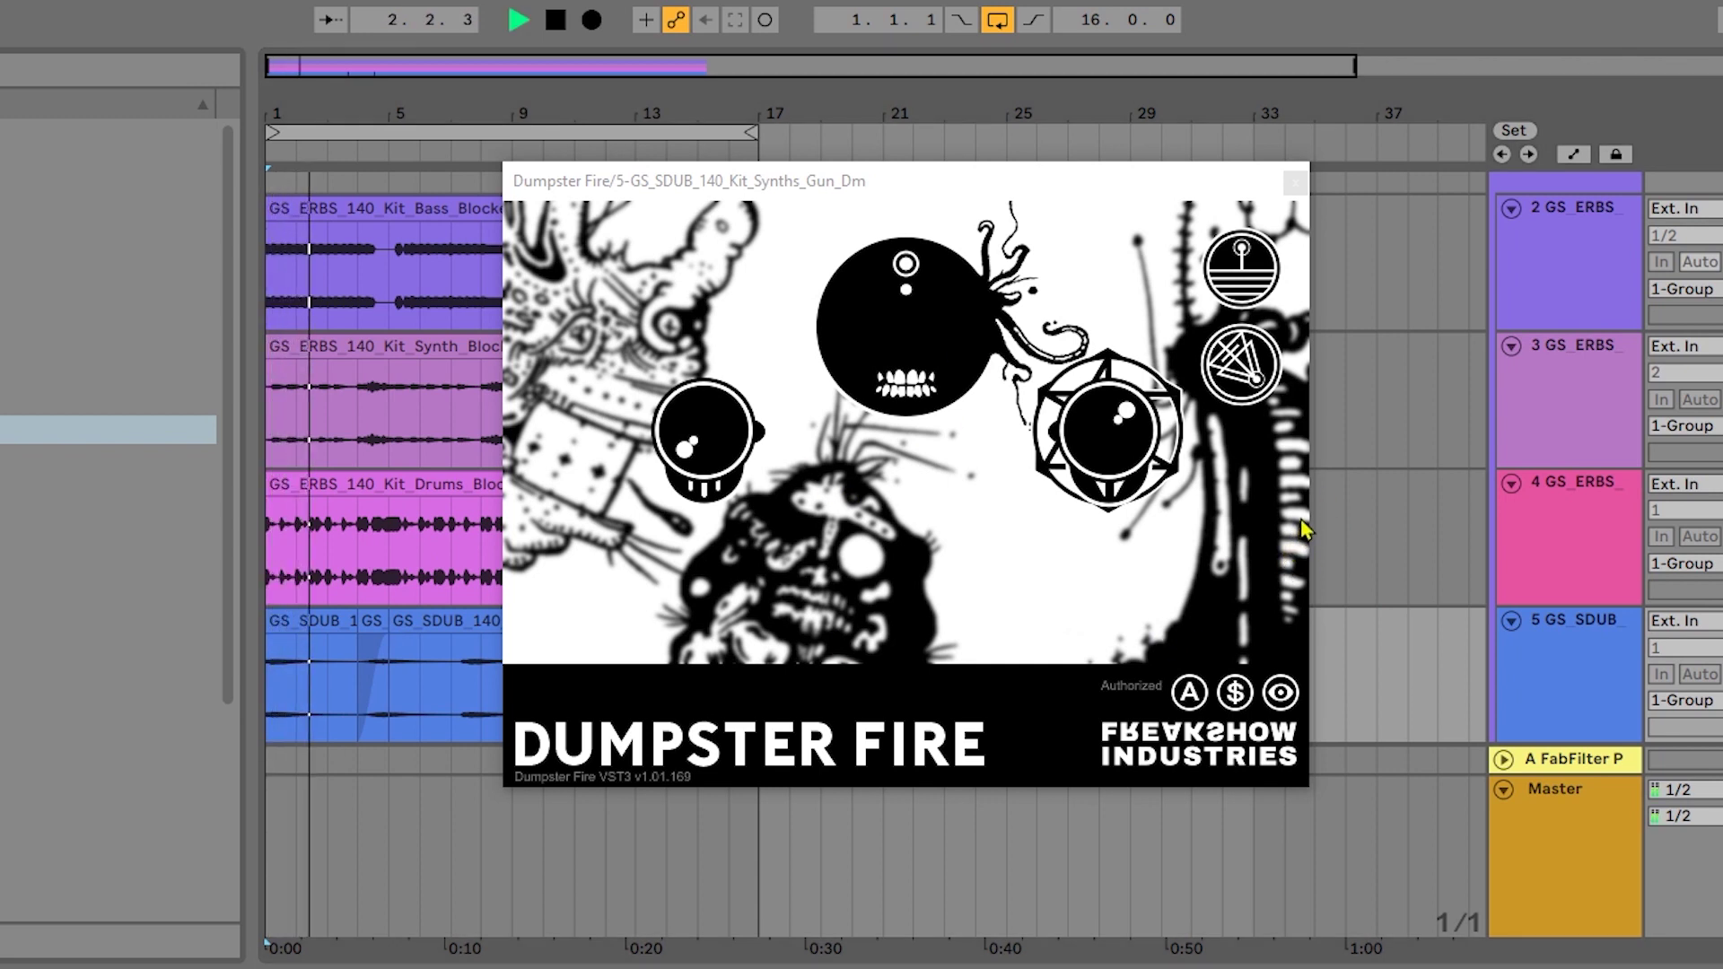
Step: Stop playback, show Dumpster Fire's parameter help, read the Cage, Tooth, Ae. Focus, Ae. Aspect and Aether descriptions, and hide the help again
{"action": "key", "text": "space"}
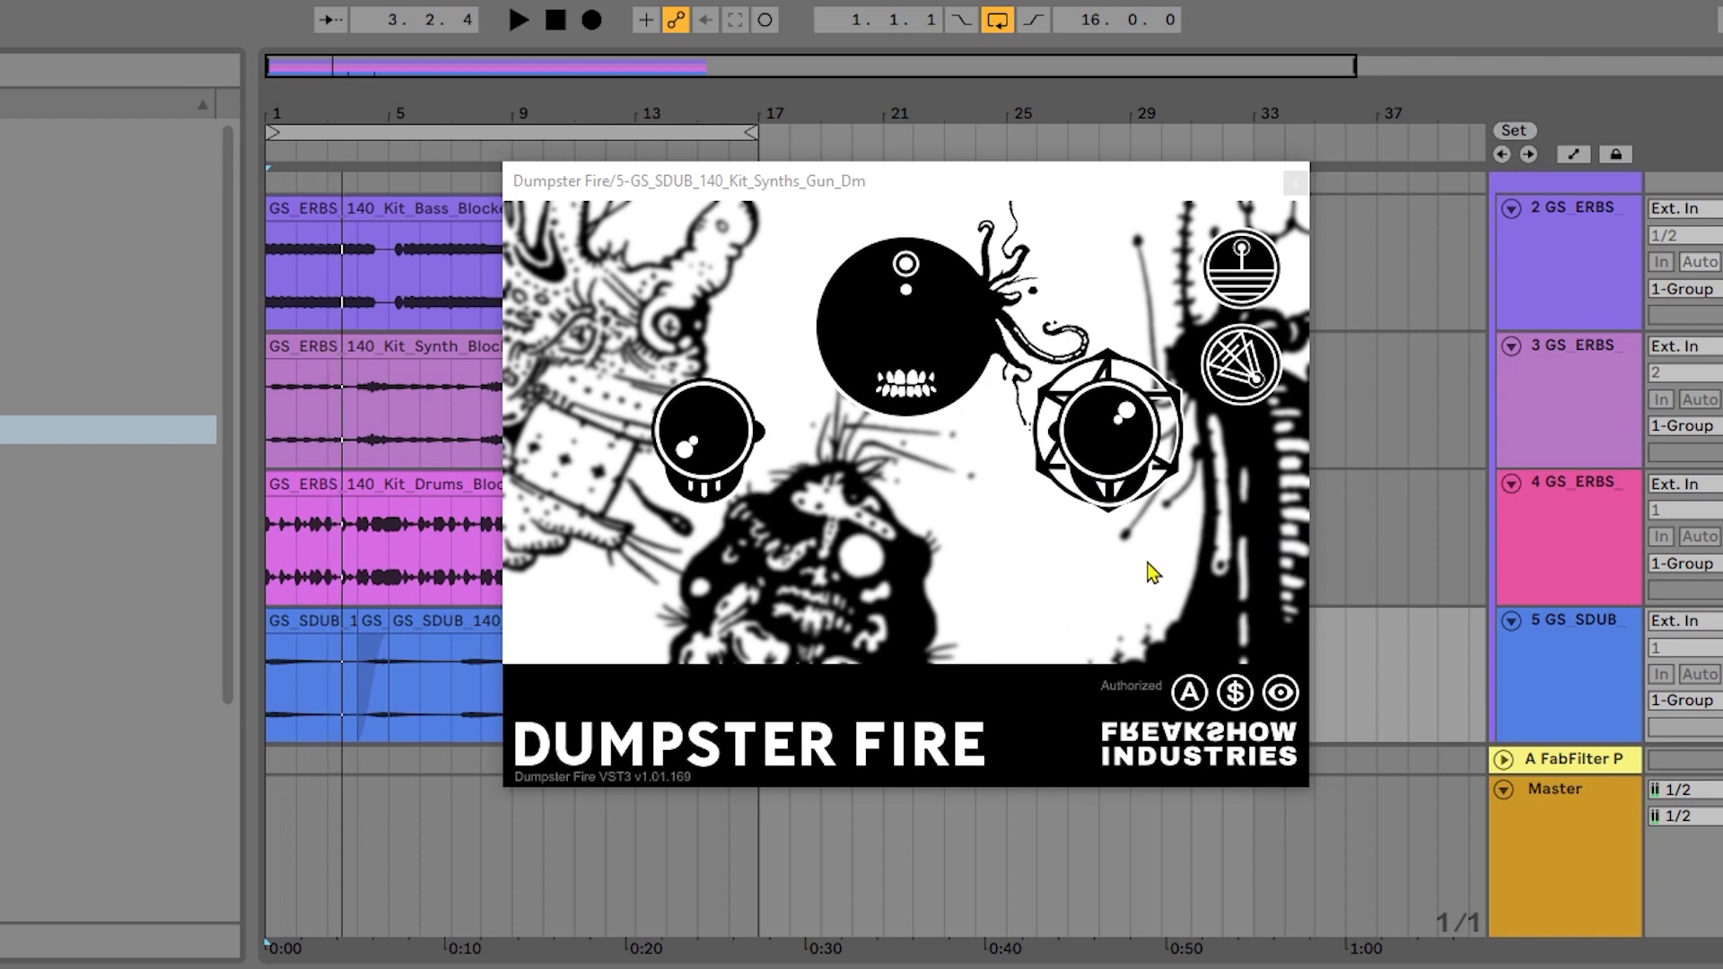
{"action": "left_click", "coordinate": [1280, 696]}
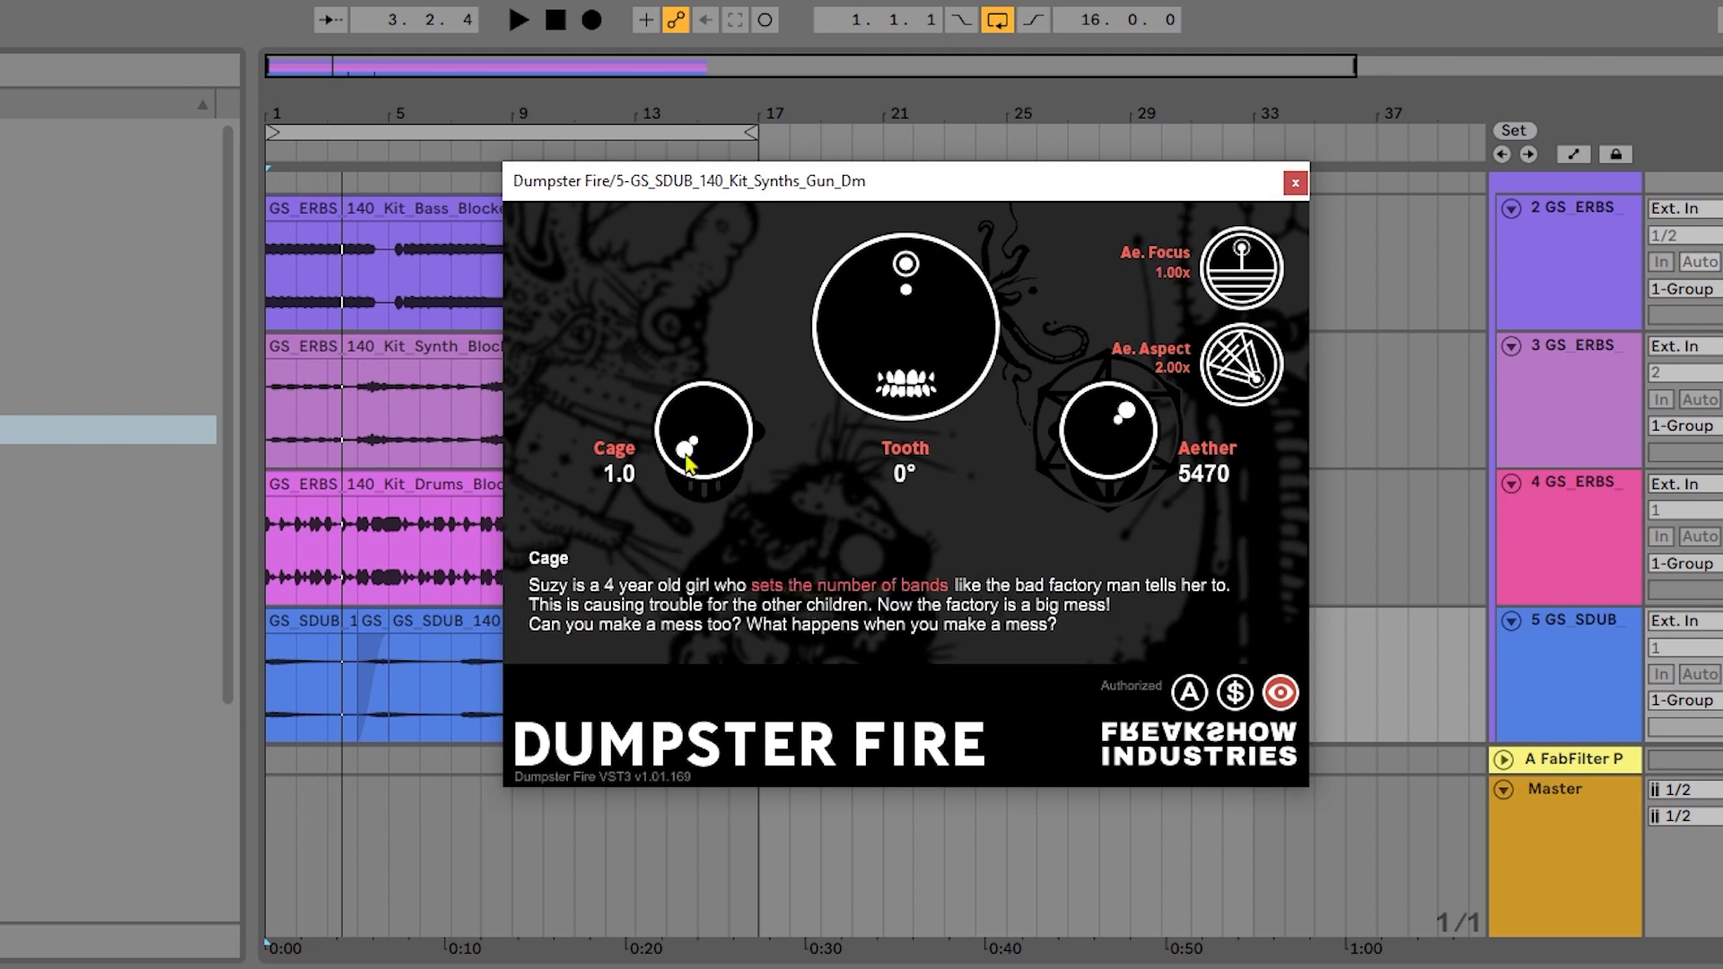
{"action": "mouse_move", "coordinate": [862, 384]}
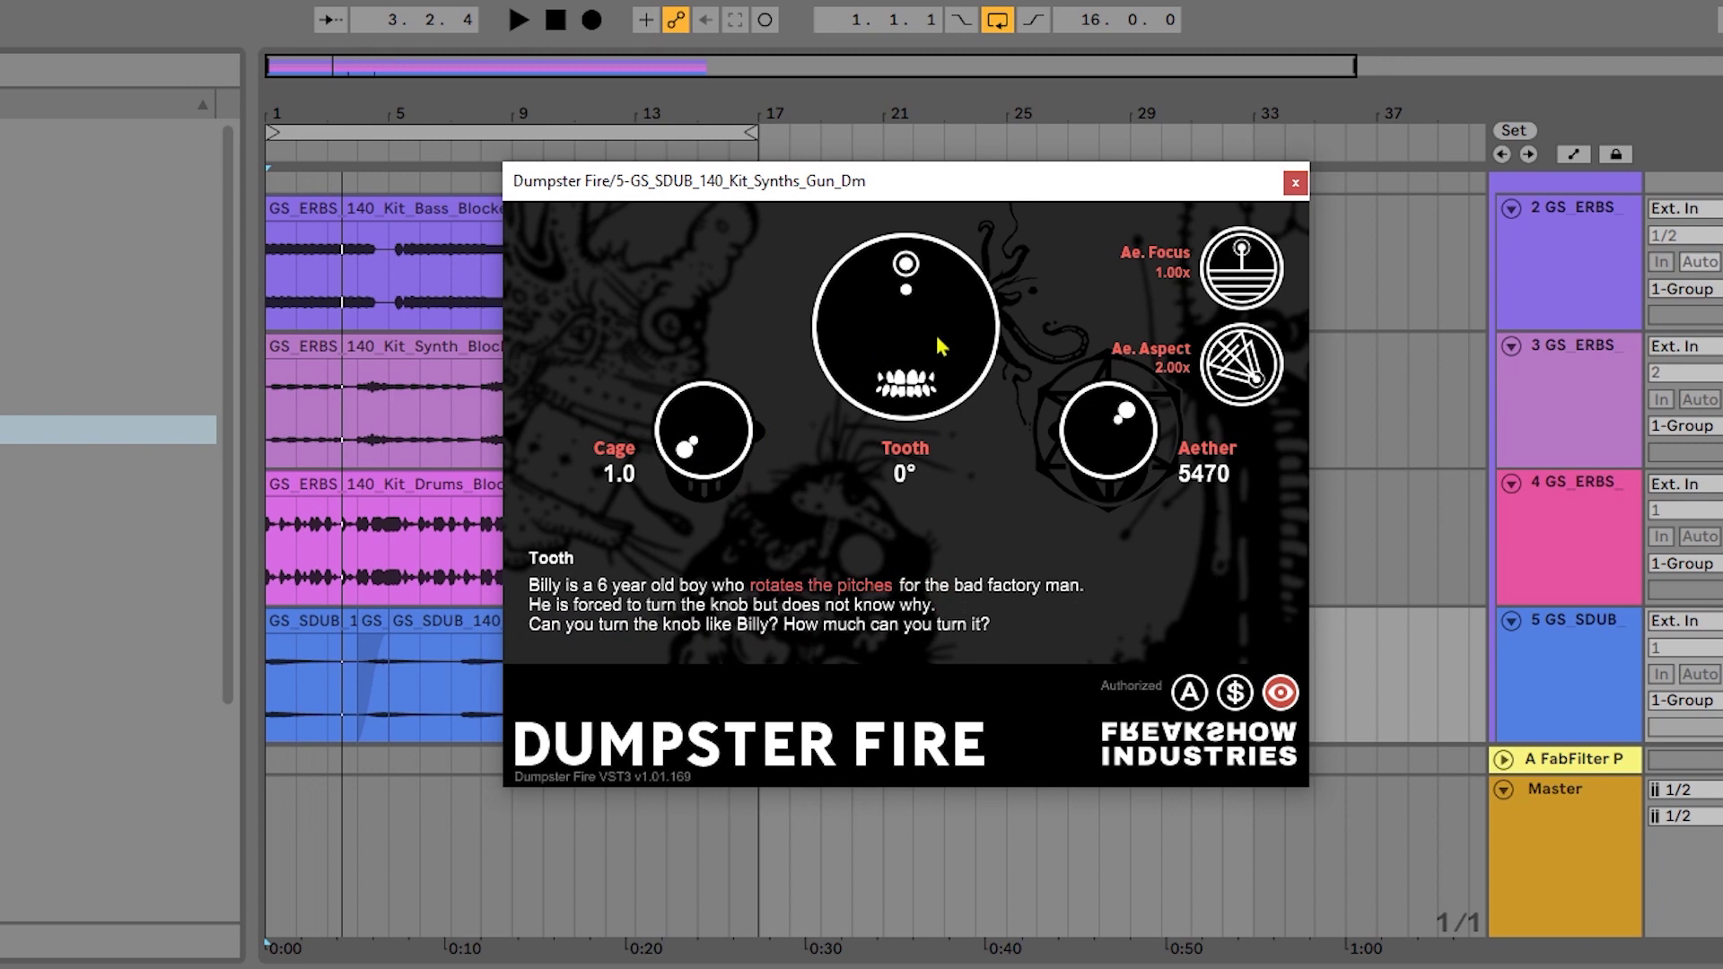
{"action": "mouse_move", "coordinate": [1261, 259]}
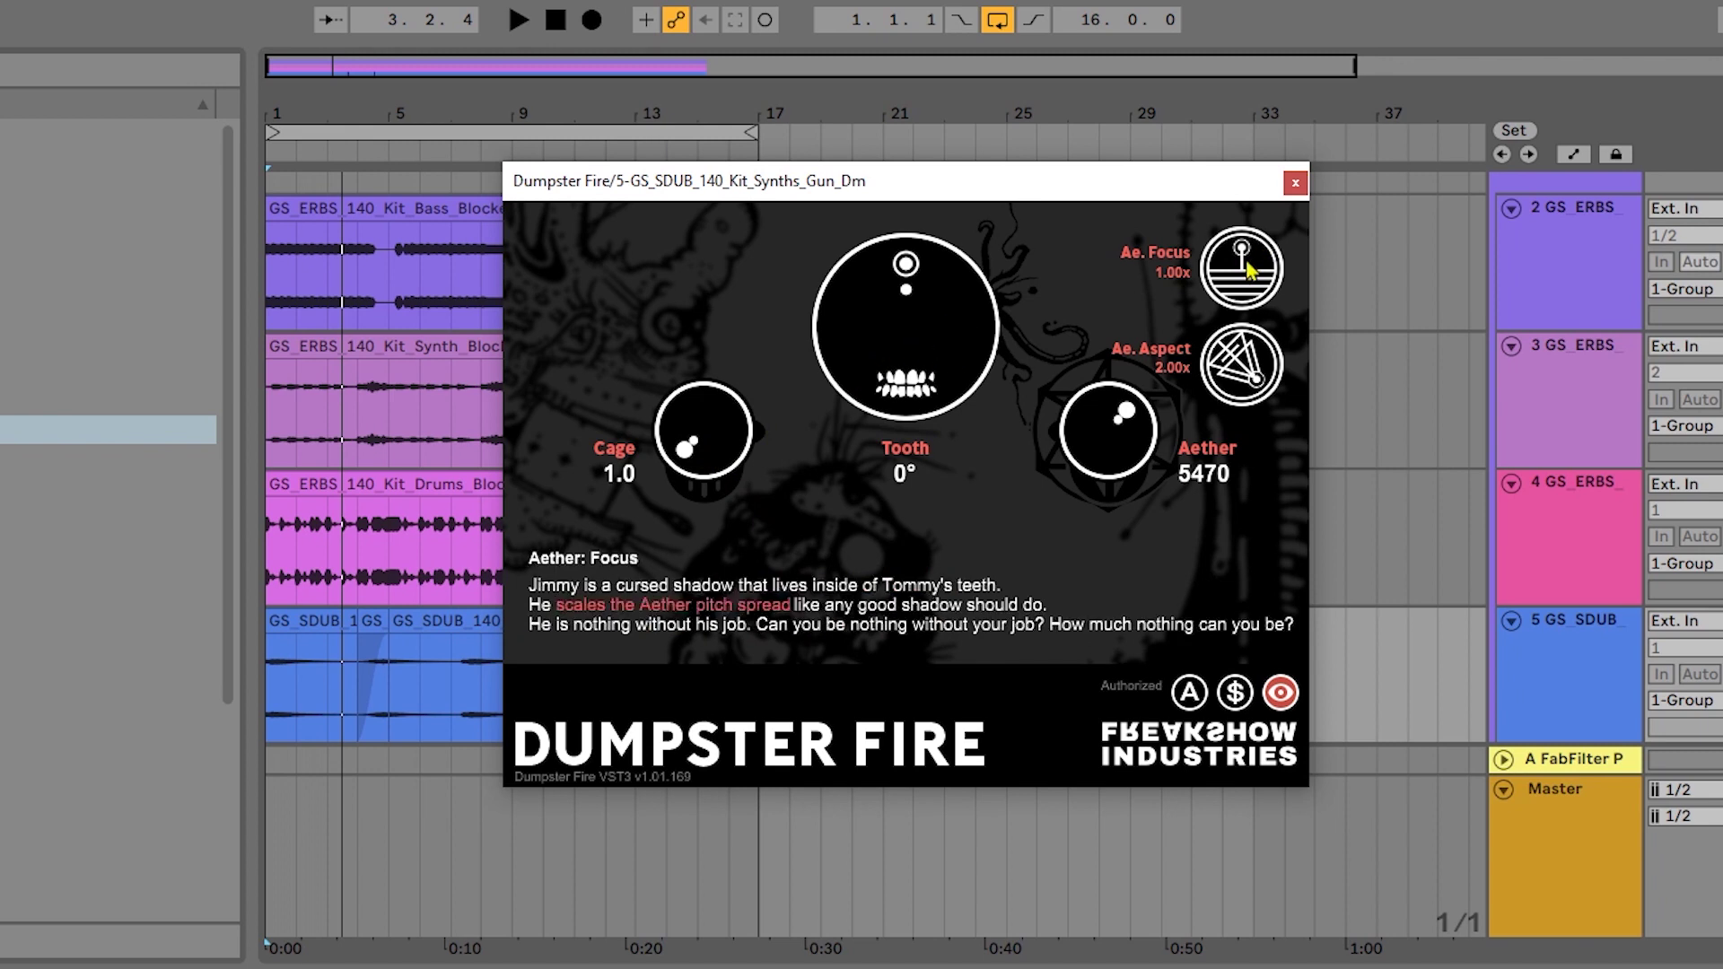
{"action": "mouse_move", "coordinate": [1252, 384]}
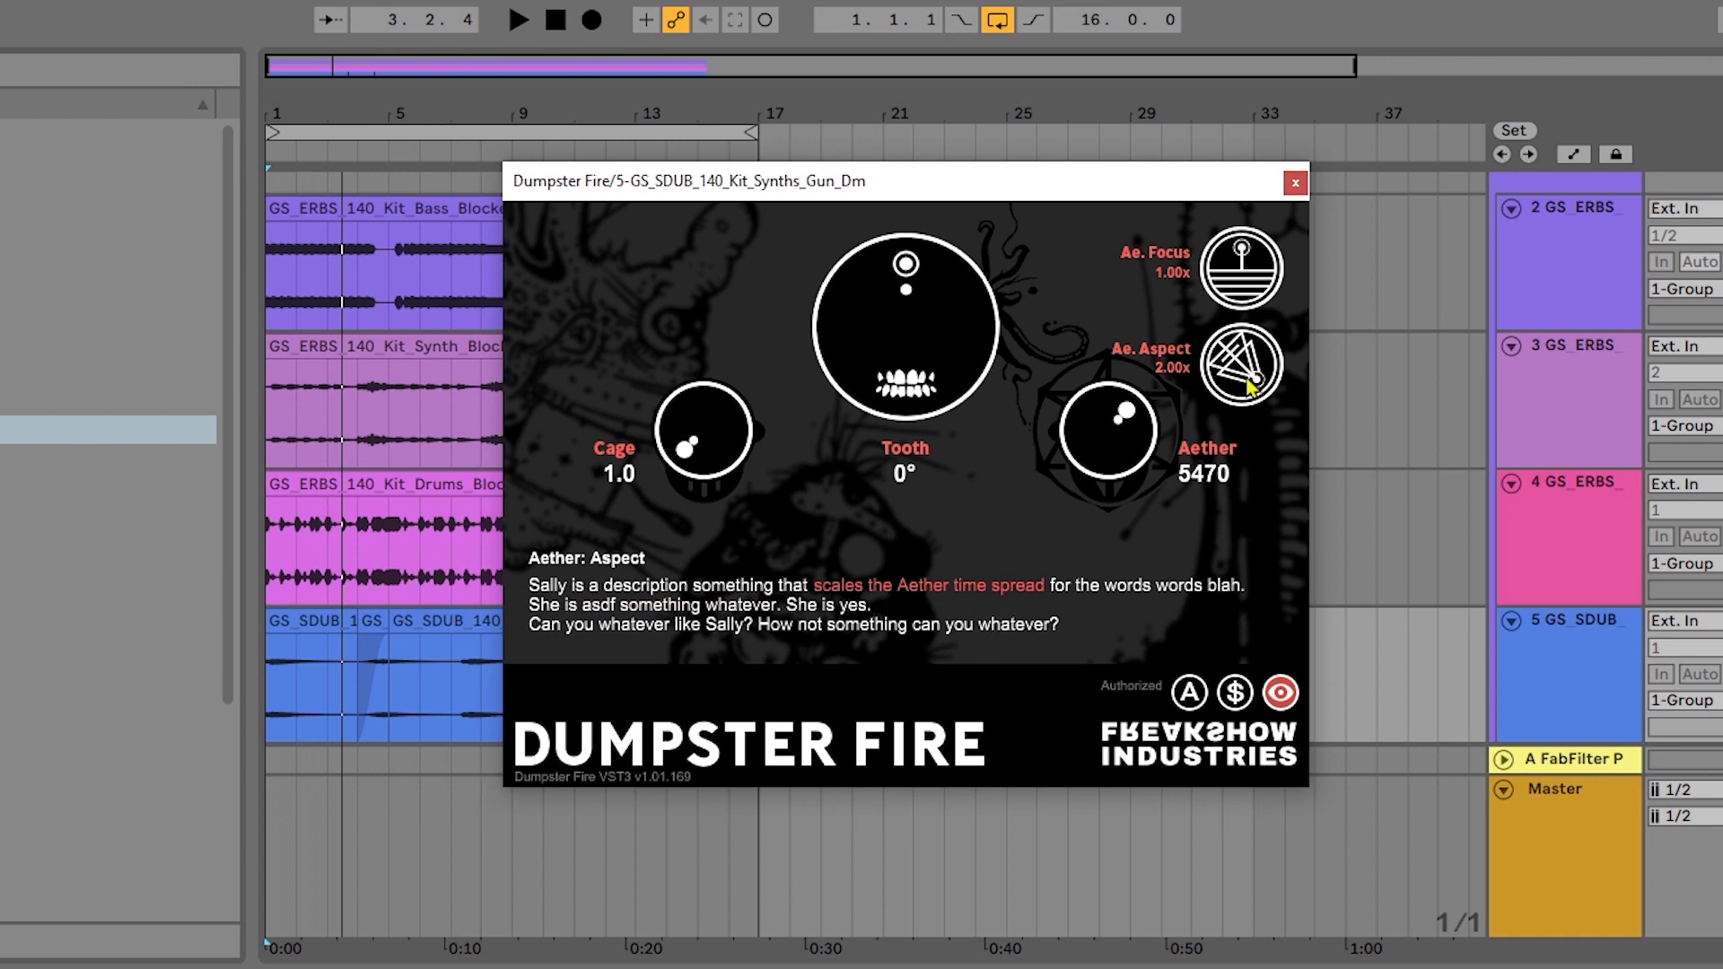
{"action": "mouse_move", "coordinate": [1168, 462]}
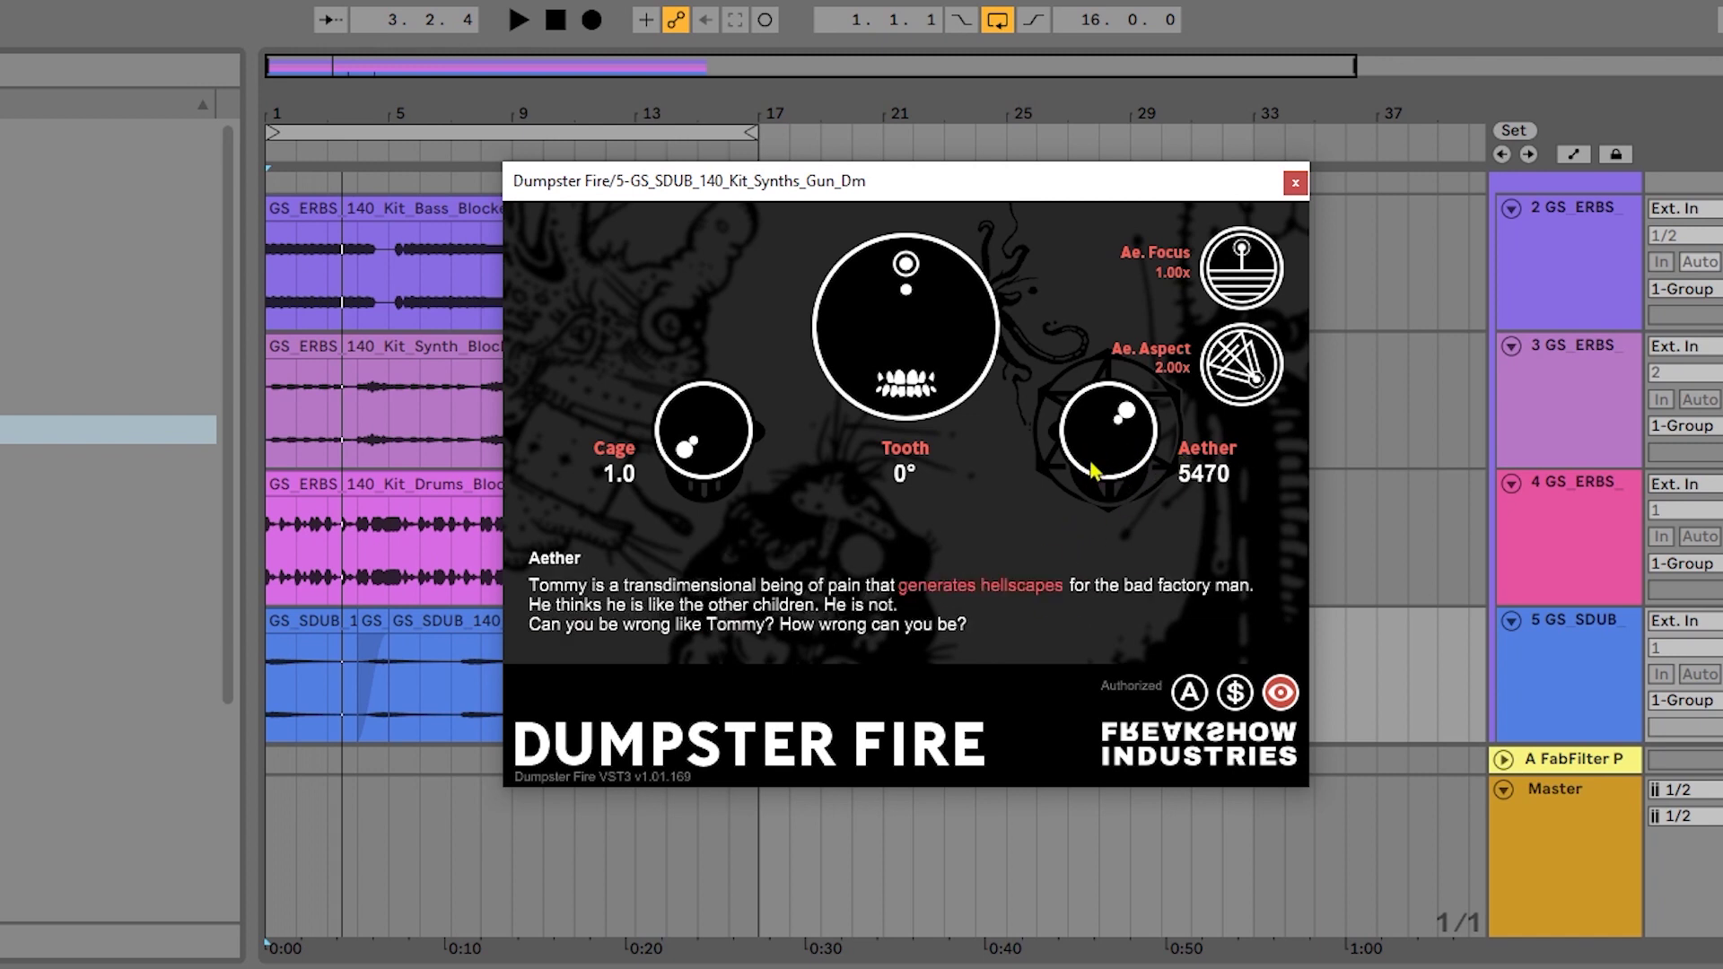
{"action": "left_click", "coordinate": [1280, 692]}
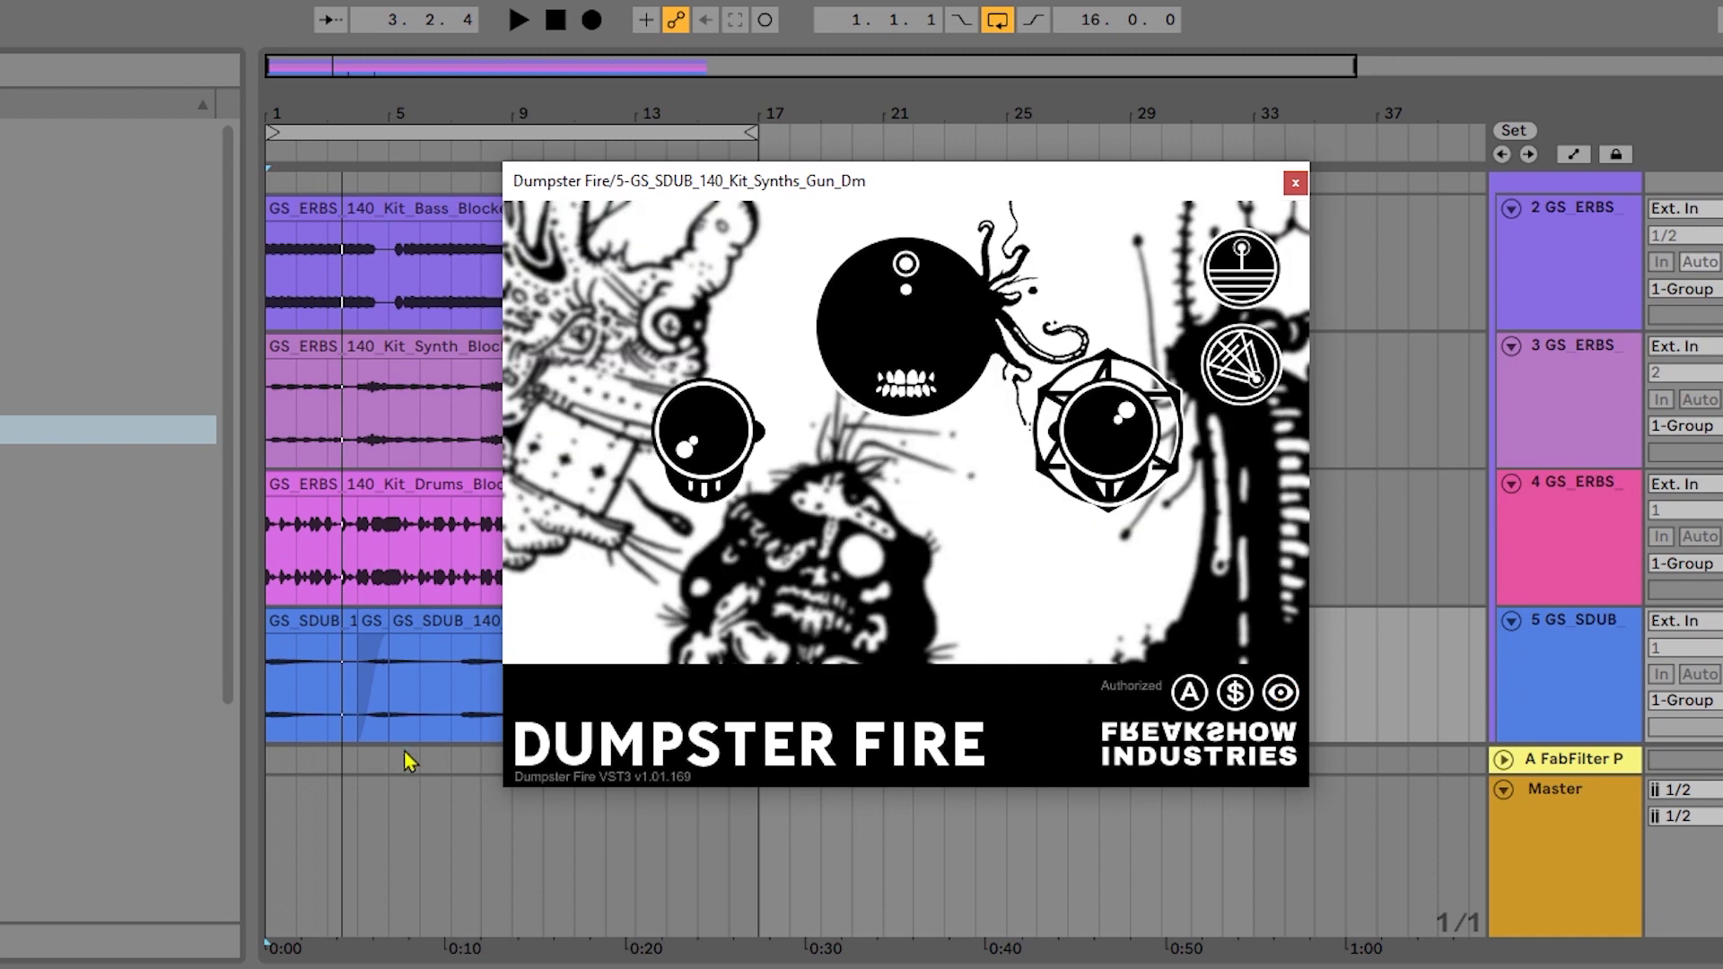
Step: Rotate Dumpster Fire's Tooth knob to two different pitch positions and audition the soloed synth clip at each
{"action": "left_click_drag", "start_coordinate": [872, 338], "coordinate": [849, 386]}
{"action": "left_click_drag", "start_coordinate": [875, 312], "coordinate": [873, 500]}
{"action": "key", "text": "space"}
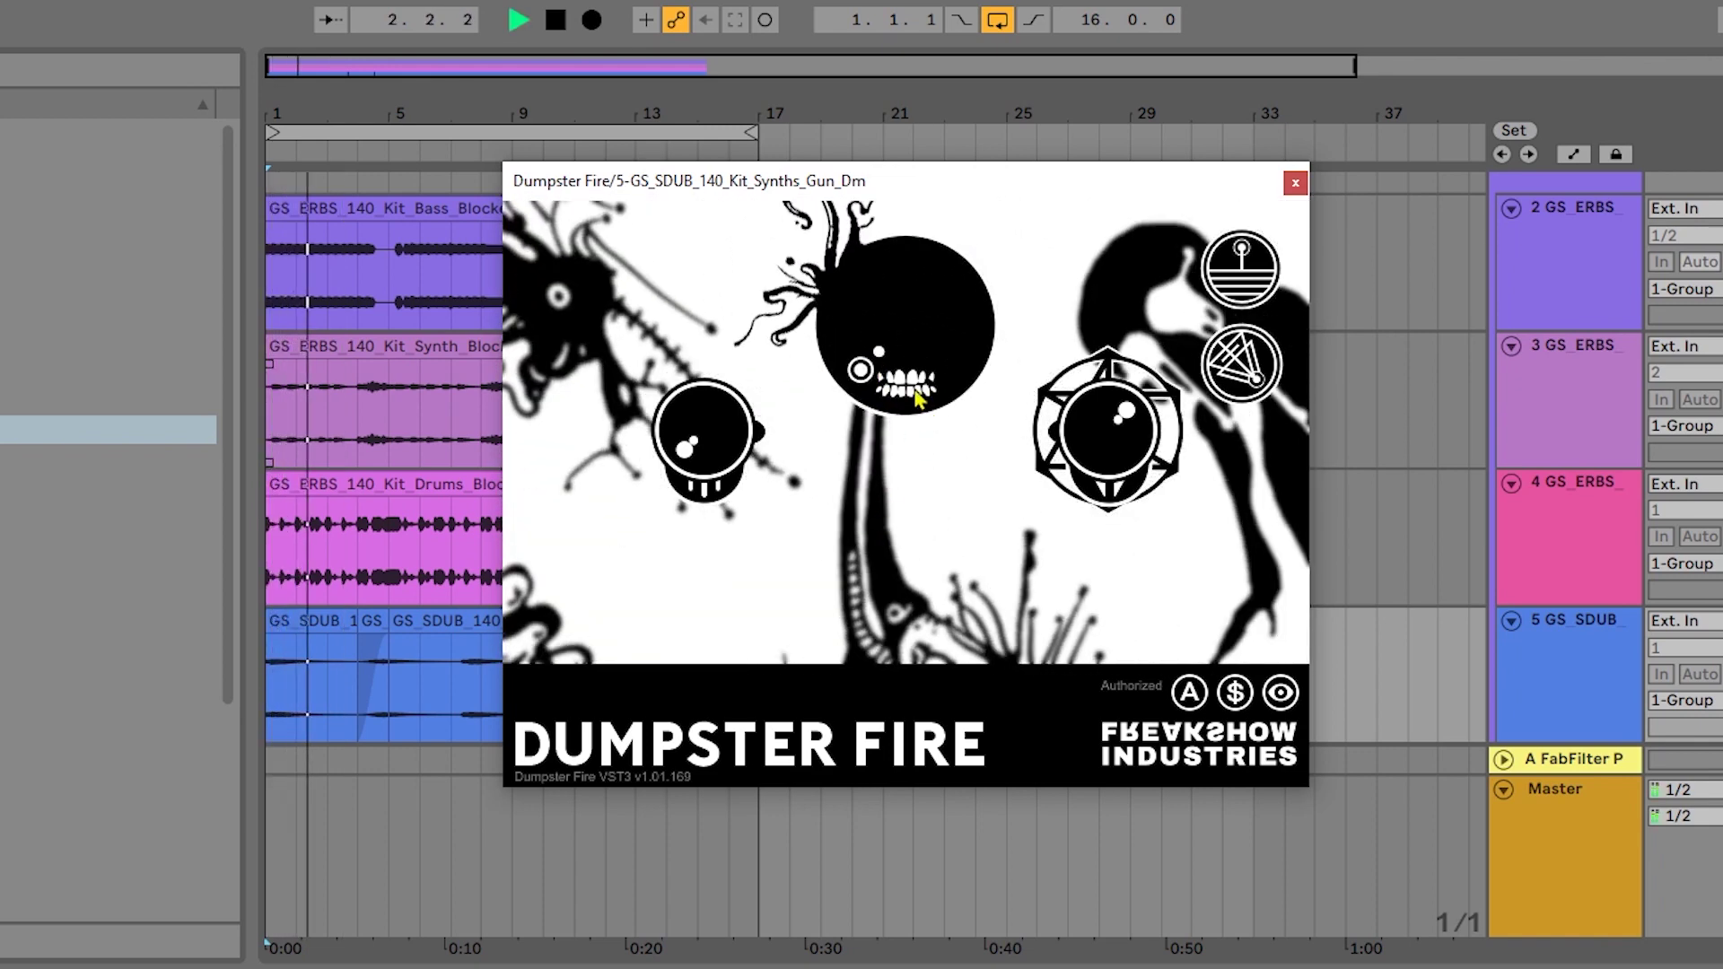
{"action": "key", "text": "space"}
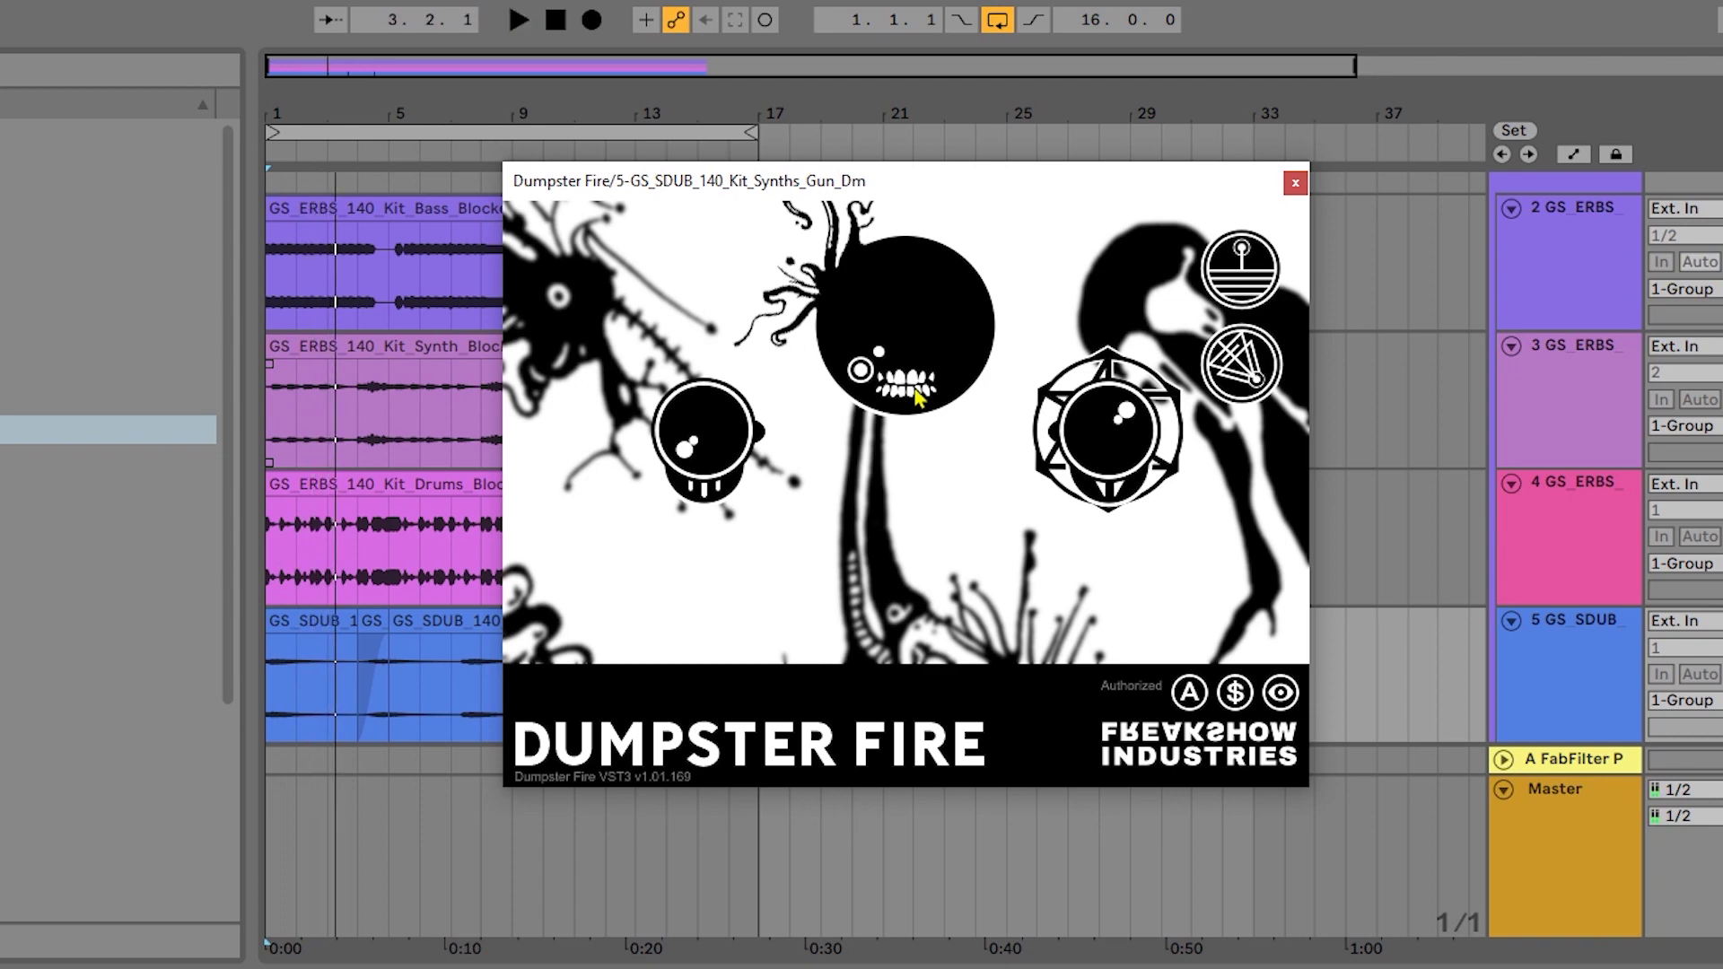
{"action": "left_click_drag", "start_coordinate": [908, 312], "coordinate": [920, 303]}
{"action": "key", "text": "space"}
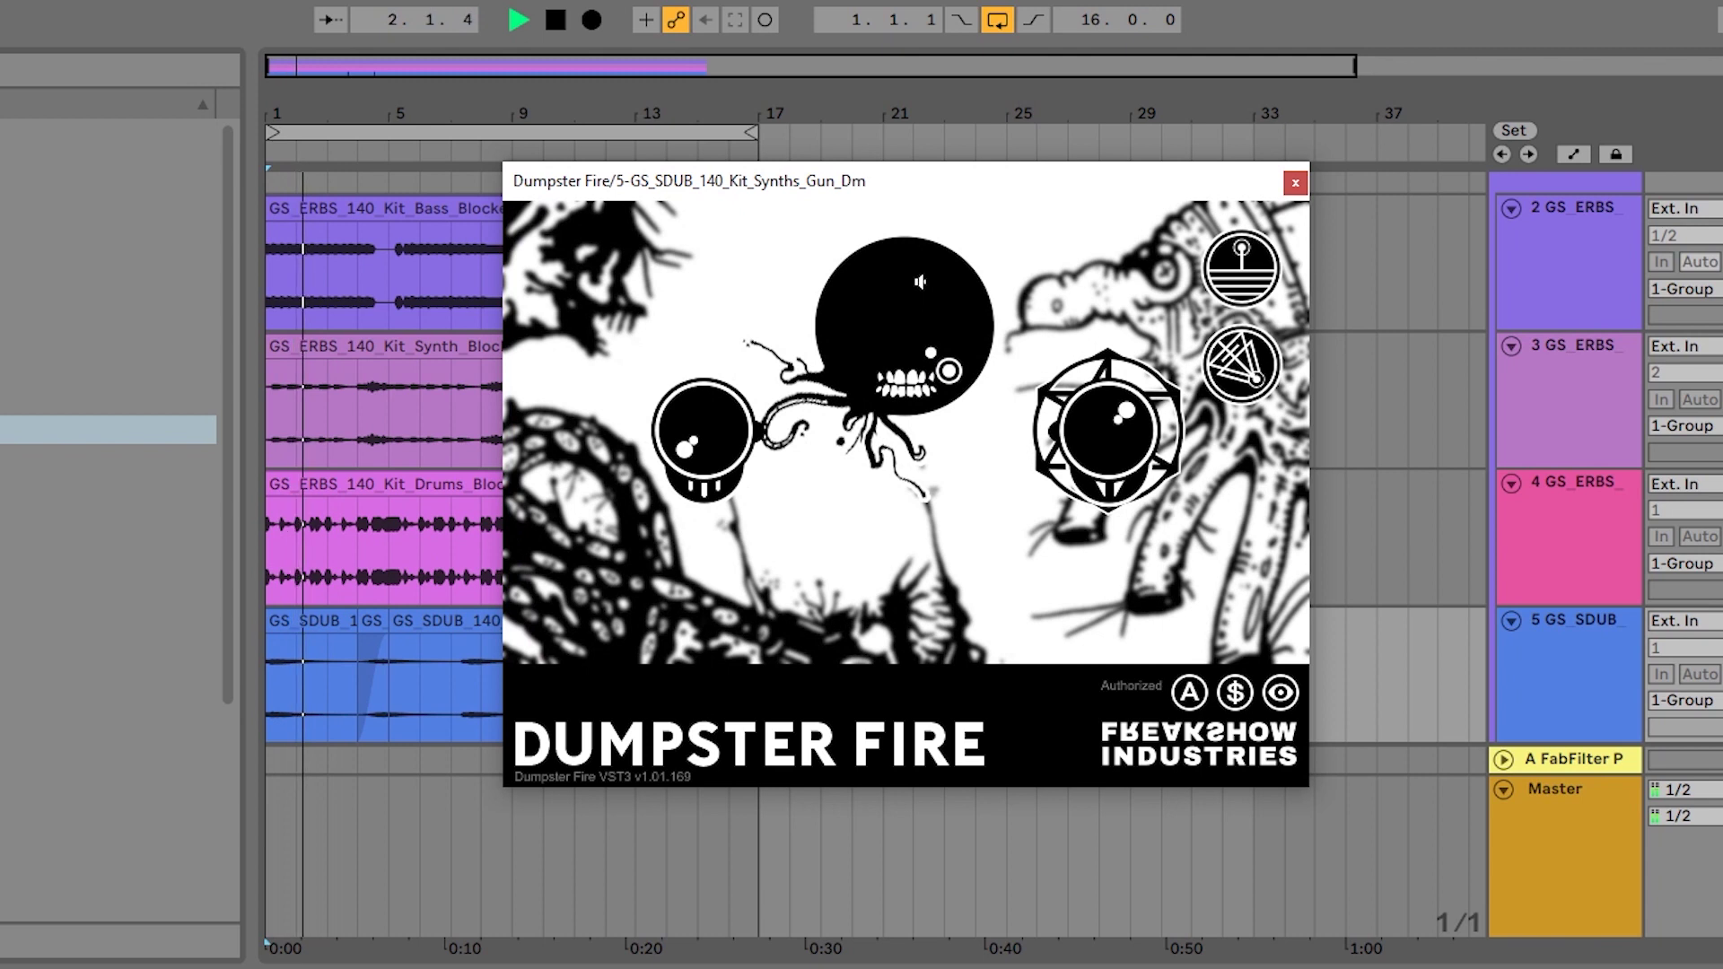
{"action": "key", "text": "space"}
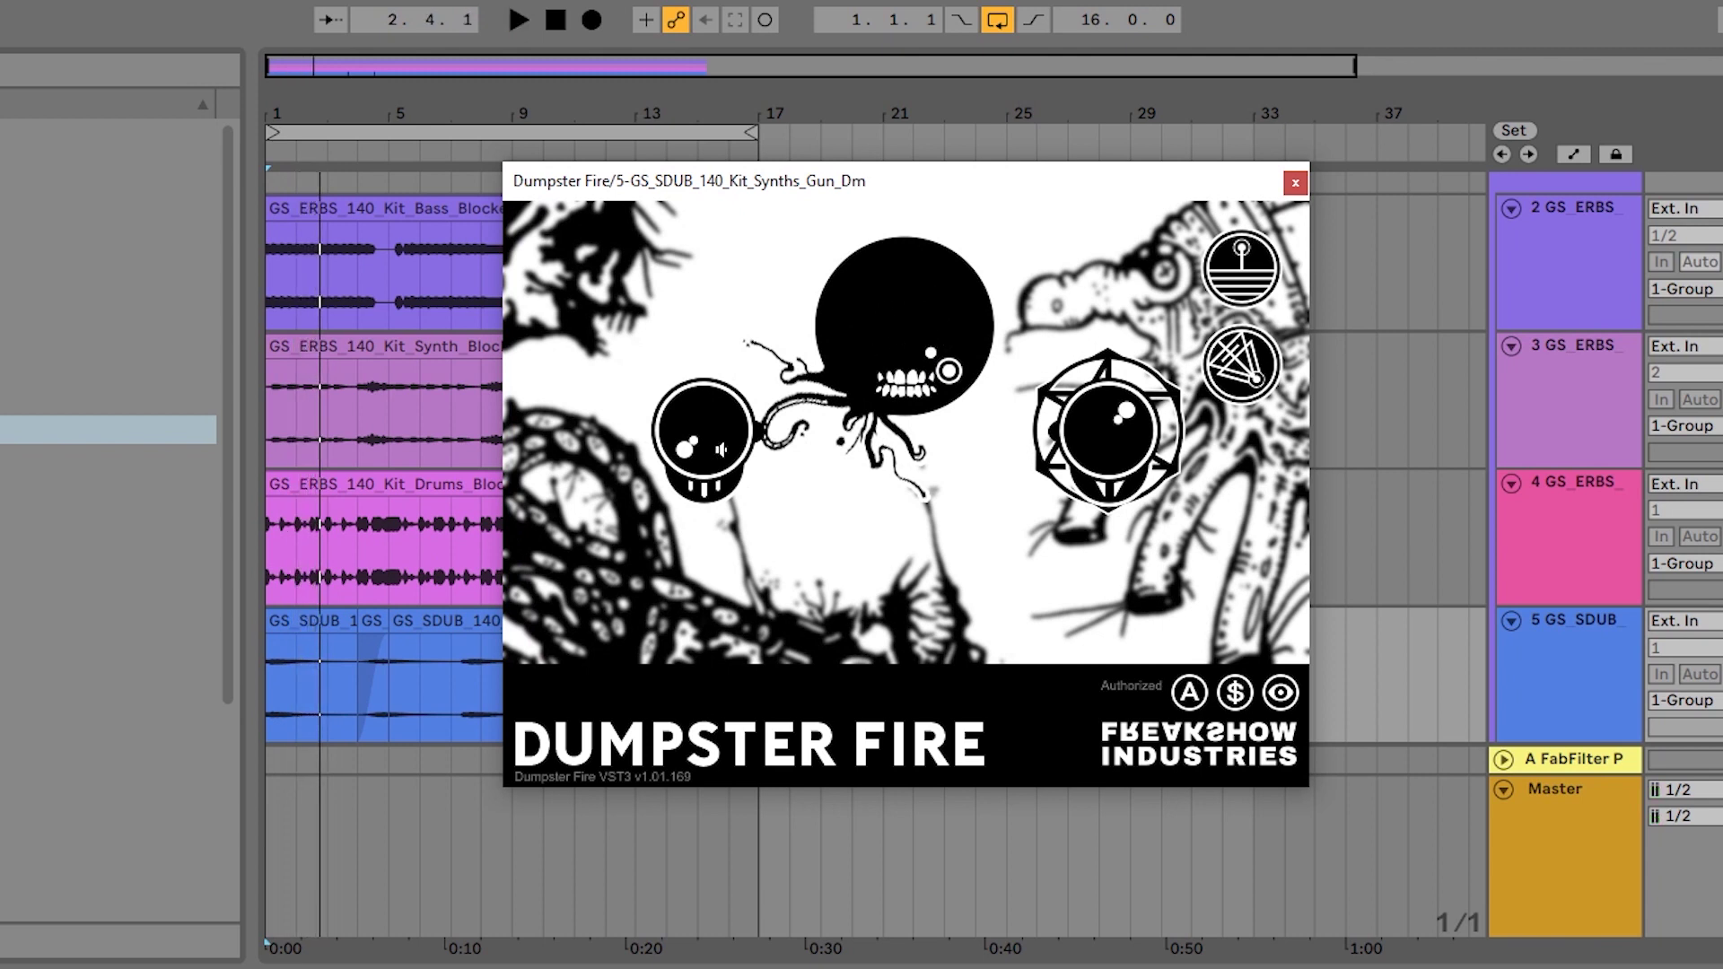
Step: Audition the synth clip with the Cage knob raised for more bands, both before and after rotating Tooth back to its previous pitch position
{"action": "key", "text": "space"}
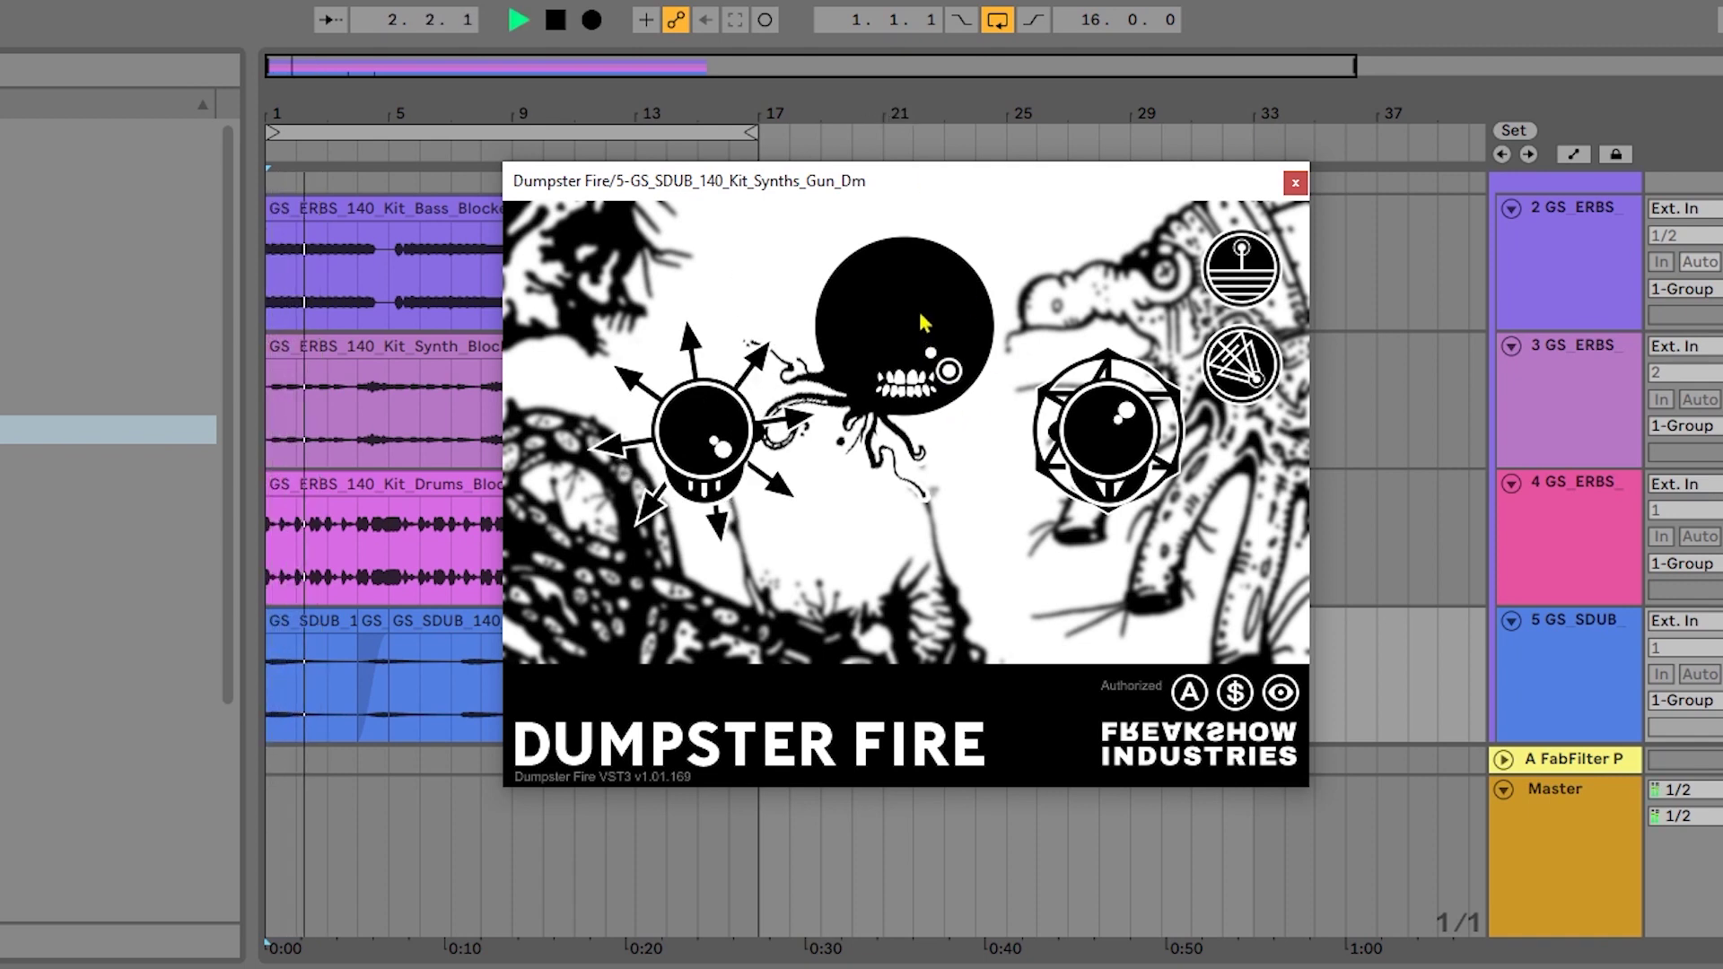
{"action": "key", "text": "space"}
{"action": "left_click_drag", "start_coordinate": [917, 304], "coordinate": [911, 734]}
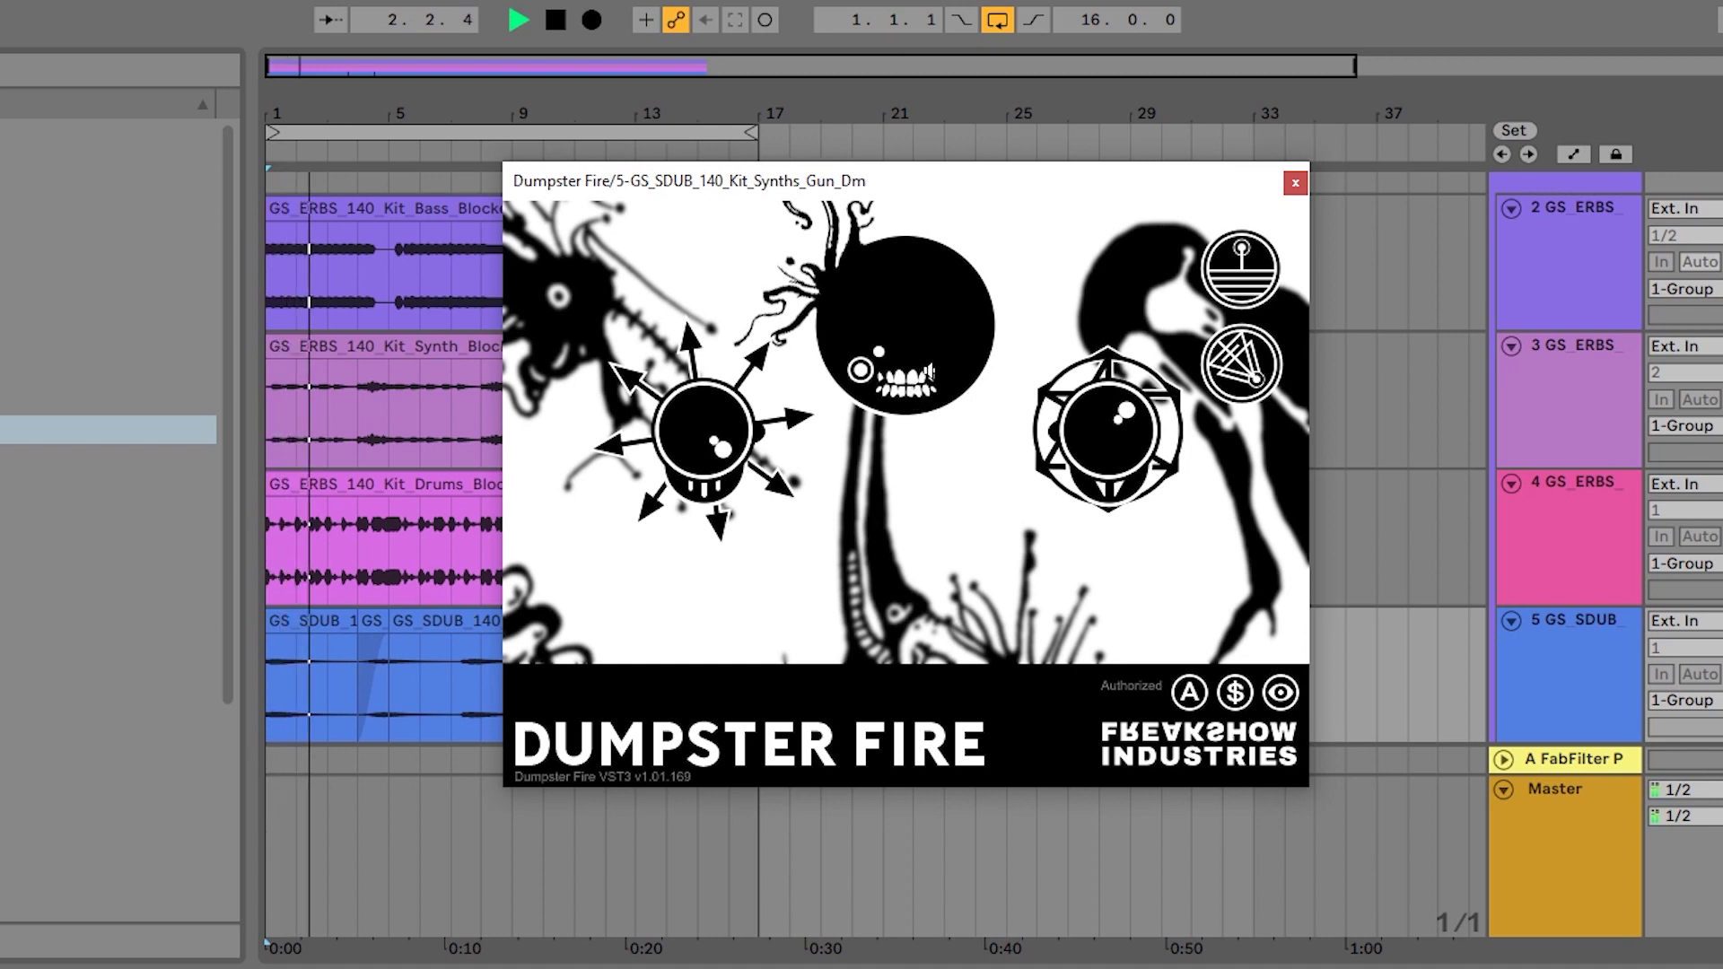
{"action": "key", "text": "space"}
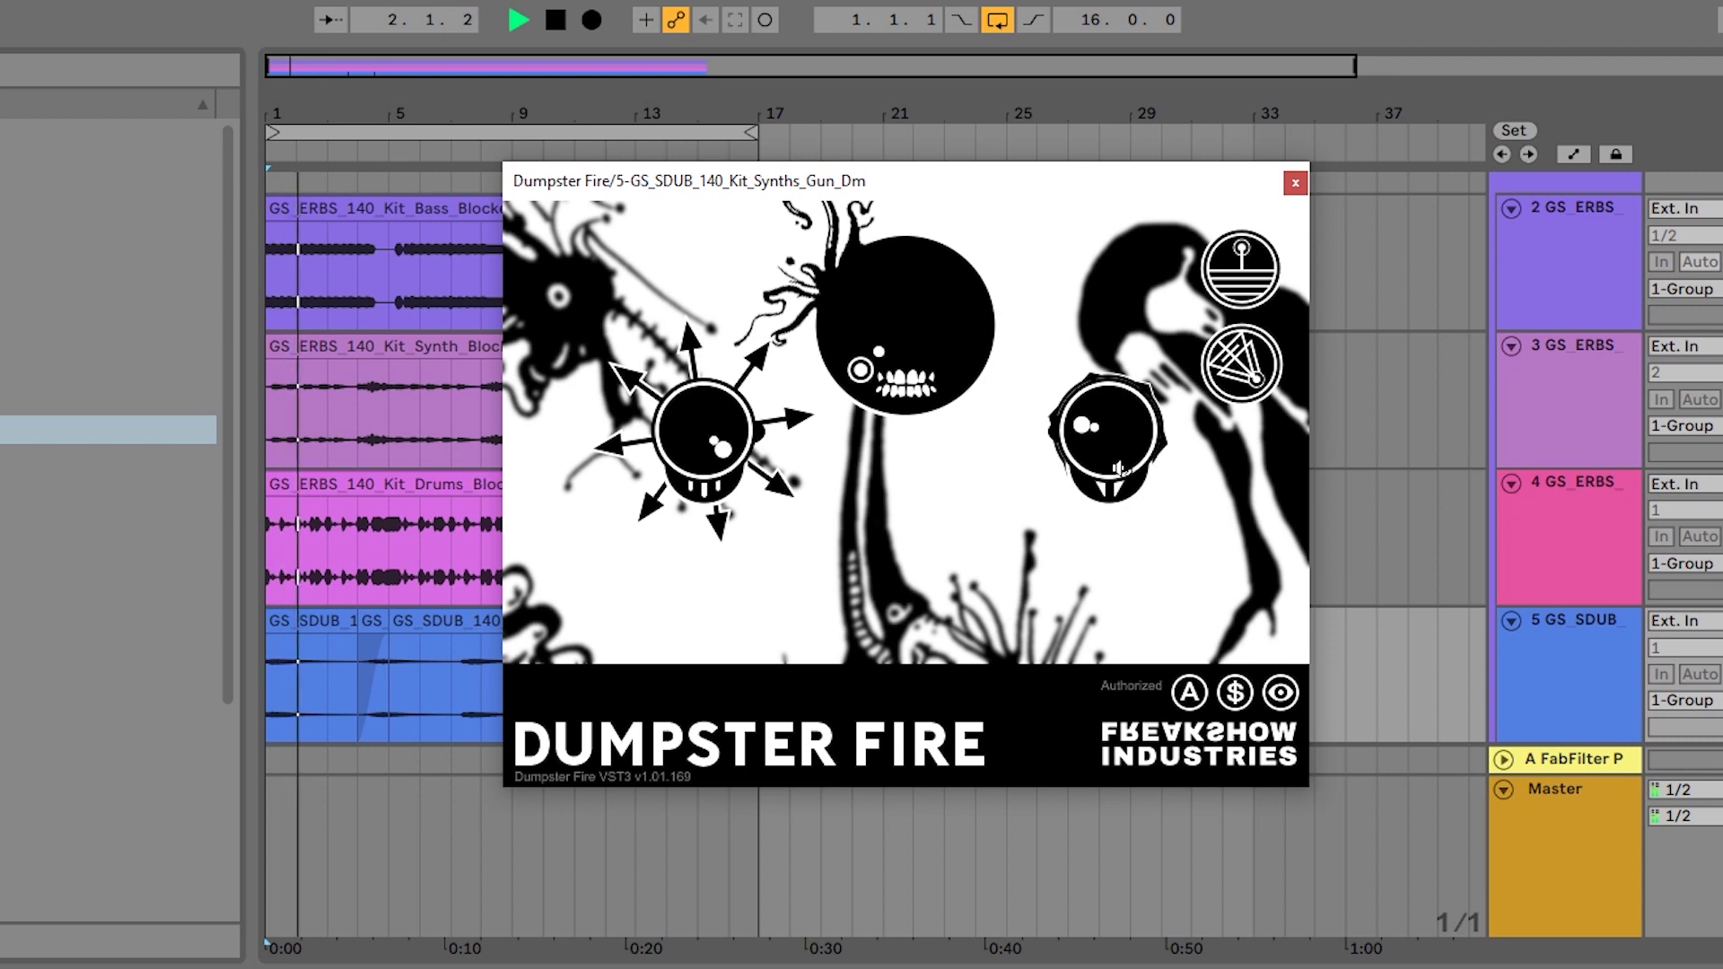
Step: Turn Aether up and audition the synth clip with different Ae. Aspect settings
{"action": "left_click_drag", "start_coordinate": [1119, 468], "coordinate": [1181, 150]}
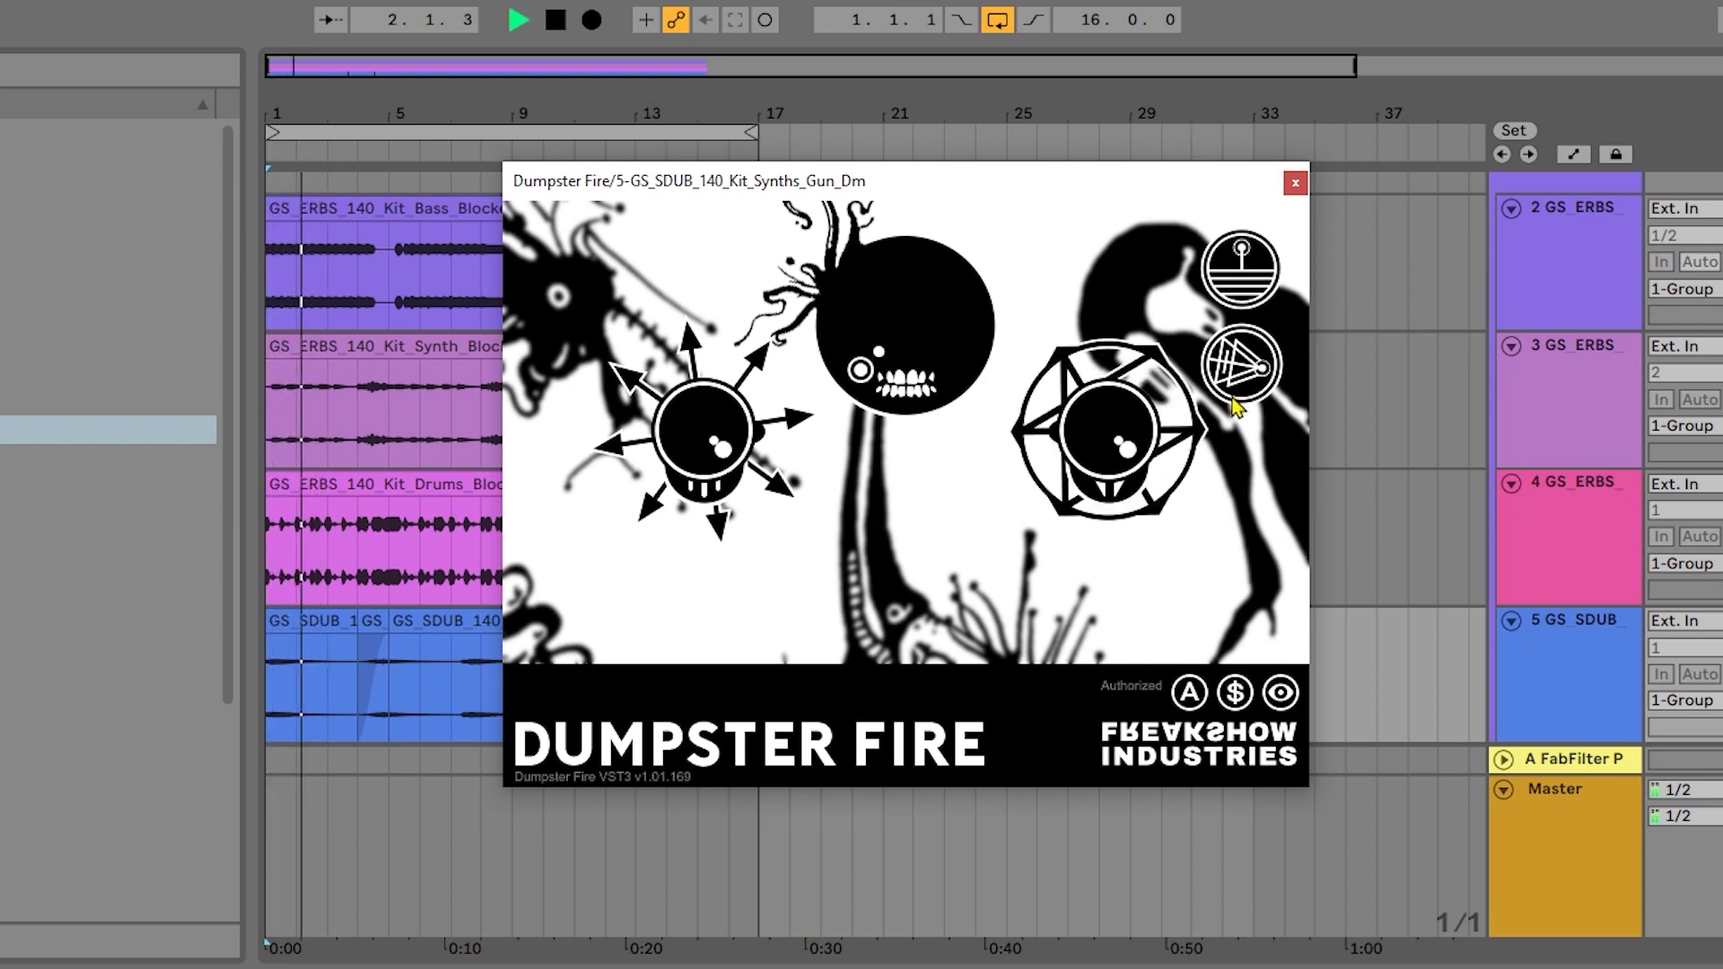
{"action": "key", "text": "space"}
{"action": "key", "text": "space"}
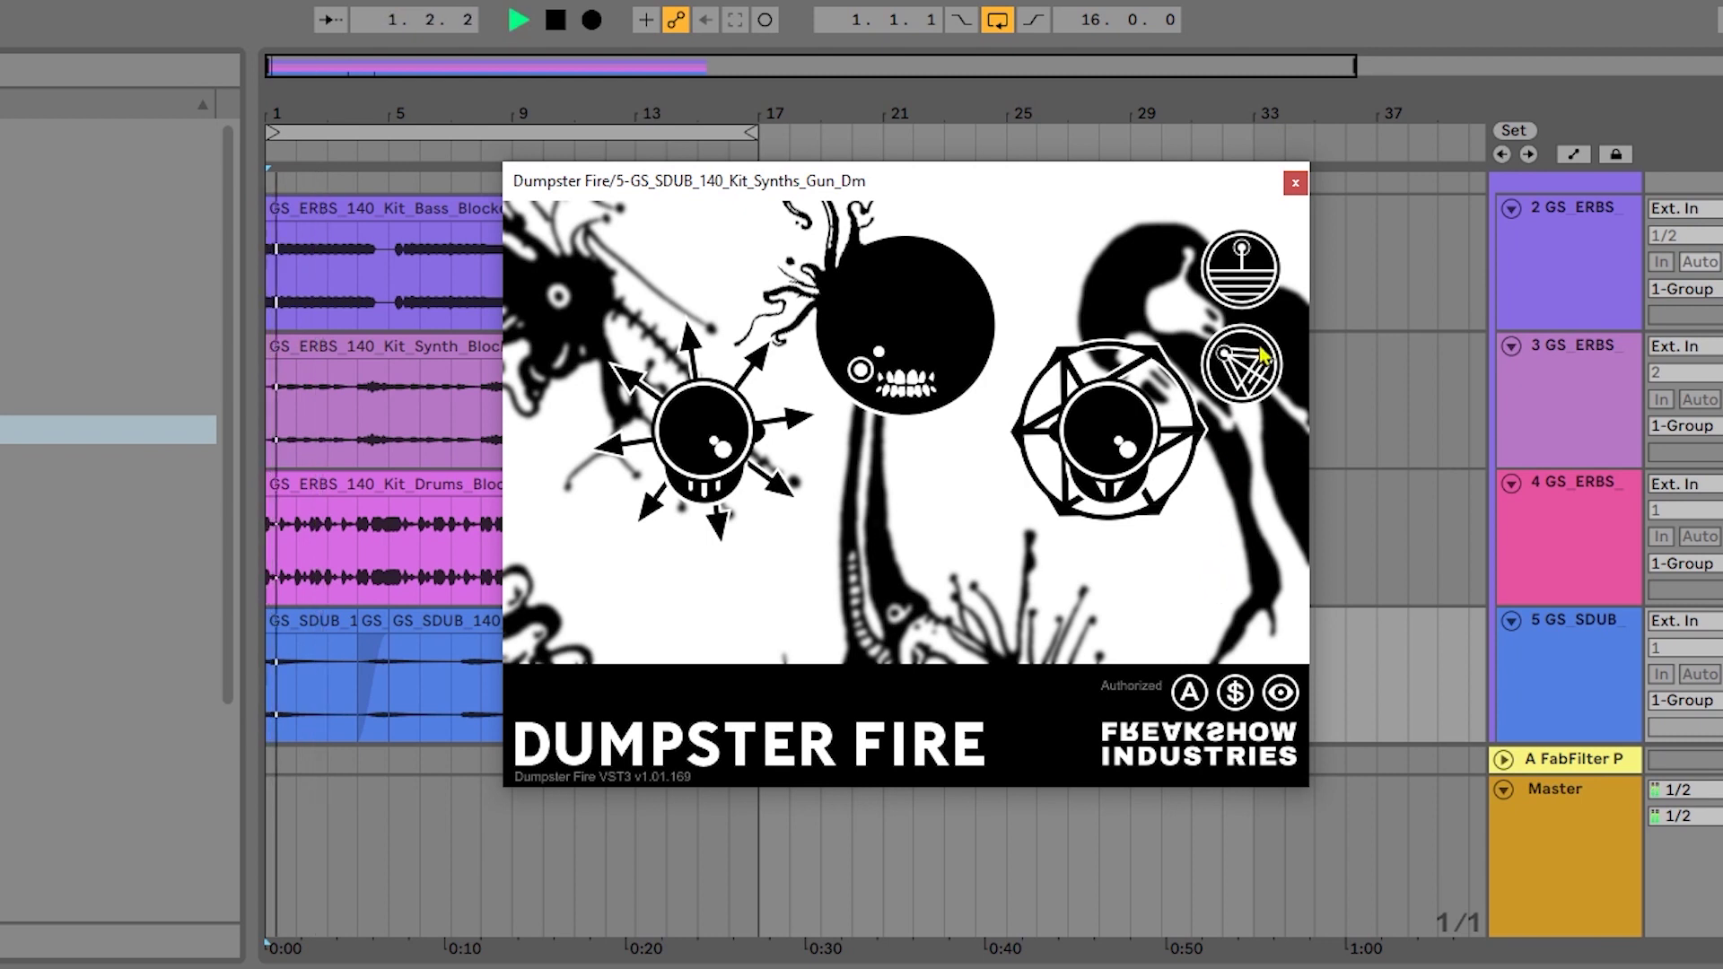
{"action": "key", "text": "space"}
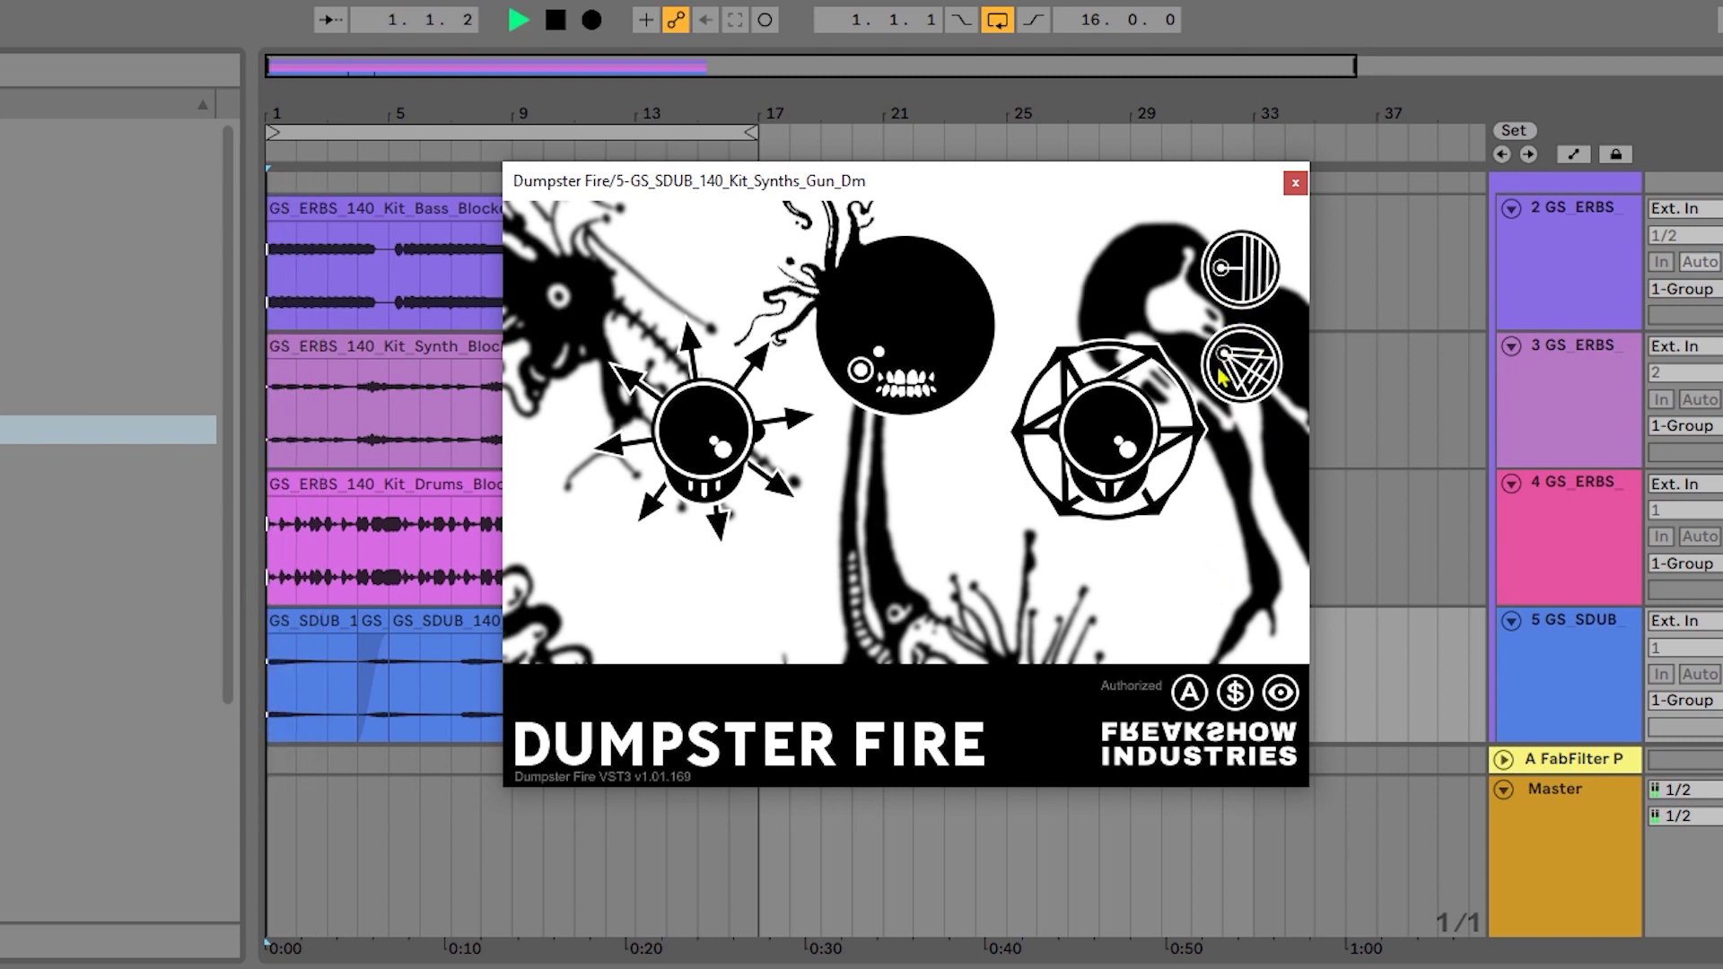
Step: Rotate Ae. Focus through several positions, vary Ae. Aspect, and audition the clip after each change before stopping playback
{"action": "left_click", "coordinate": [1241, 289]}
{"action": "key", "text": "space"}
{"action": "key", "text": "space"}
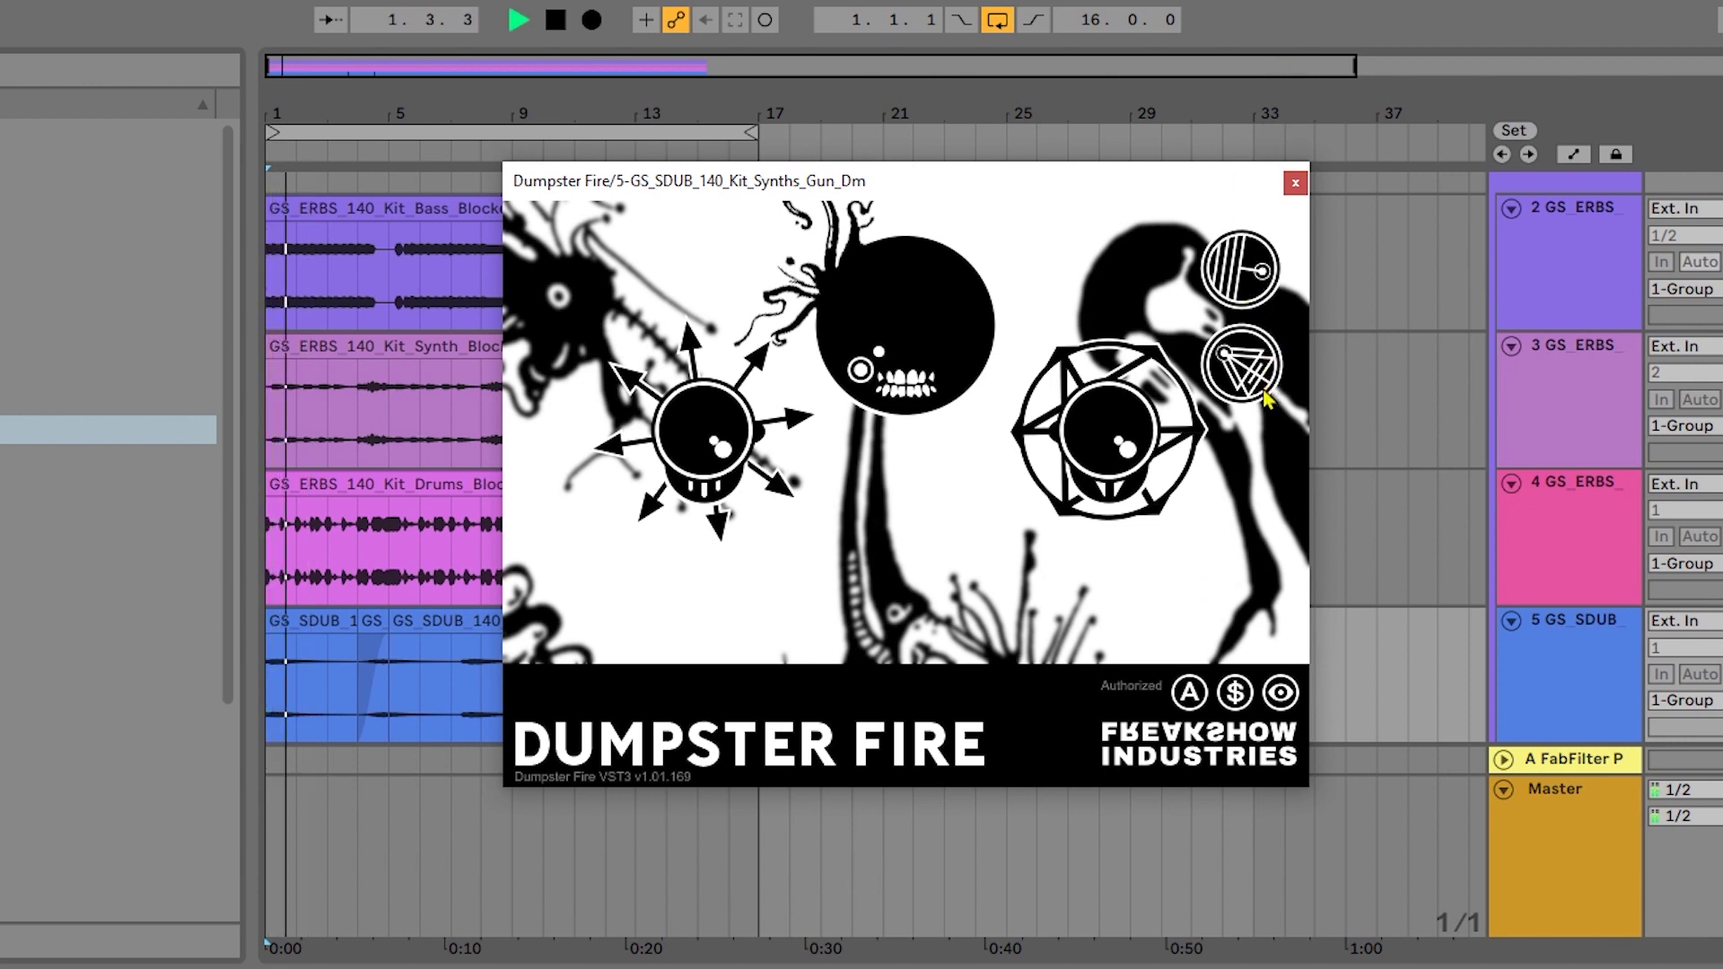
{"action": "key", "text": "space"}
{"action": "key", "text": "space"}
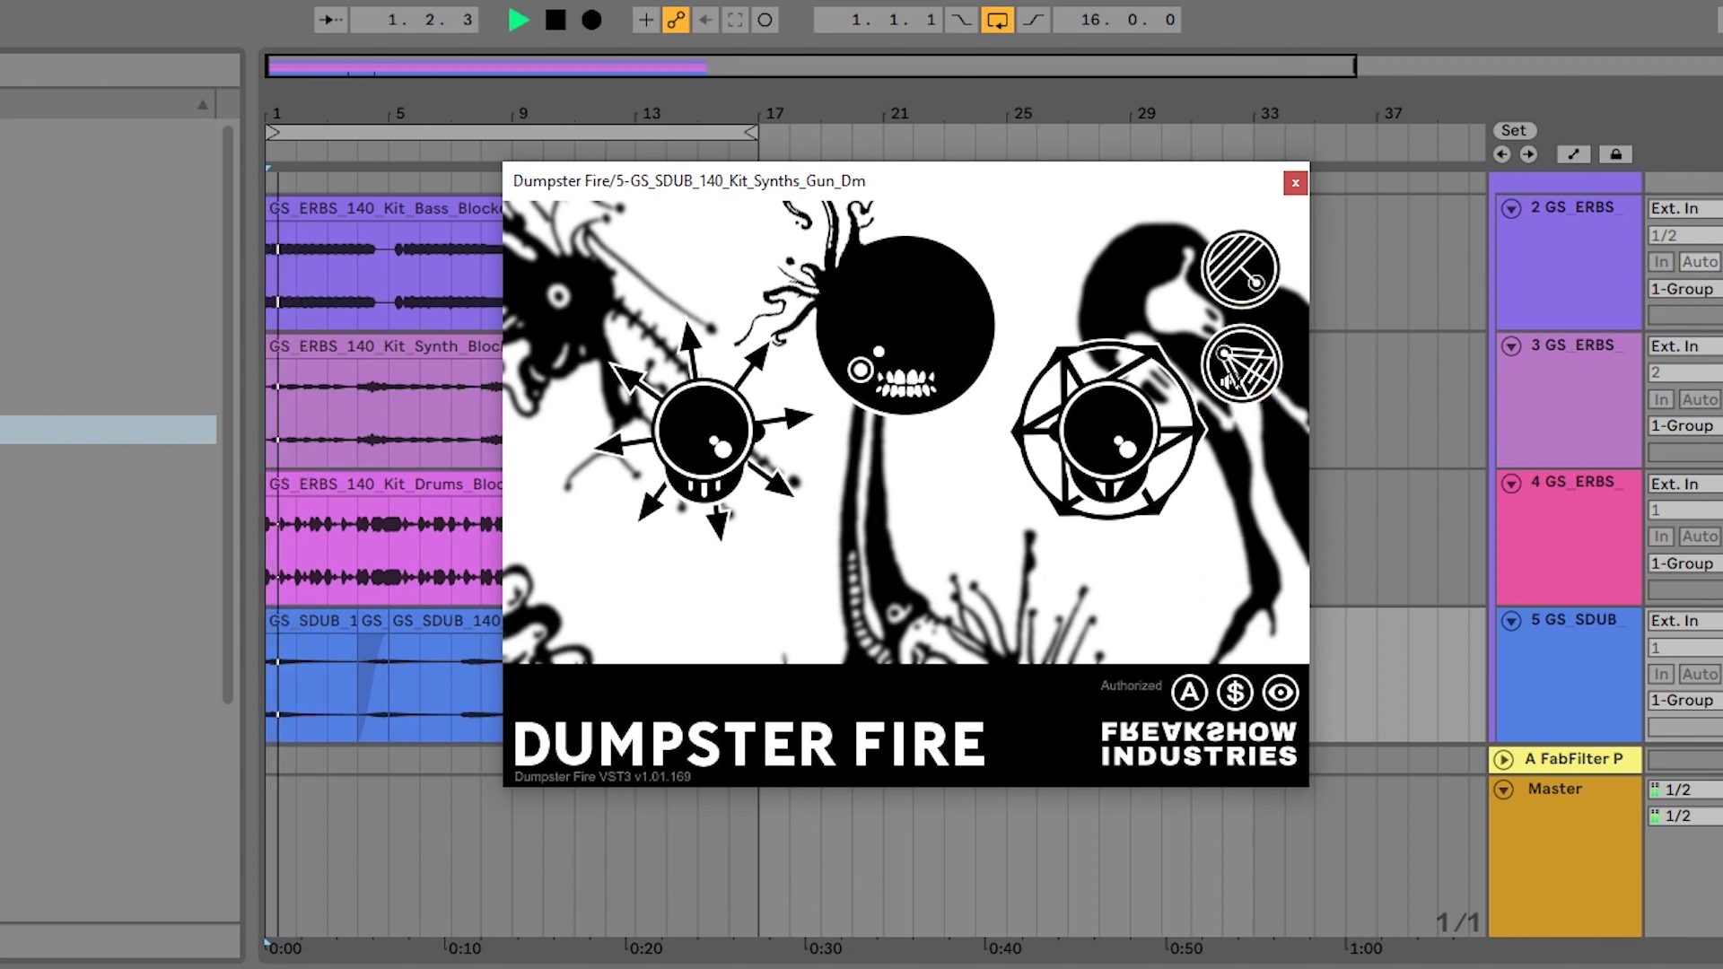
{"action": "key", "text": "space"}
{"action": "key", "text": "space"}
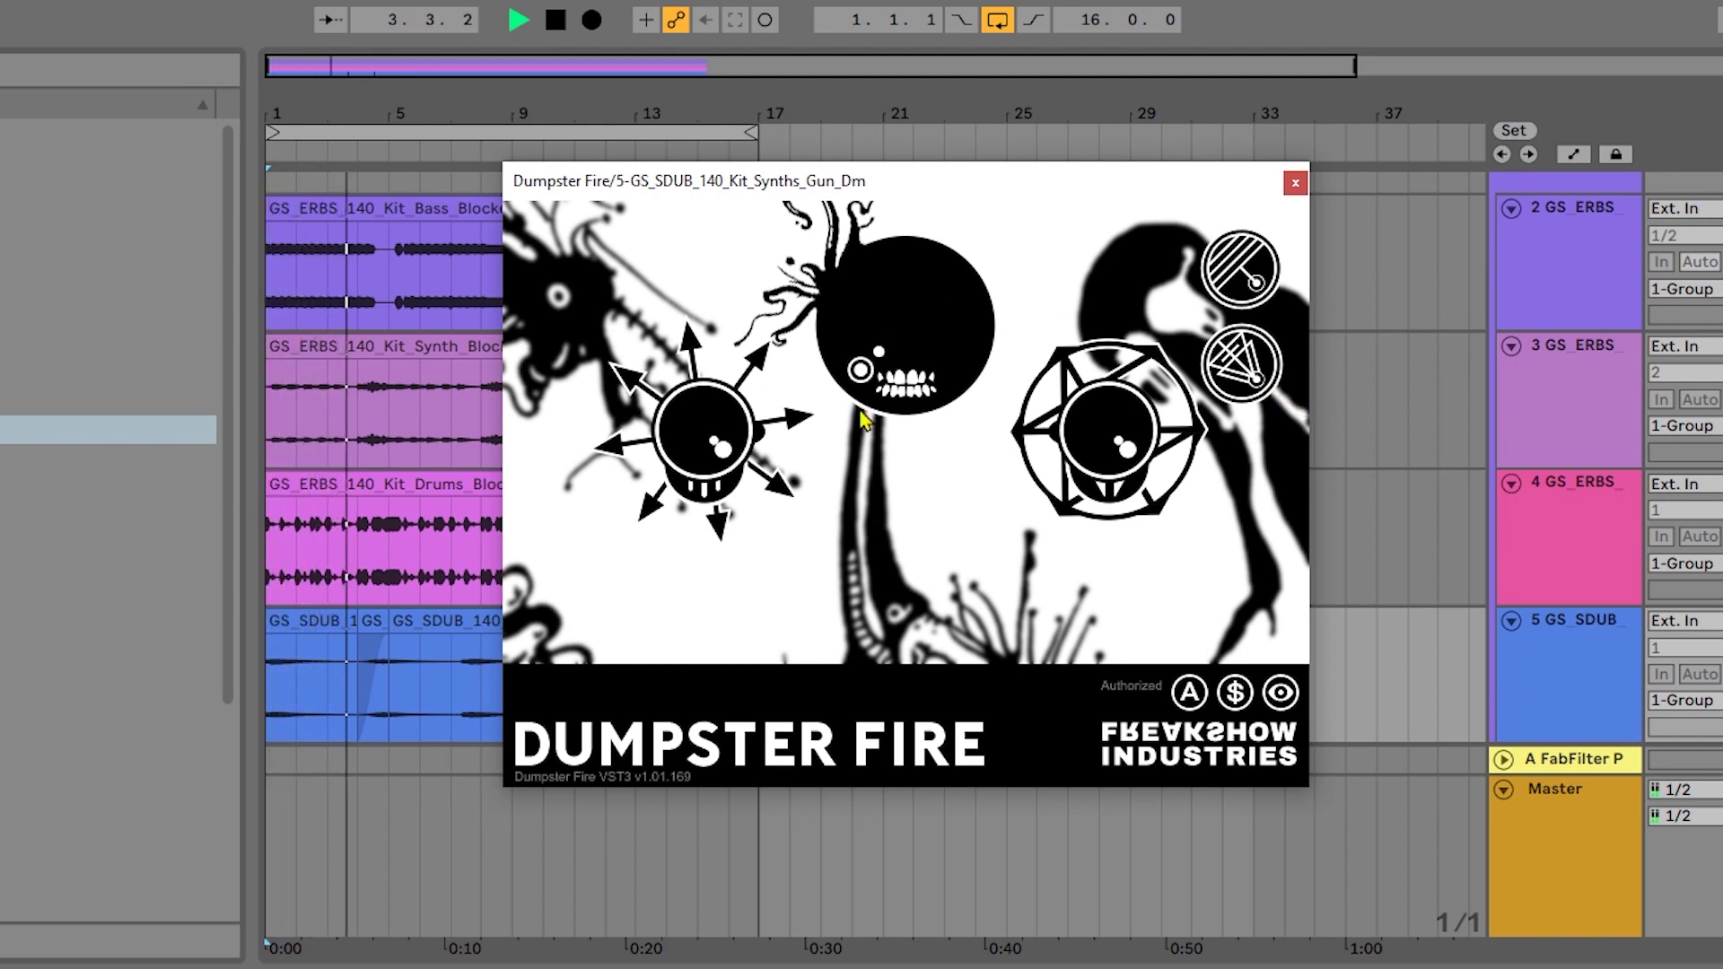
{"action": "key", "text": "space"}
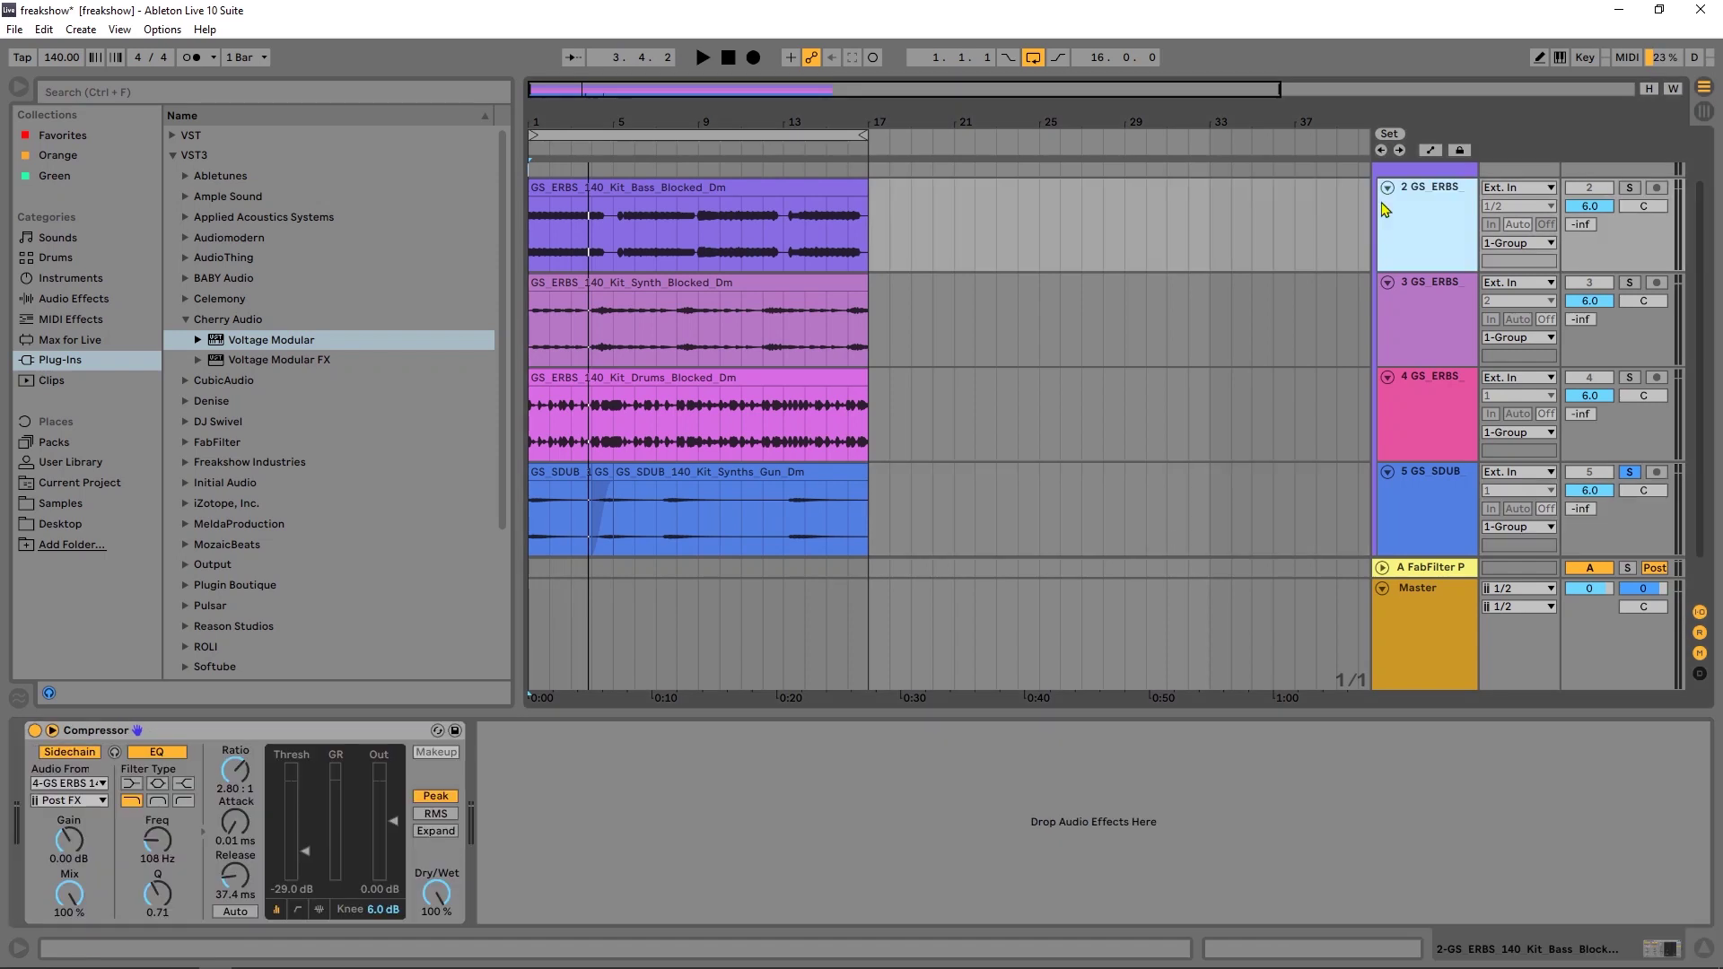
Step: Select the GS_ERBS synth track, close its Backmask window, and solo and play the track
{"action": "key", "text": "Down"}
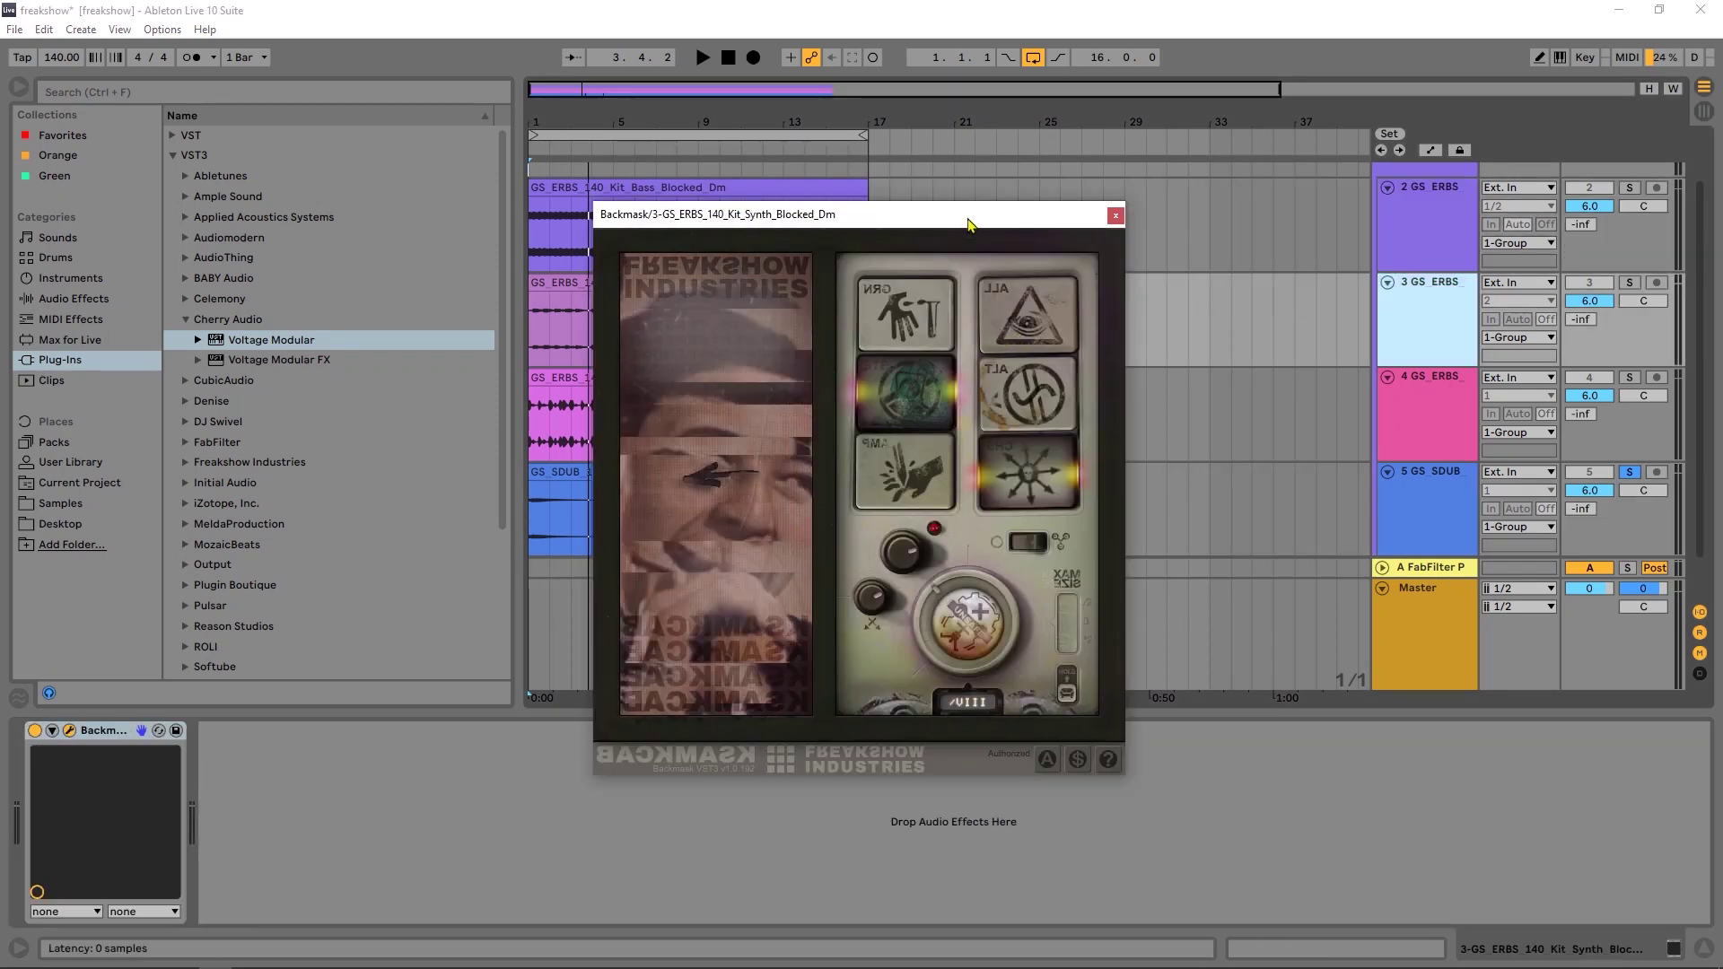
{"action": "left_click", "coordinate": [1115, 216]}
{"action": "left_click", "coordinate": [1629, 283]}
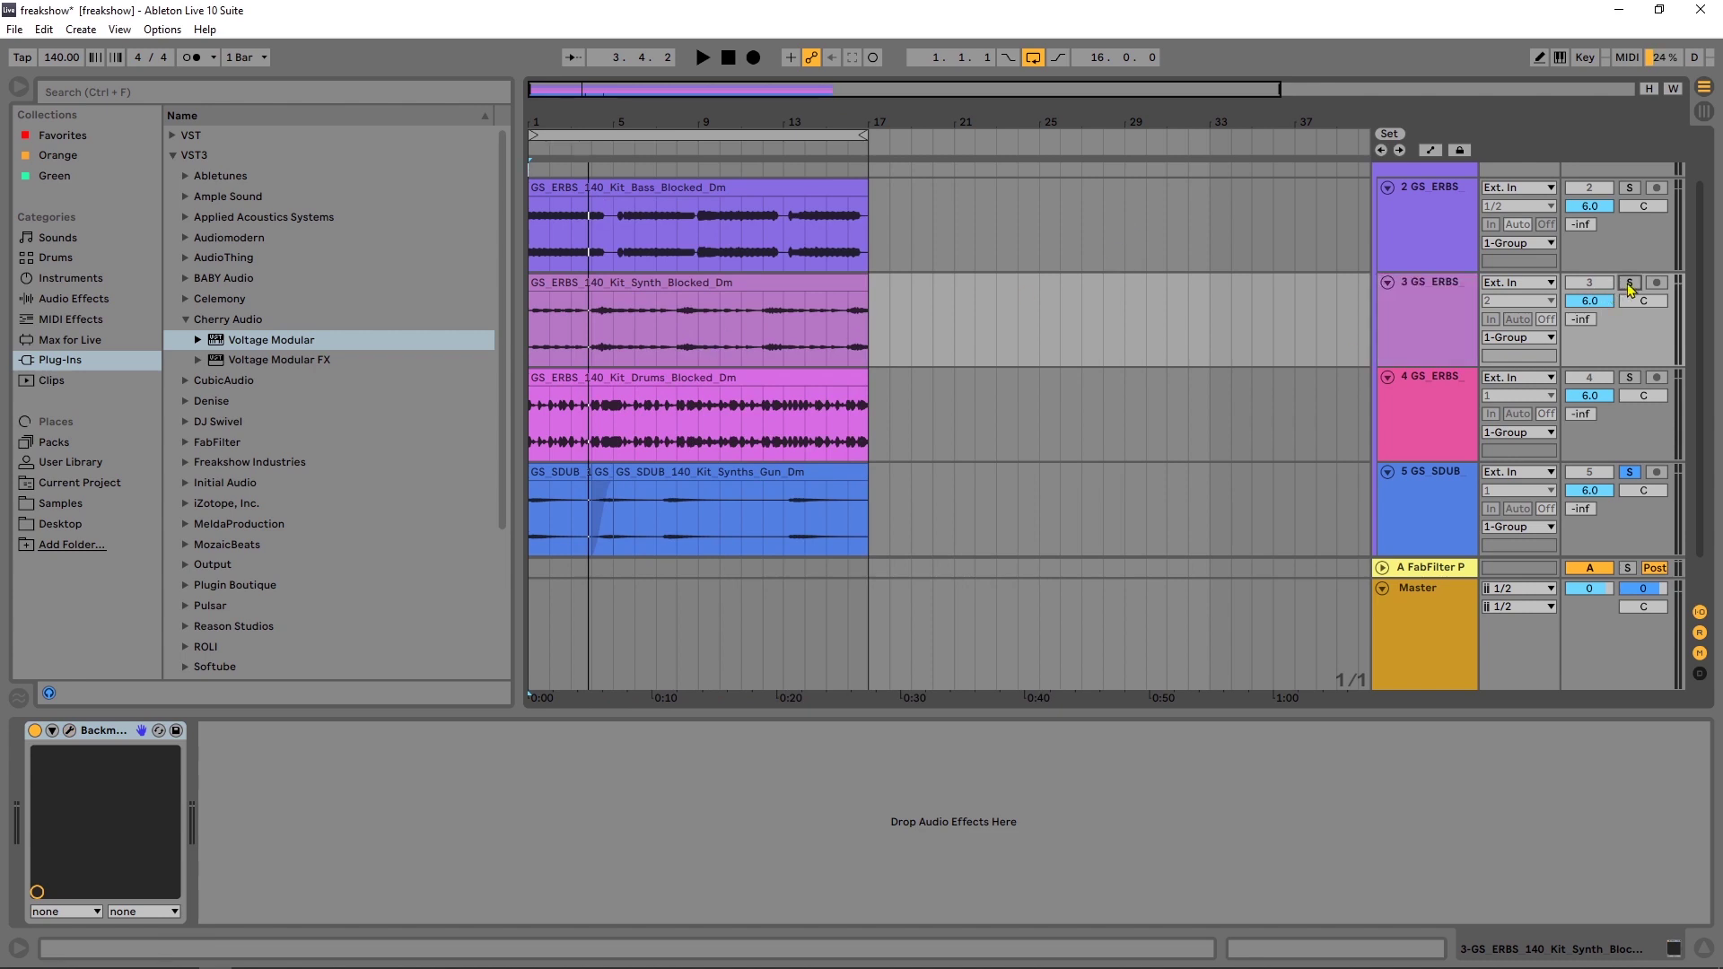
{"action": "key", "text": "space"}
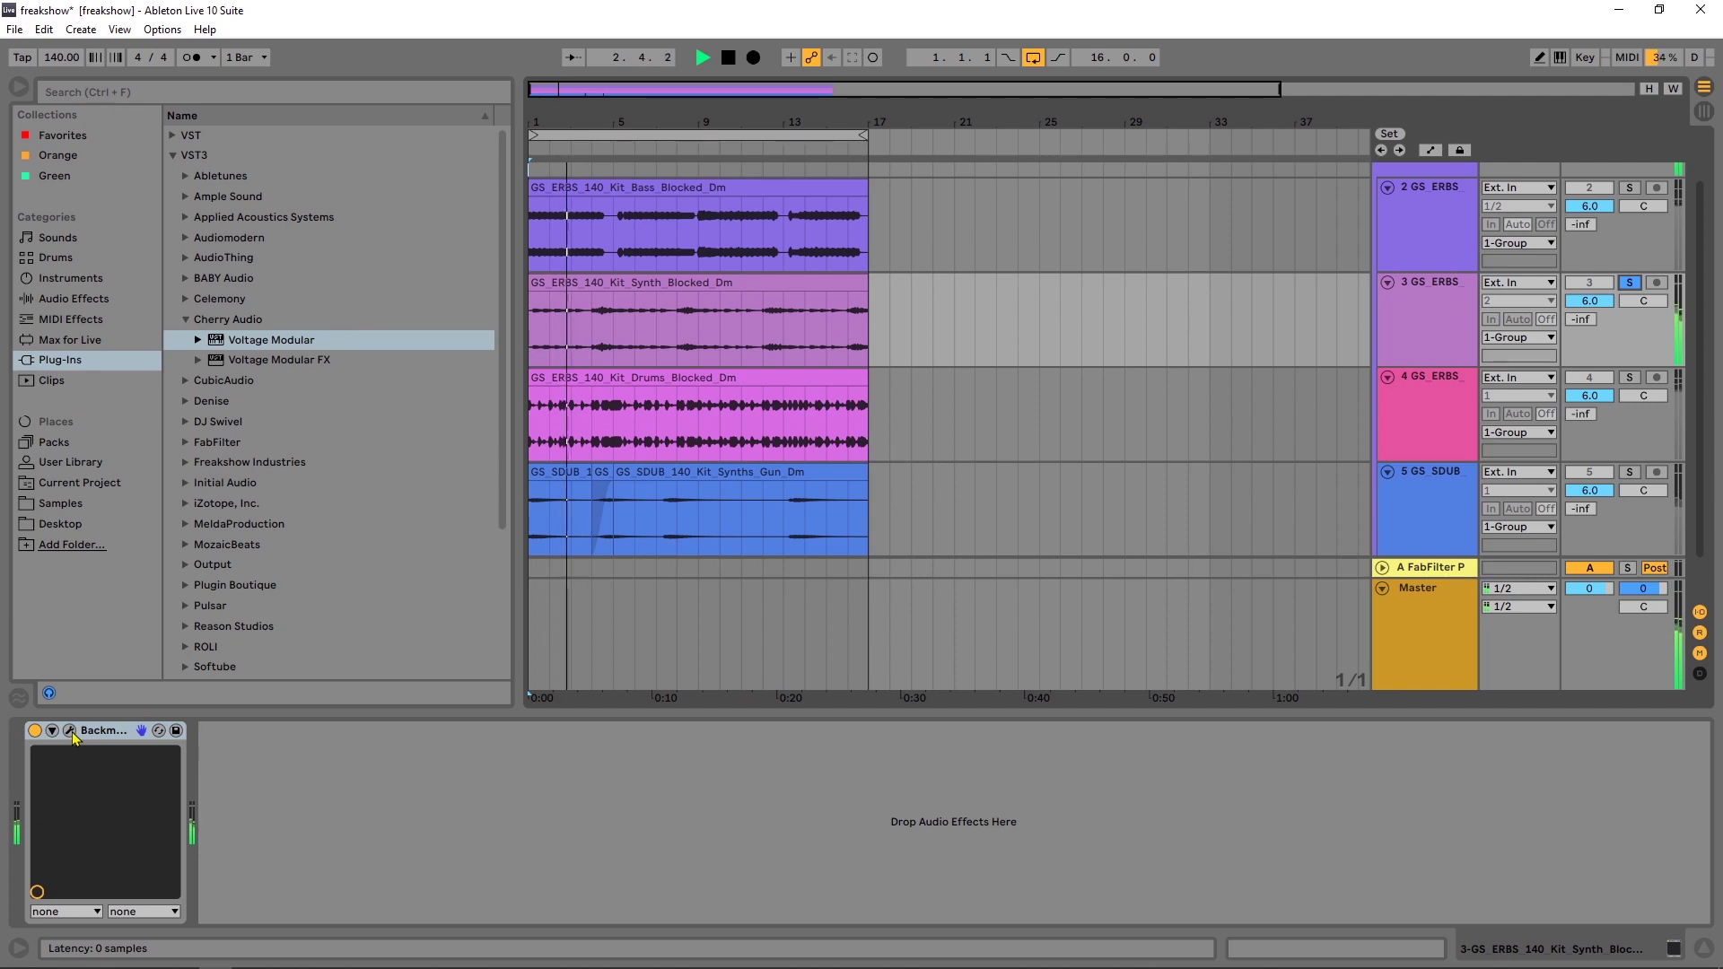
Step: Open Backmask on the GS_ERBS drums track and show its parameter help
{"action": "left_click", "coordinate": [772, 427]}
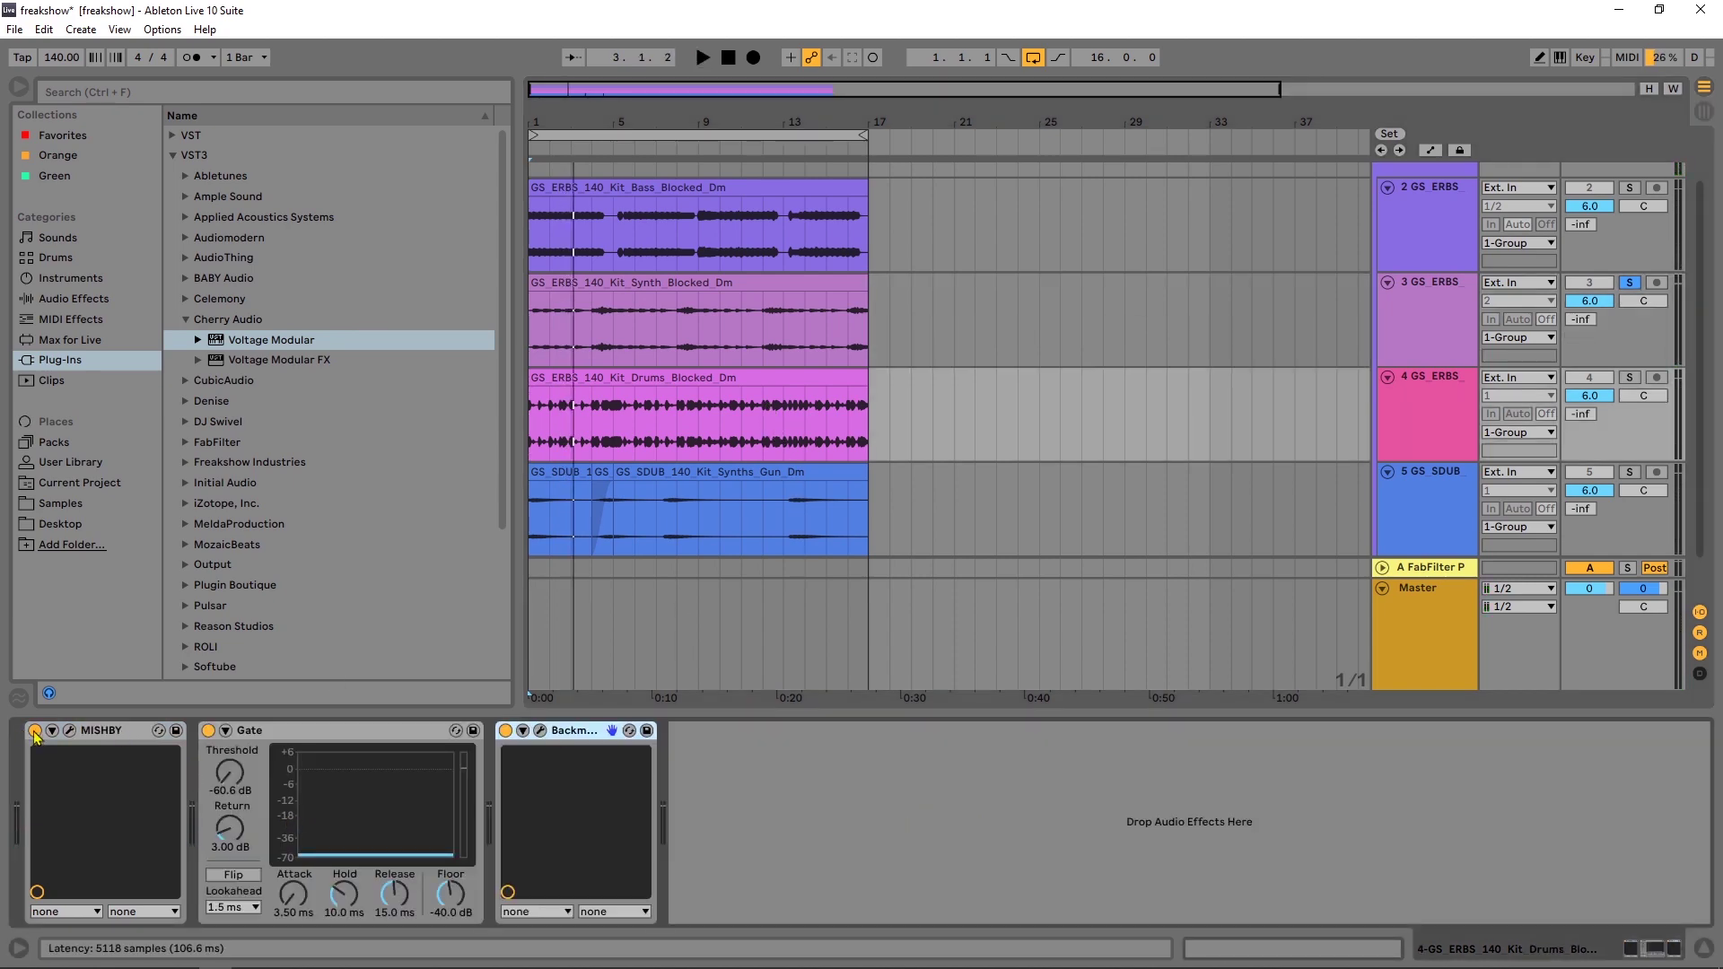
{"action": "left_click", "coordinate": [540, 730]}
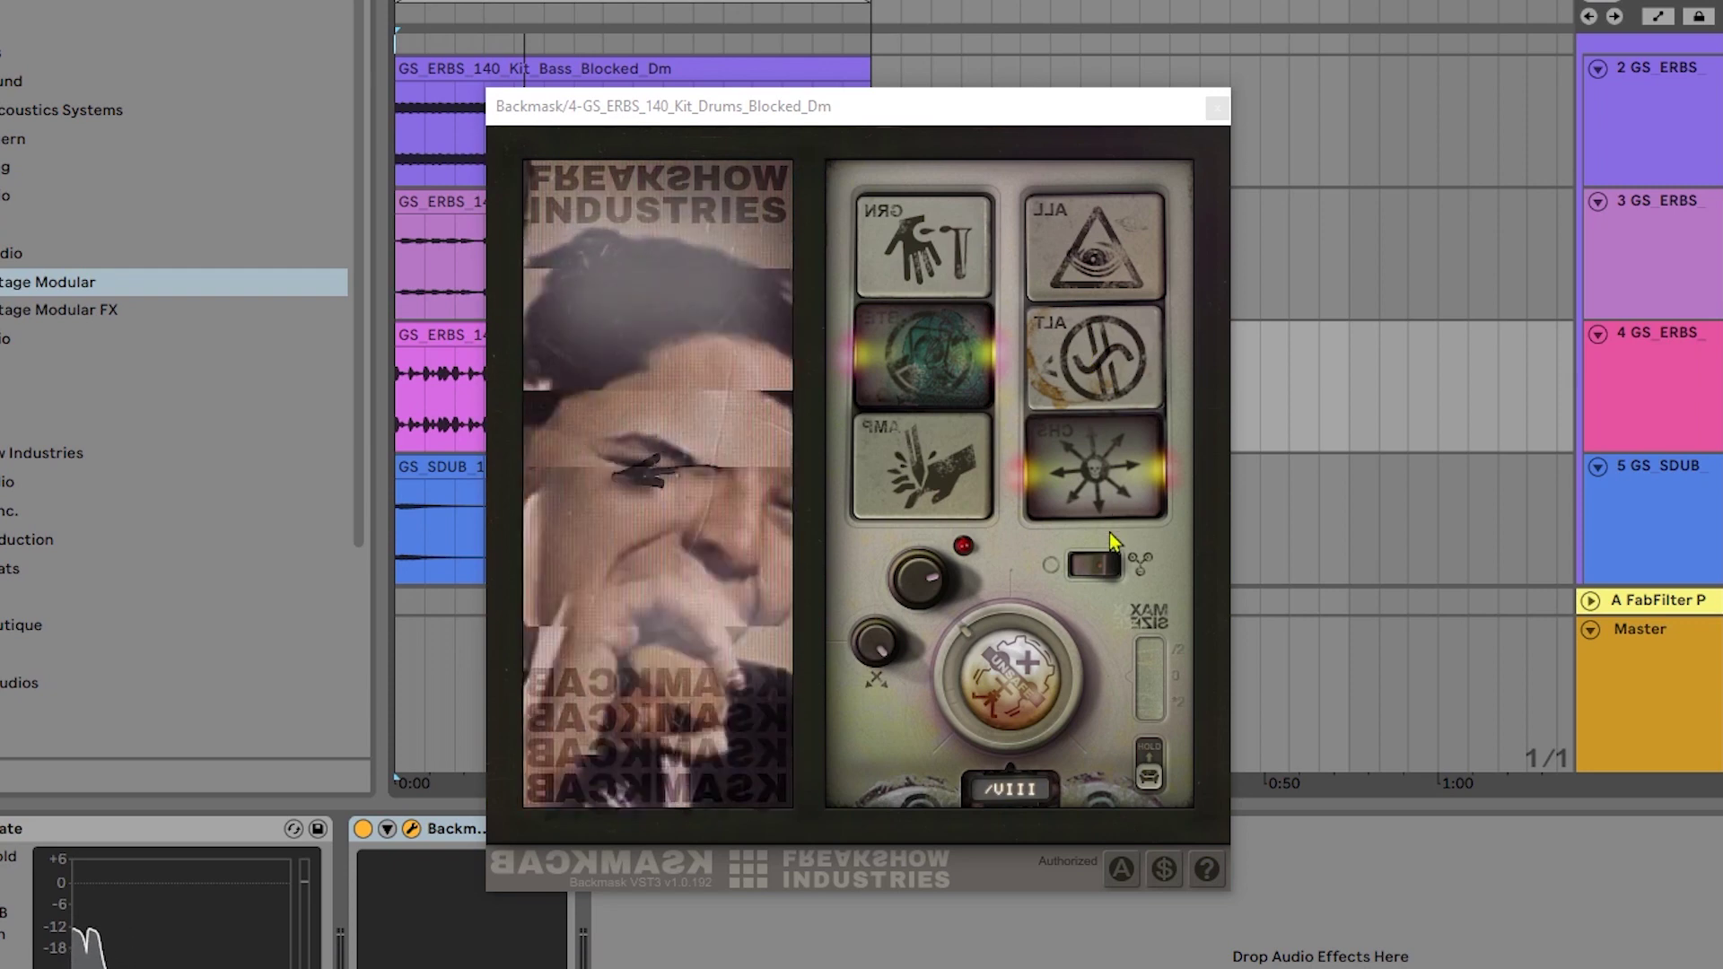
{"action": "left_click", "coordinate": [1207, 870]}
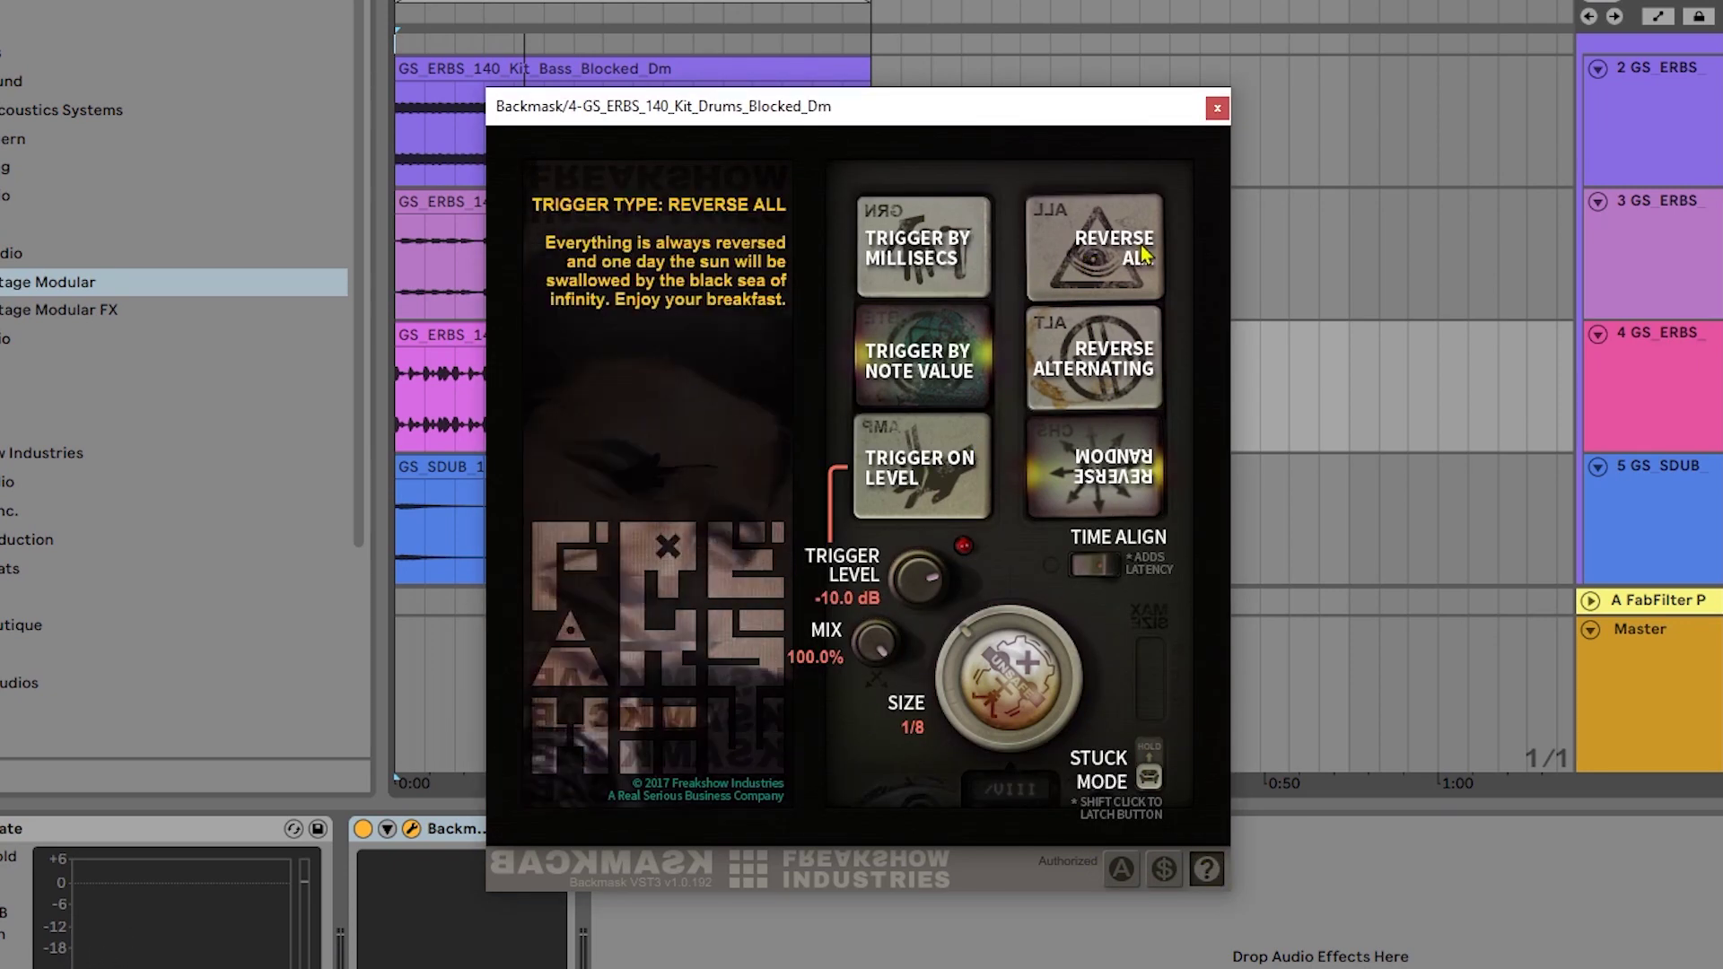
Step: Try Backmask's Reverse All and Reverse Alternating trigger types, and return to Reverse Random
{"action": "left_click", "coordinate": [1100, 268]}
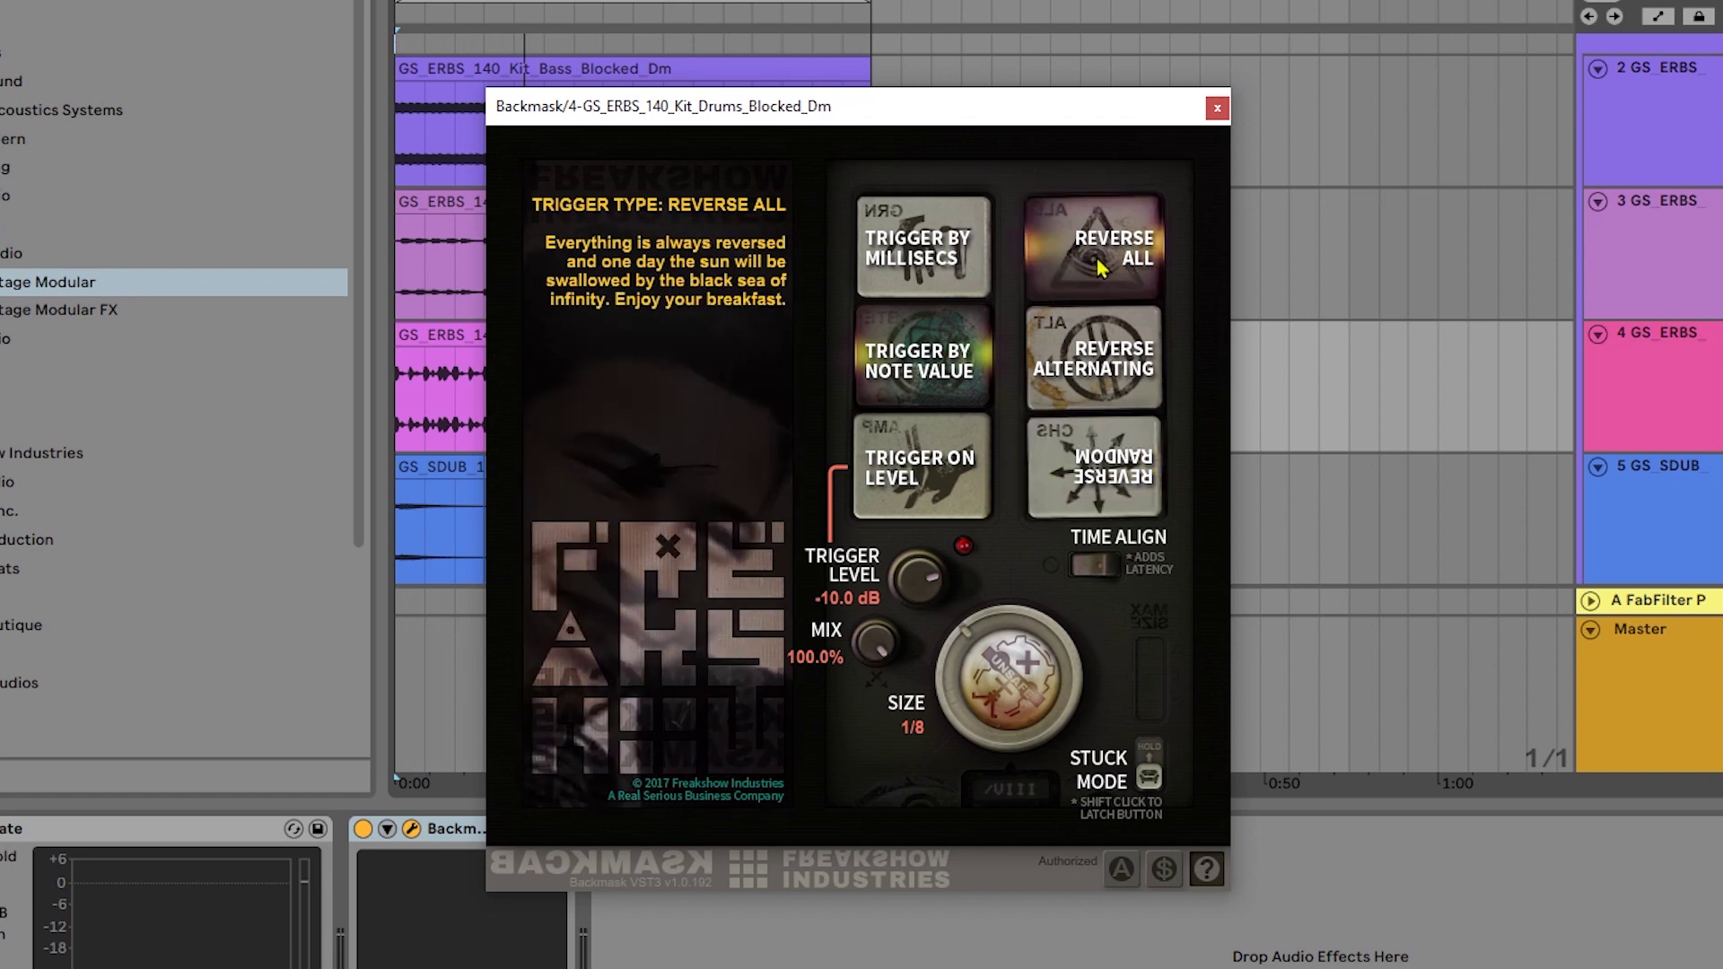
{"action": "left_click", "coordinate": [1135, 386]}
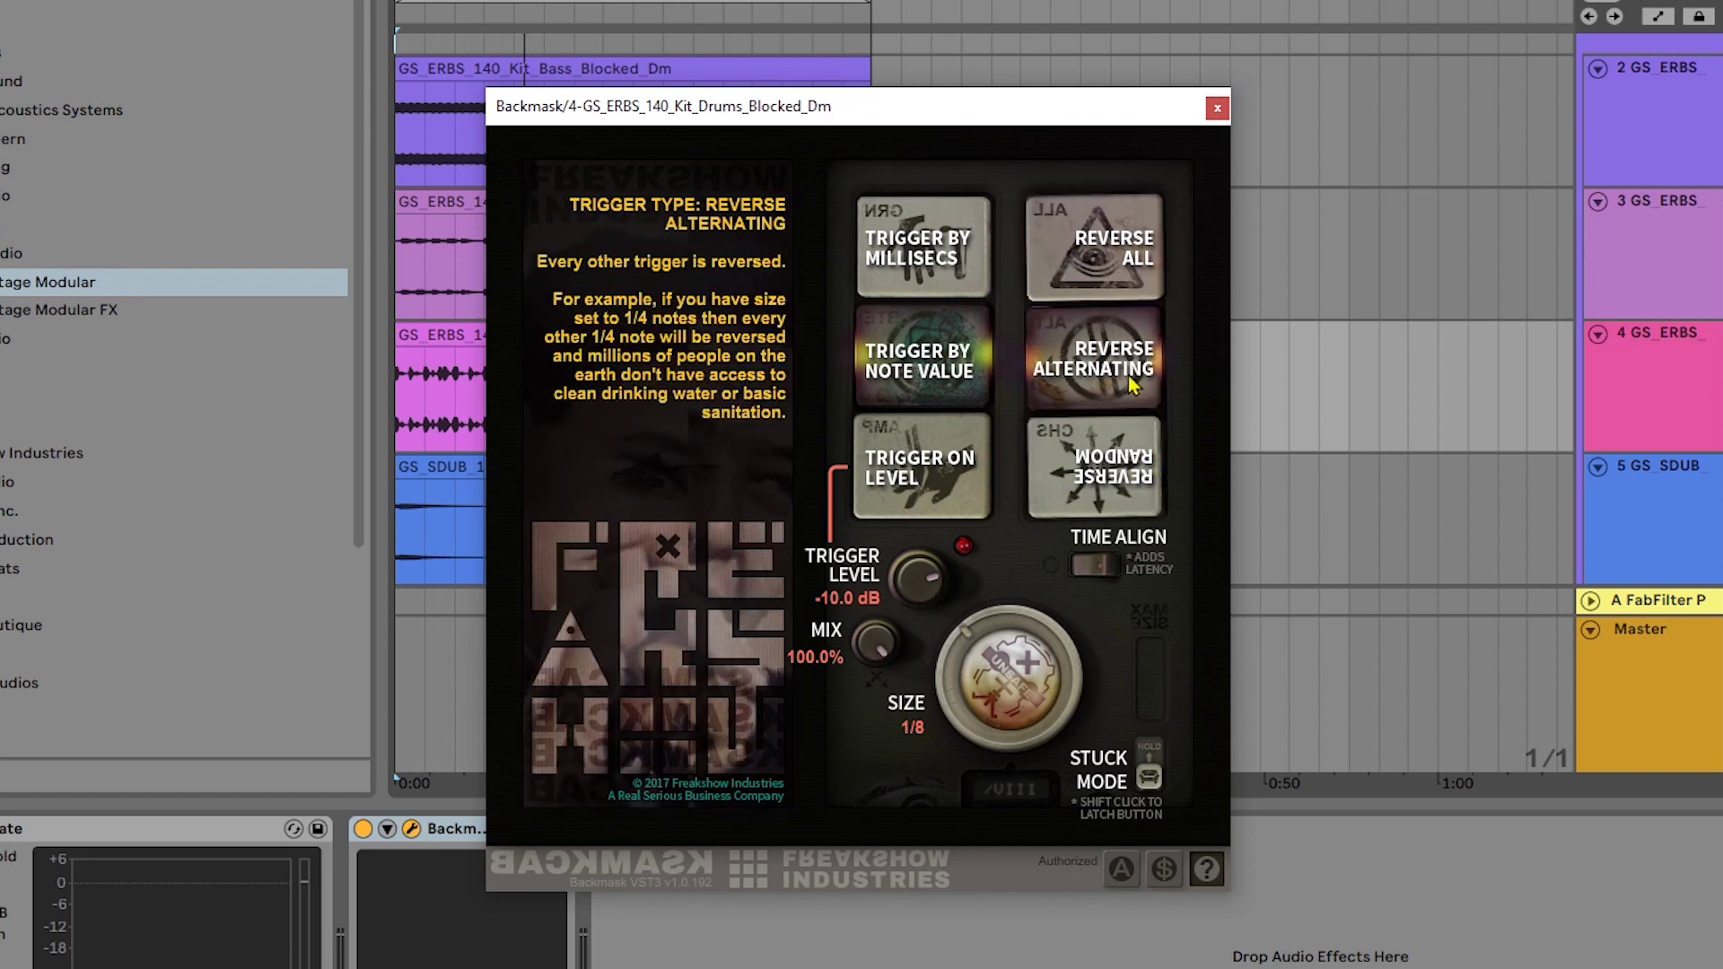
{"action": "left_click", "coordinate": [1121, 491]}
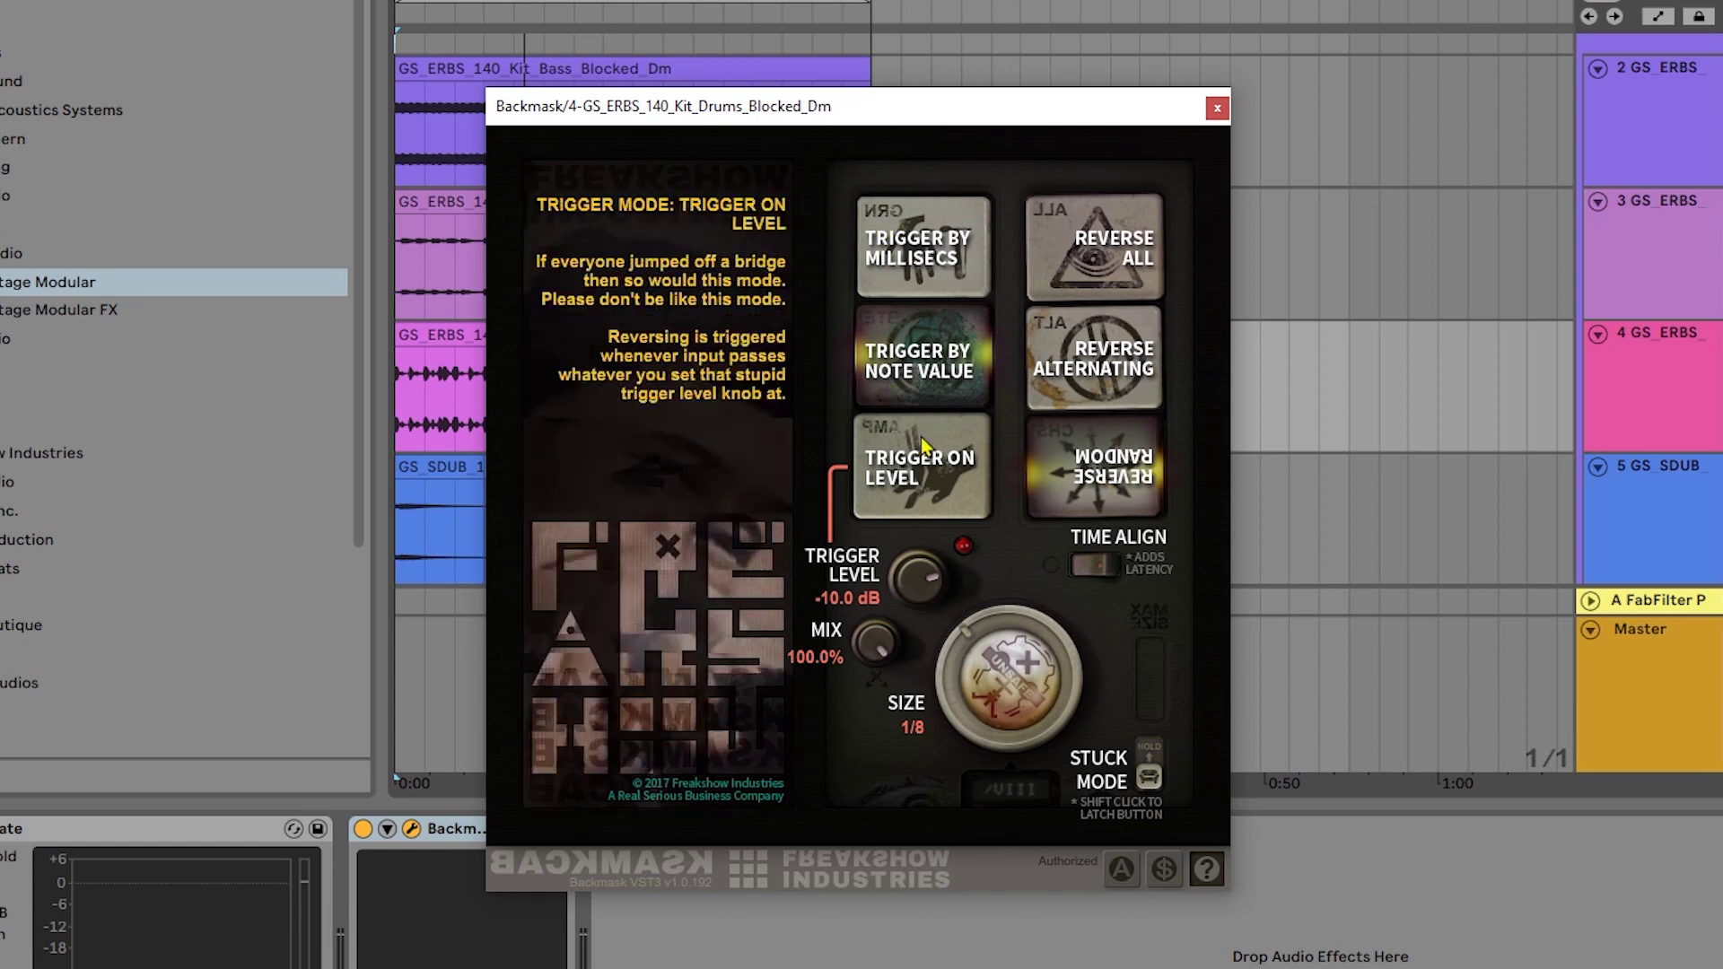
Step: Switch Backmask to trigger by milliseconds and raise the size to 2000 ms with the maximum size at 2 sec
{"action": "left_click", "coordinate": [920, 258]}
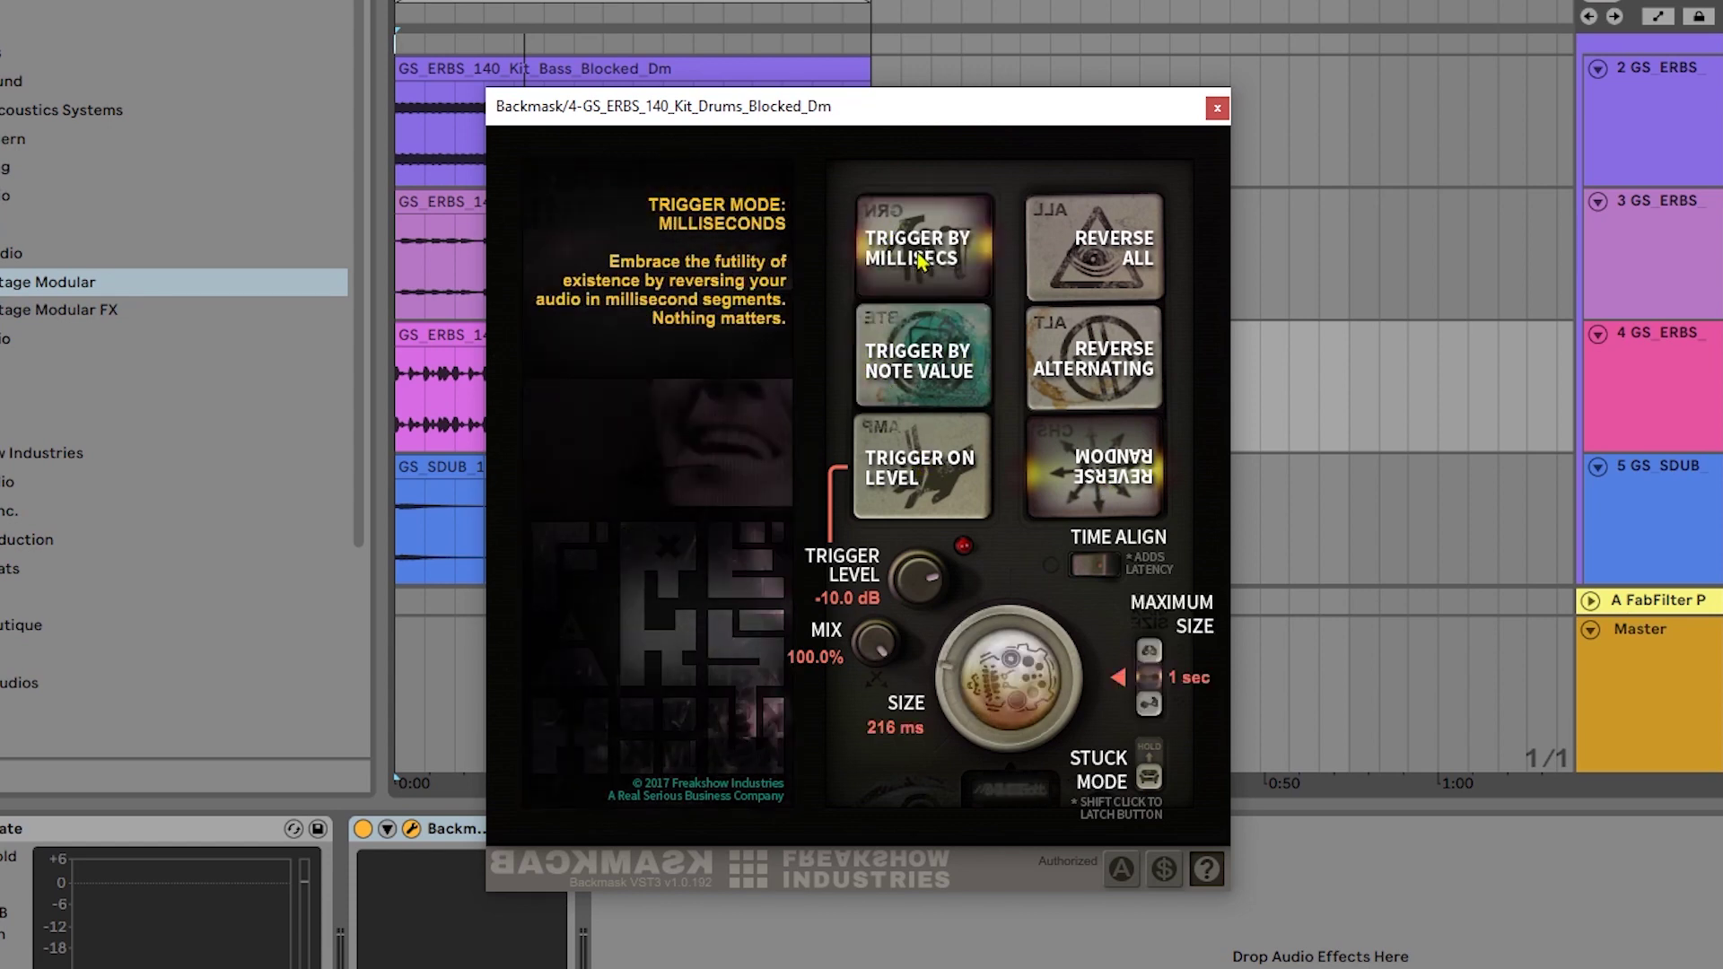
{"action": "left_click_drag", "start_coordinate": [987, 693], "coordinate": [987, 729]}
{"action": "left_click", "coordinate": [1150, 705]}
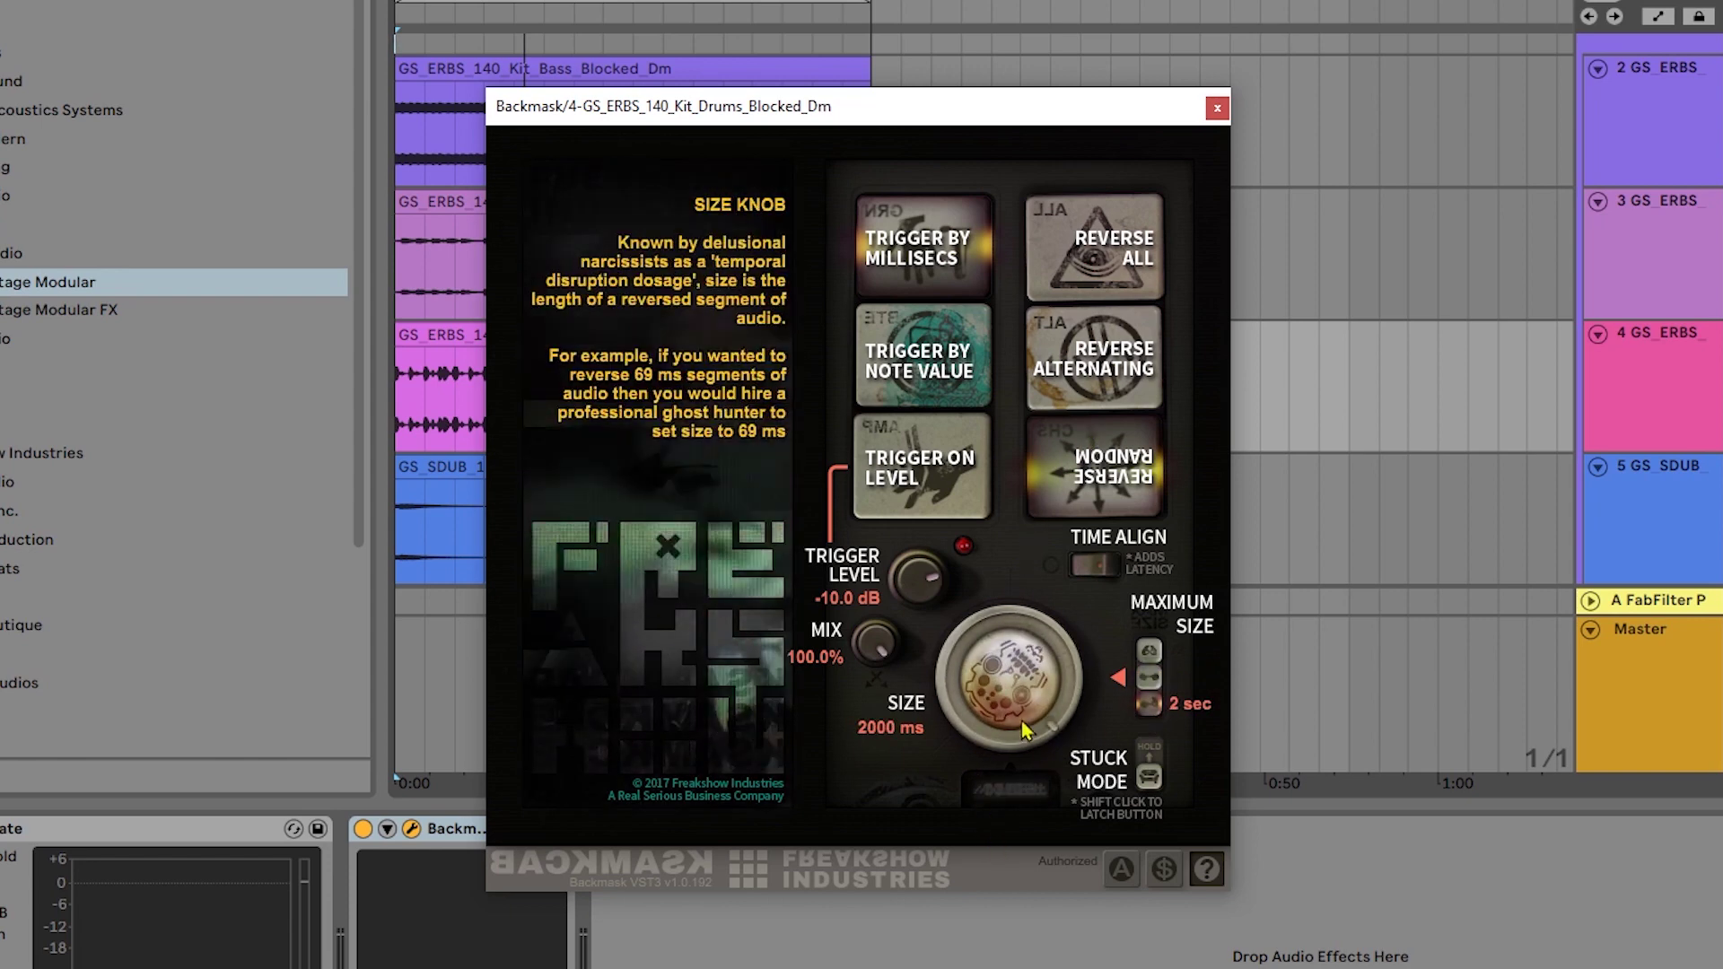
Step: Step Backmask's maximum size through 1 sec to 500 ms, and lower the size to 295 ms
{"action": "left_click", "coordinate": [1150, 678]}
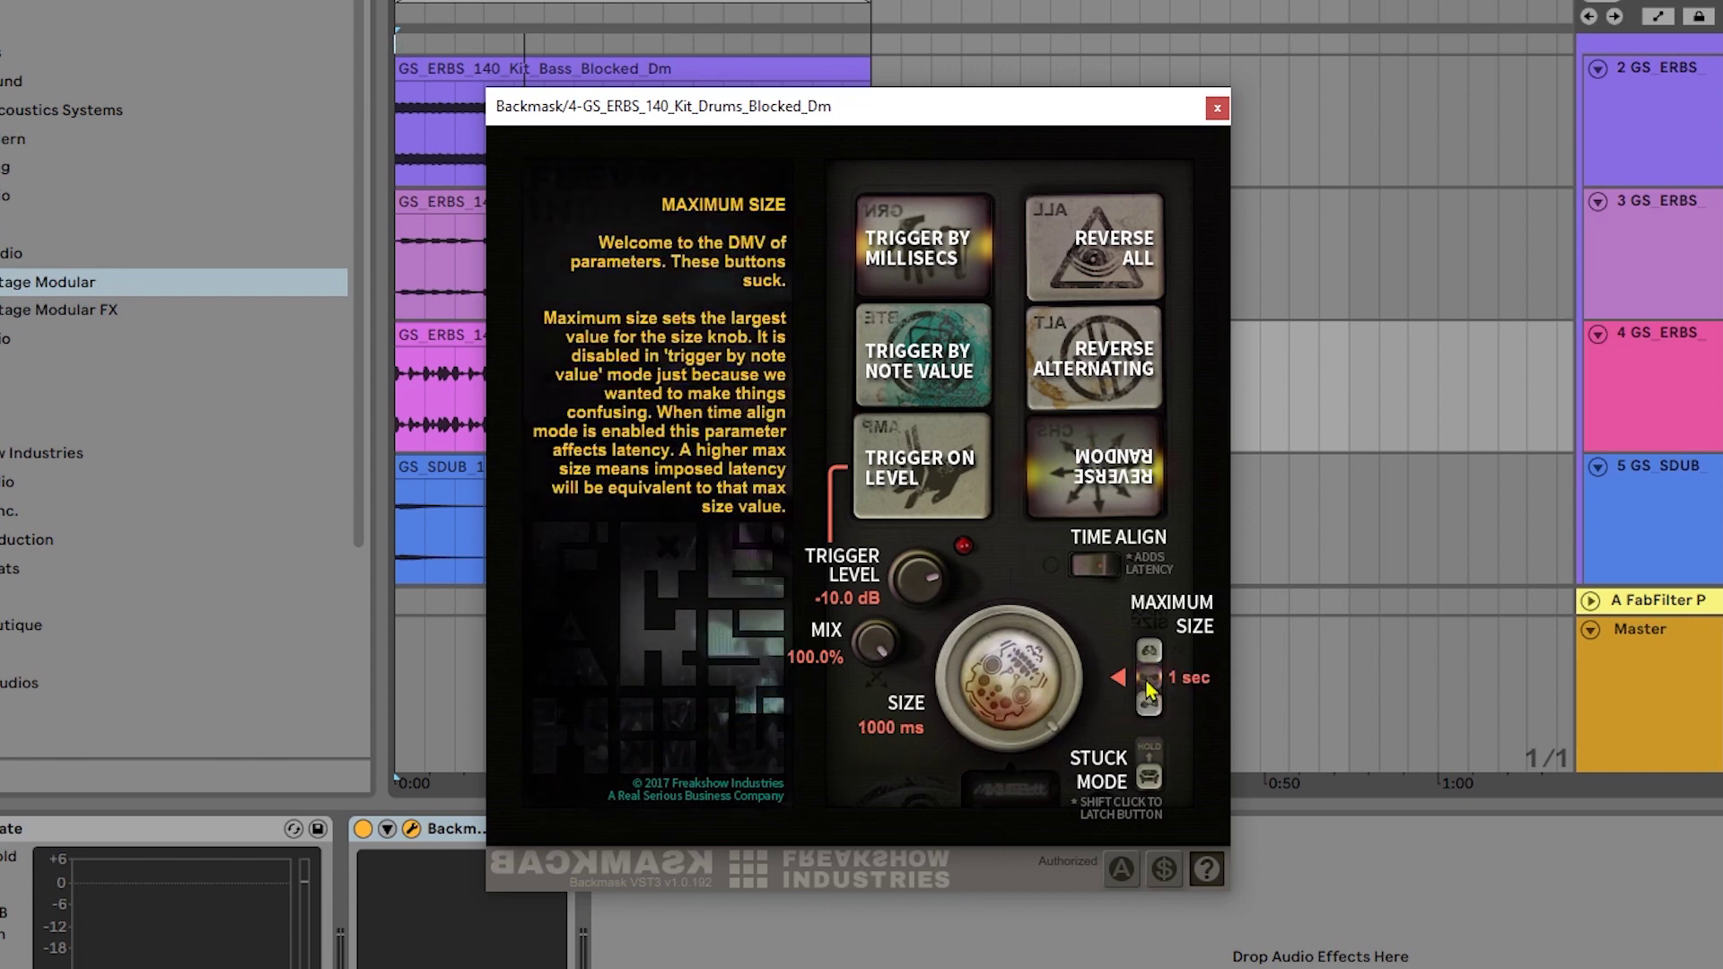
{"action": "left_click", "coordinate": [1150, 650]}
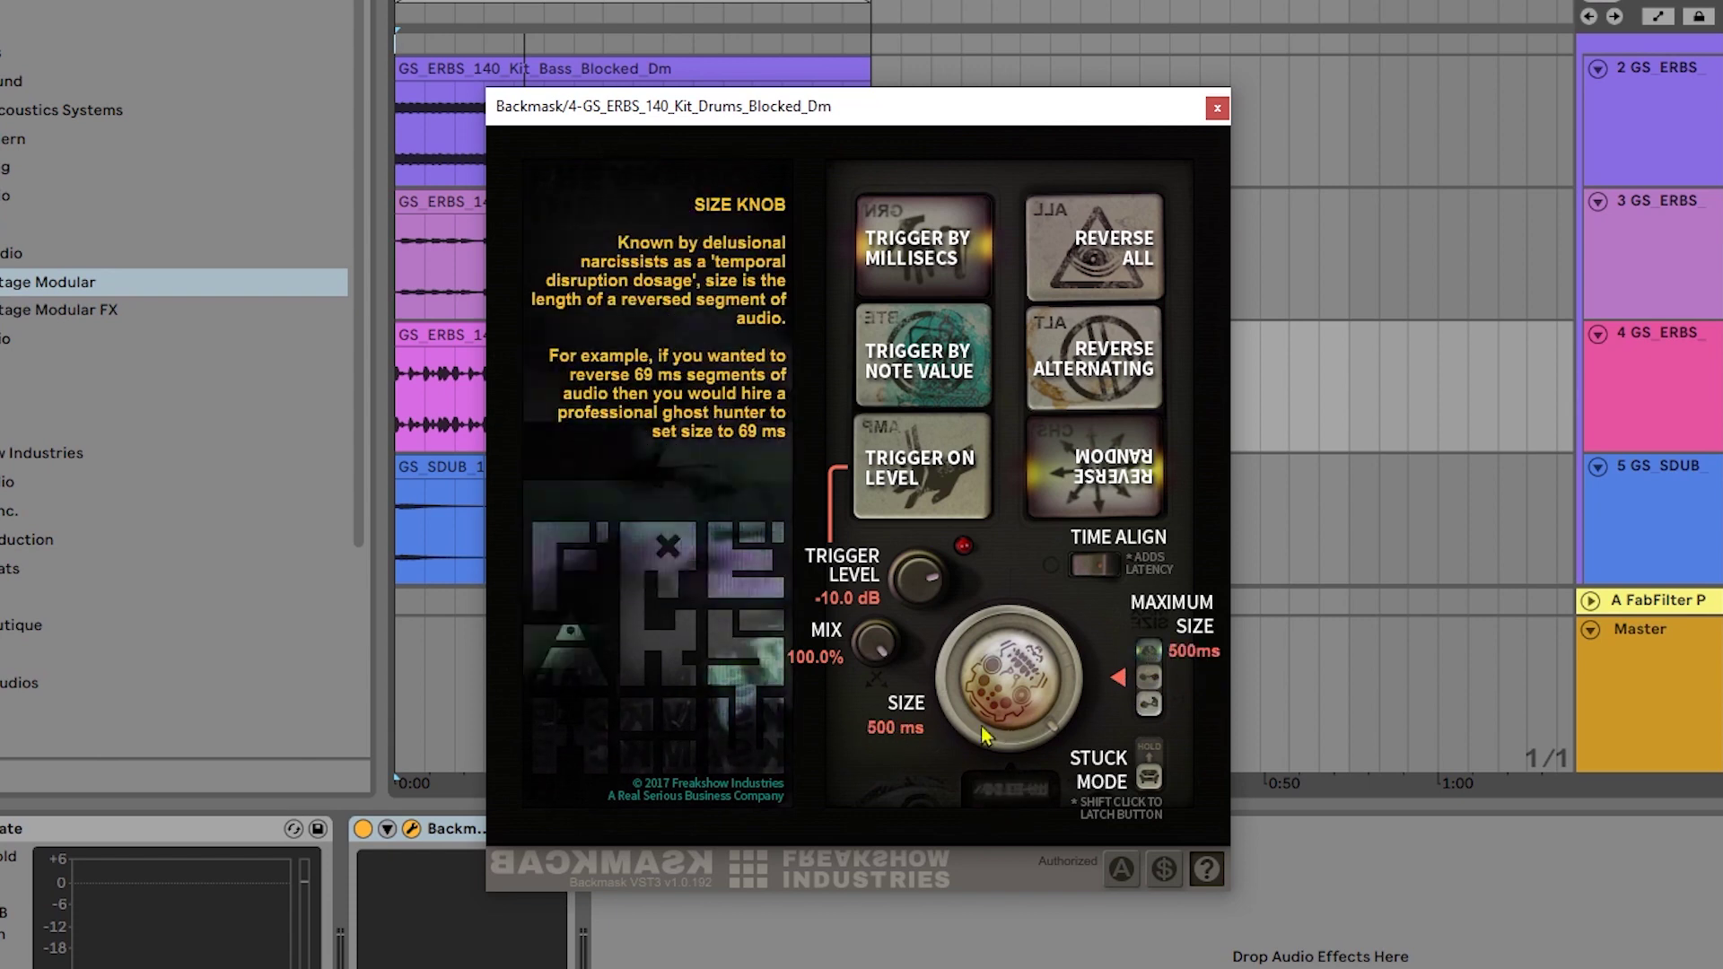
{"action": "left_click_drag", "start_coordinate": [1007, 686], "coordinate": [973, 664]}
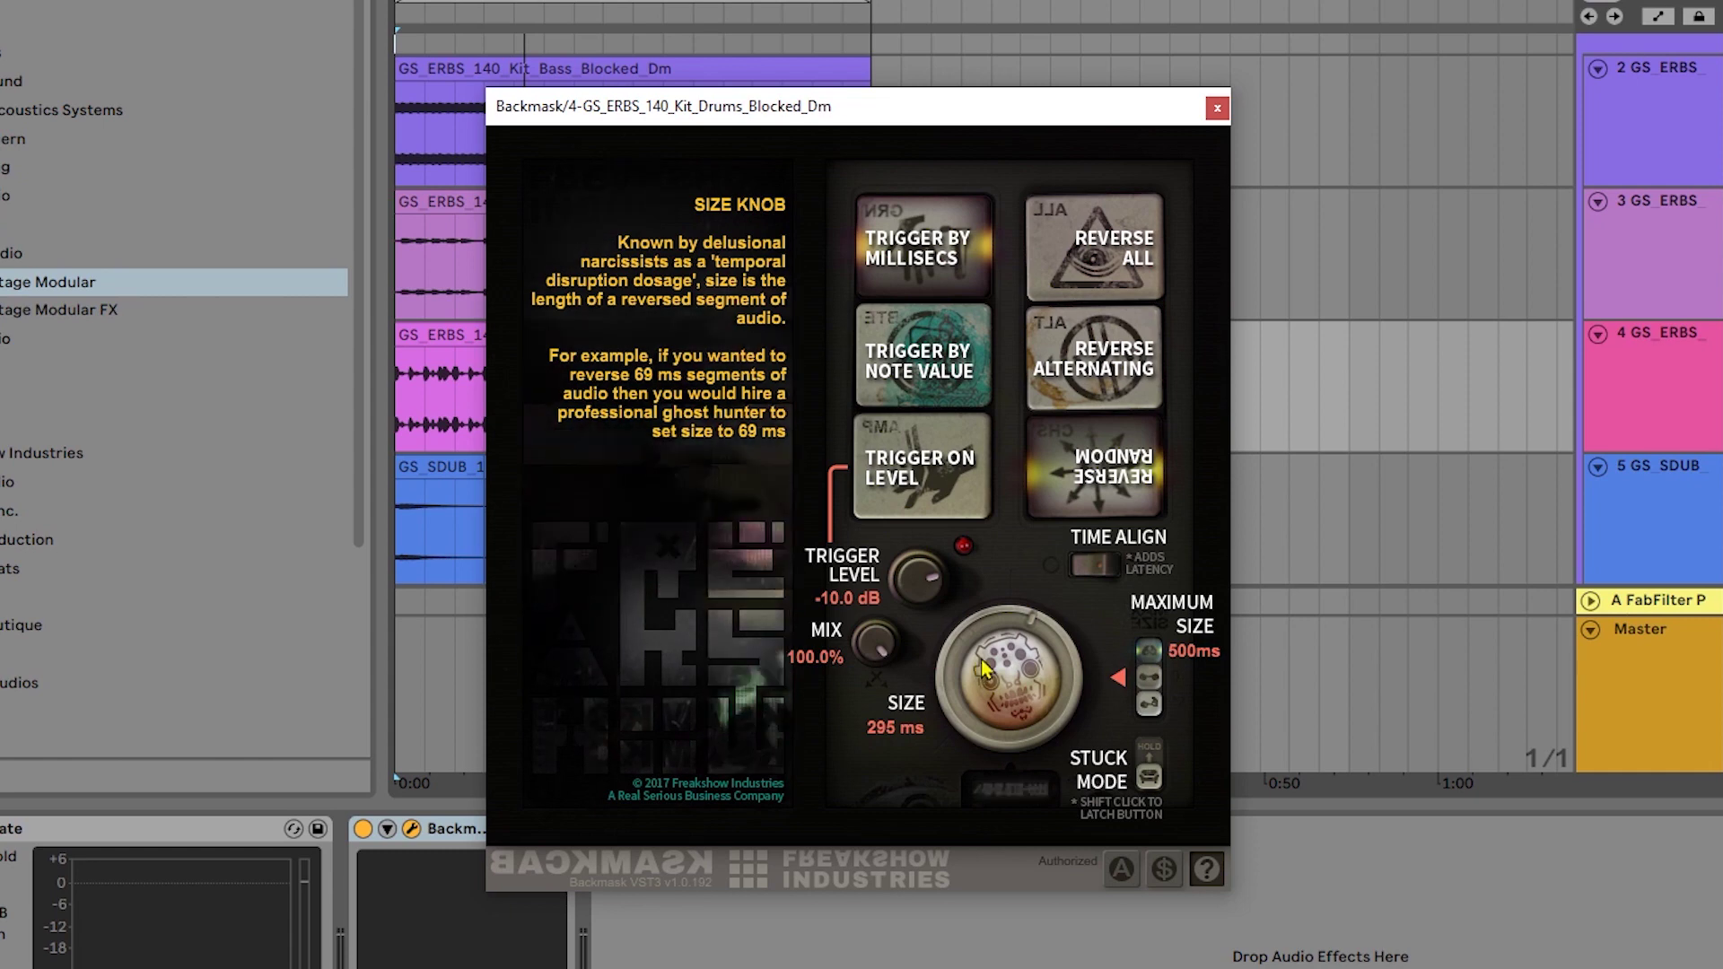
Step: Switch Backmask to trigger by note value with a 1/8 size, and show the Trigger on Level help
{"action": "left_click", "coordinate": [888, 375]}
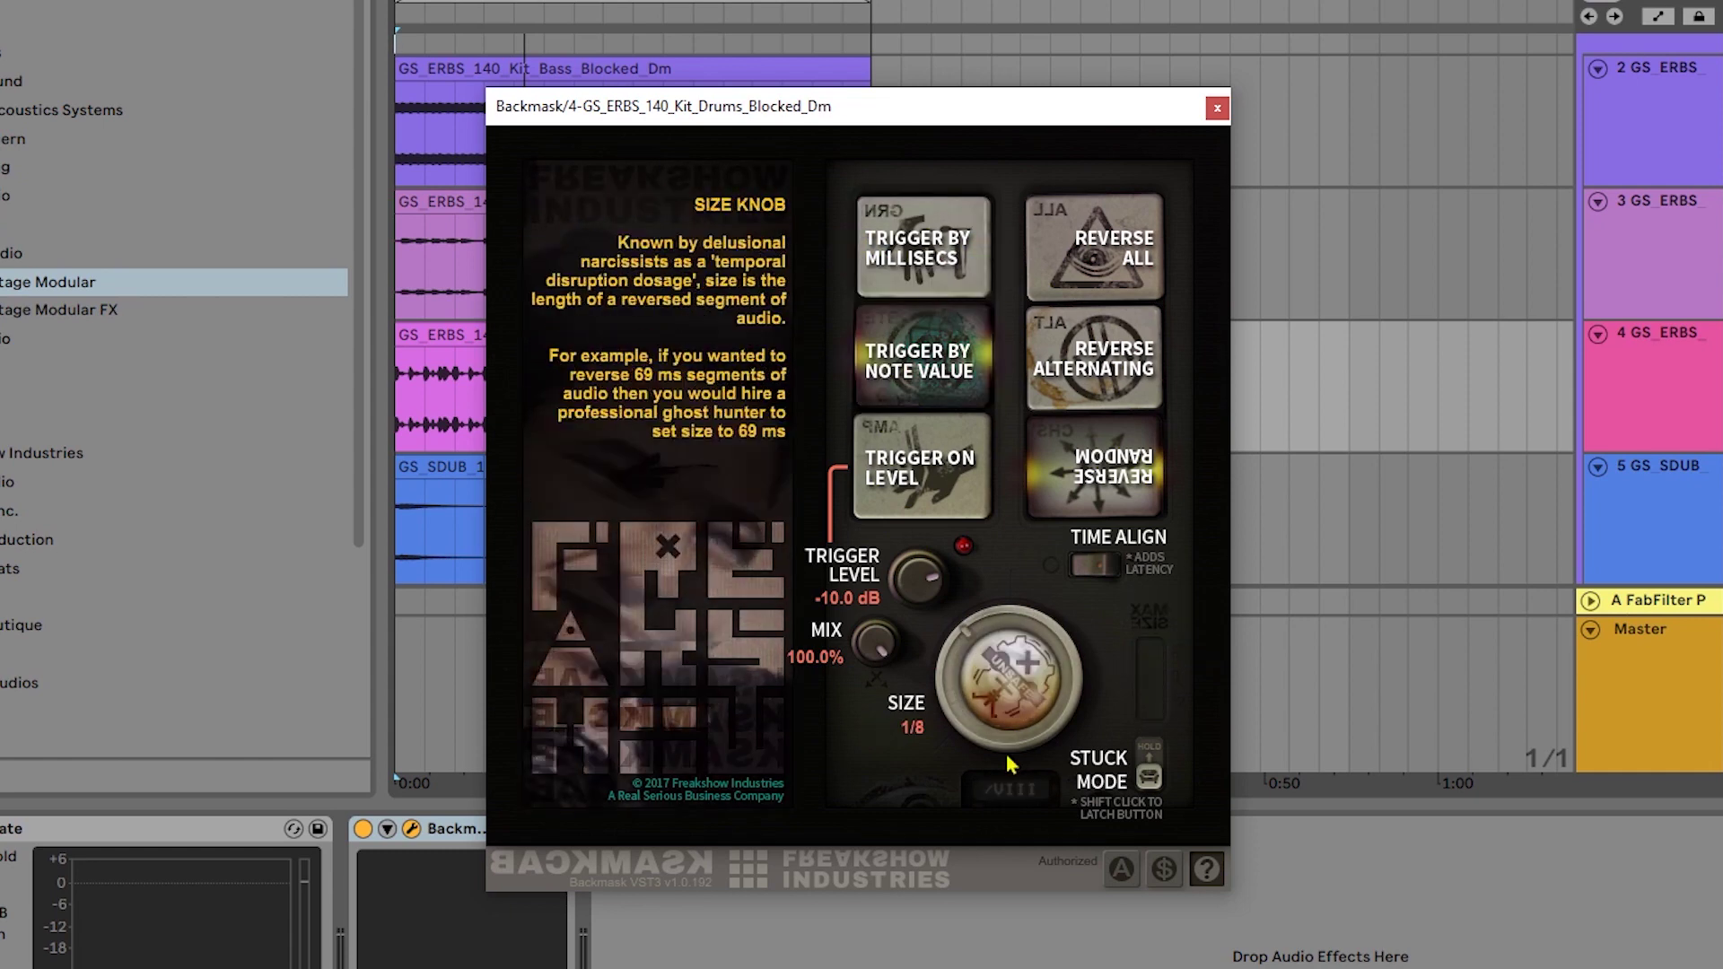
{"action": "left_click_drag", "start_coordinate": [1002, 702], "coordinate": [975, 755]}
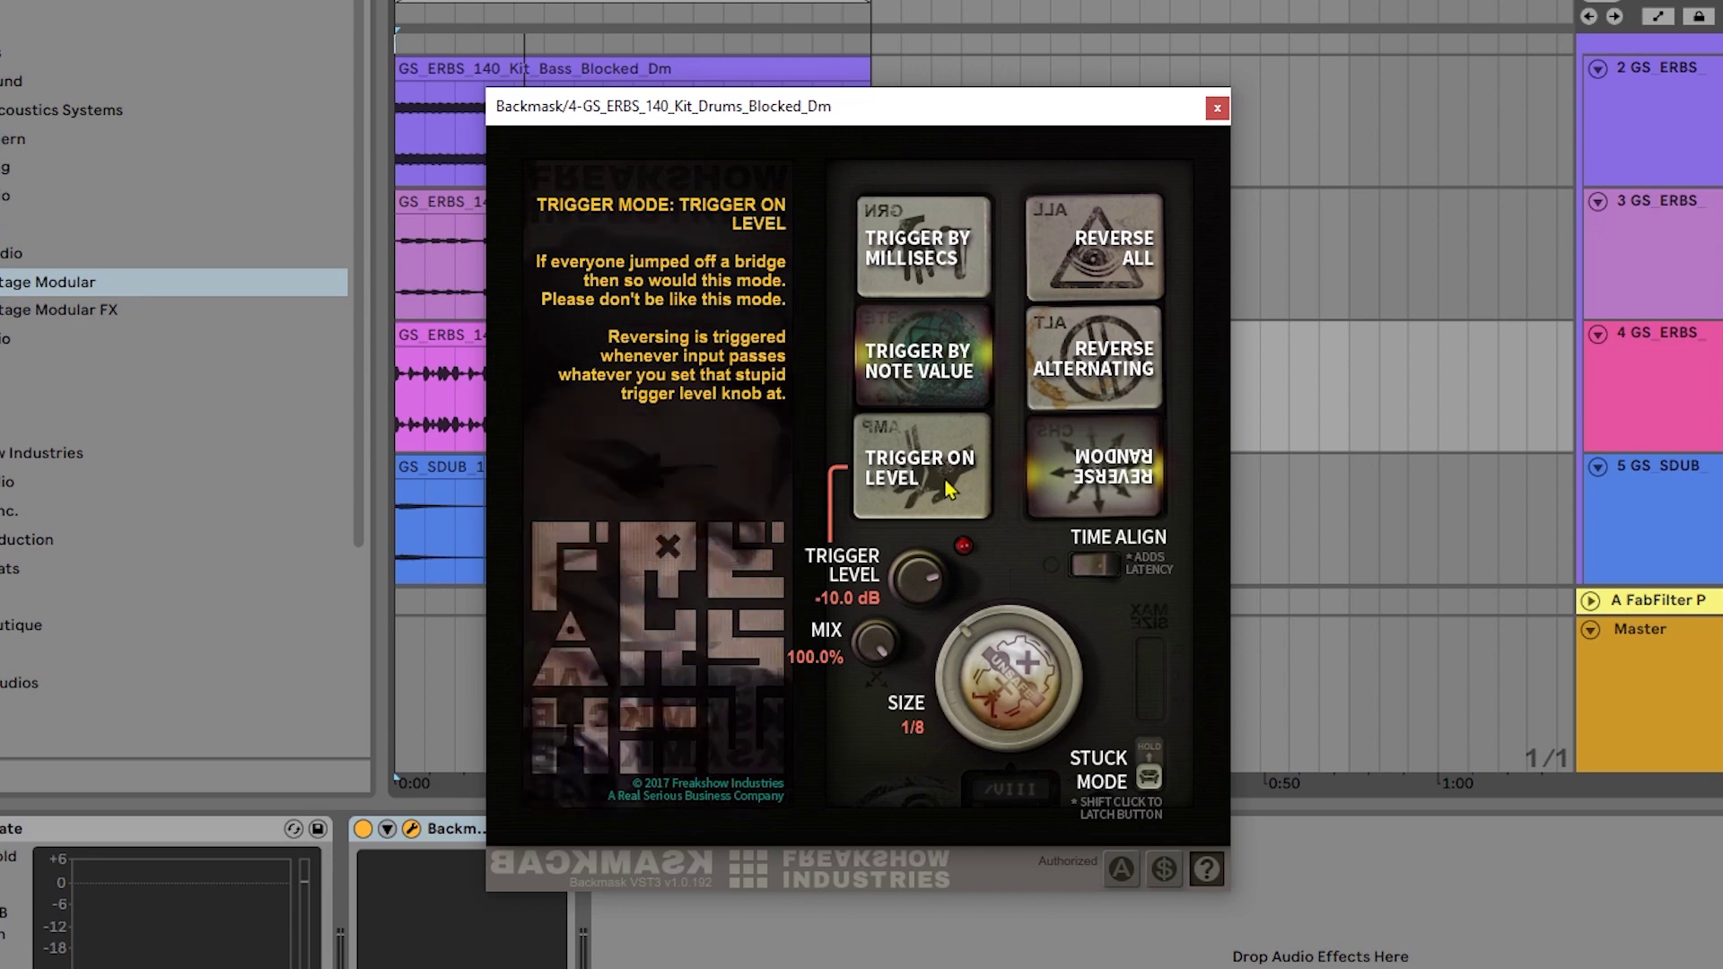
{"action": "mouse_move", "coordinate": [897, 363]}
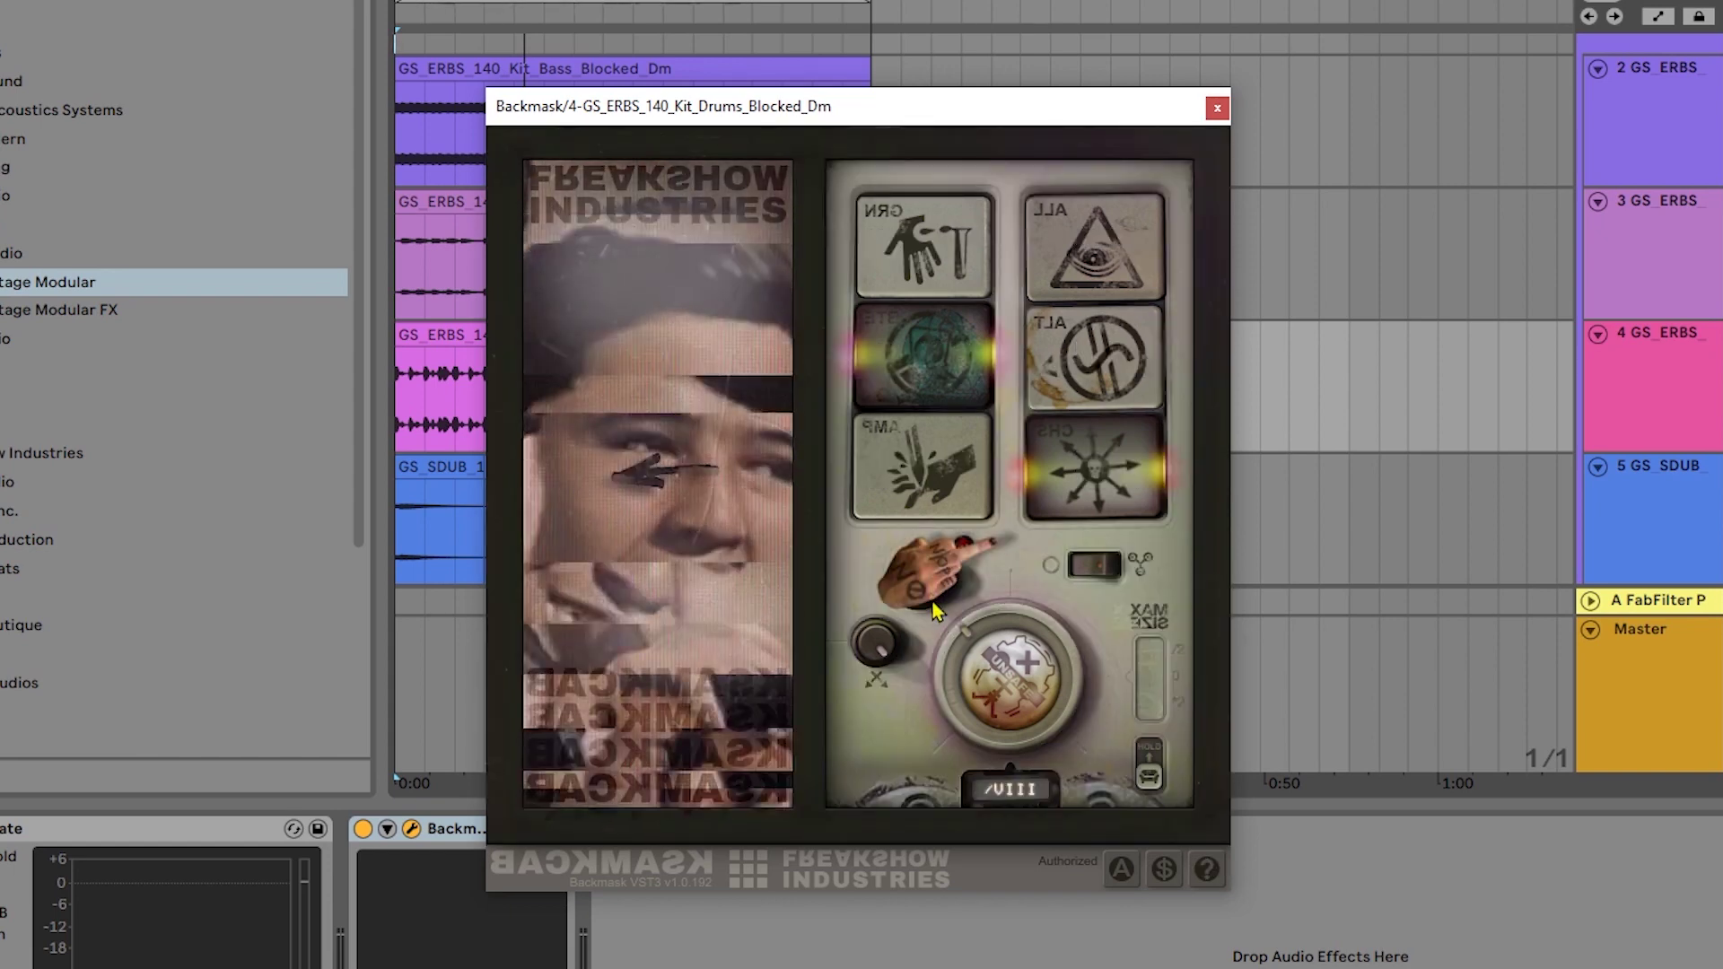
Step: Switch Backmask to trigger on level and audition it over the playing drum loop with Reverse All
{"action": "left_click", "coordinate": [929, 519]}
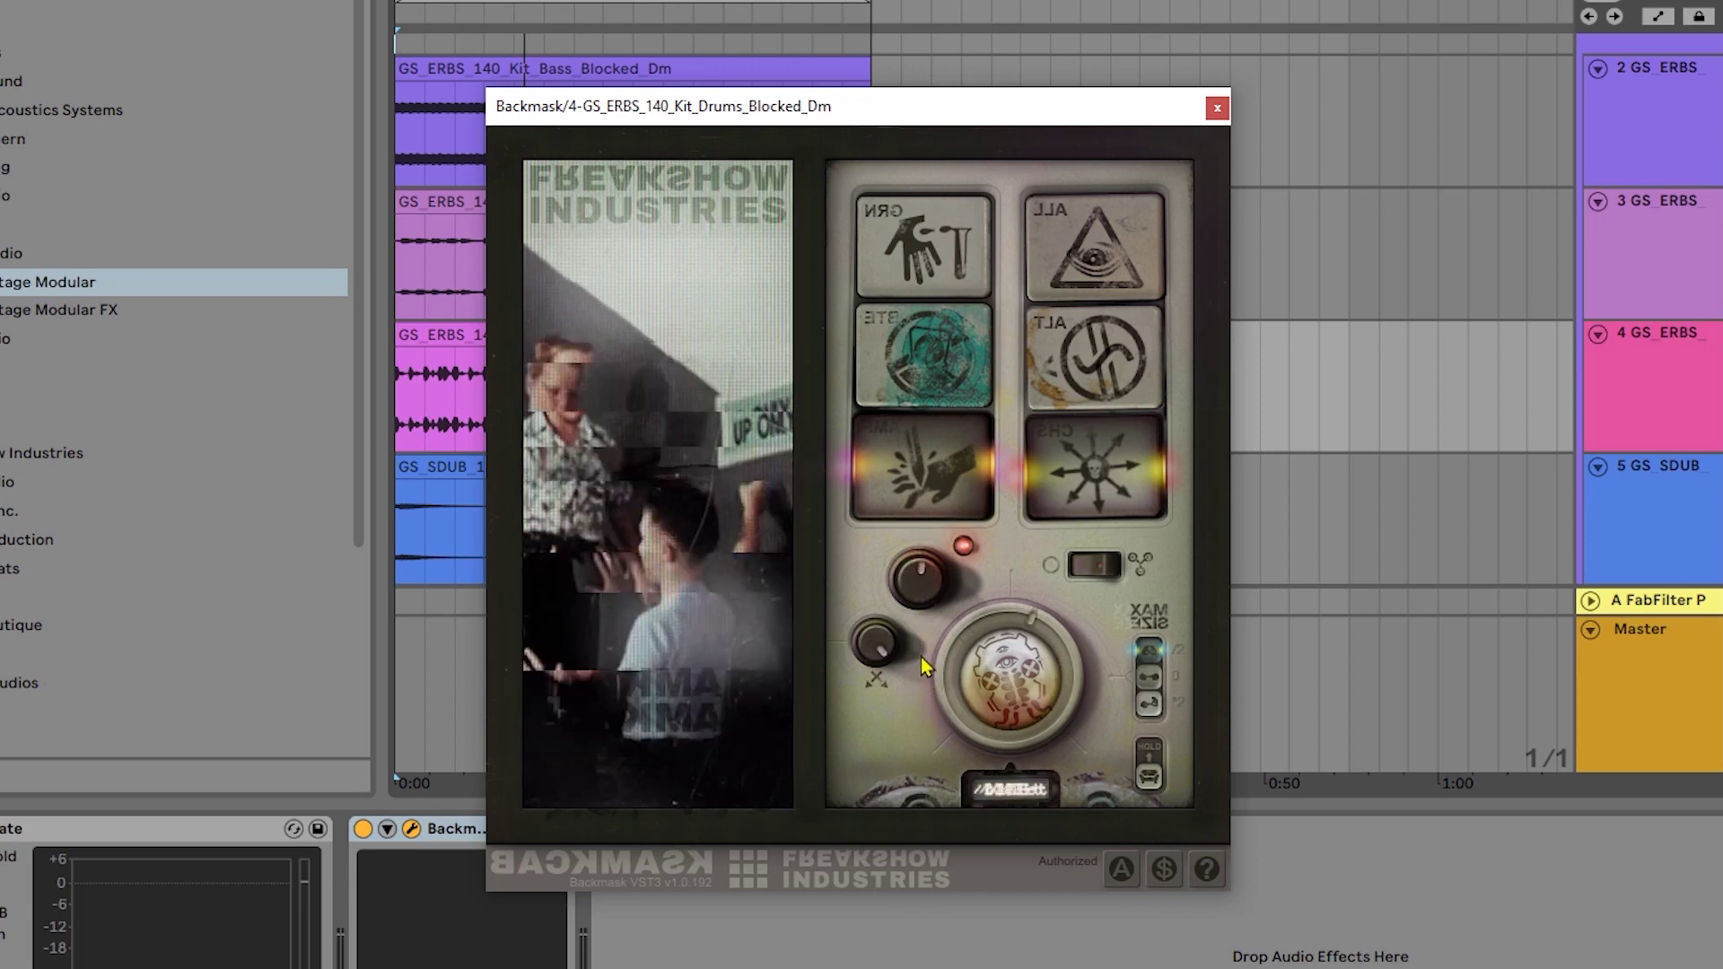
{"action": "key", "text": "space"}
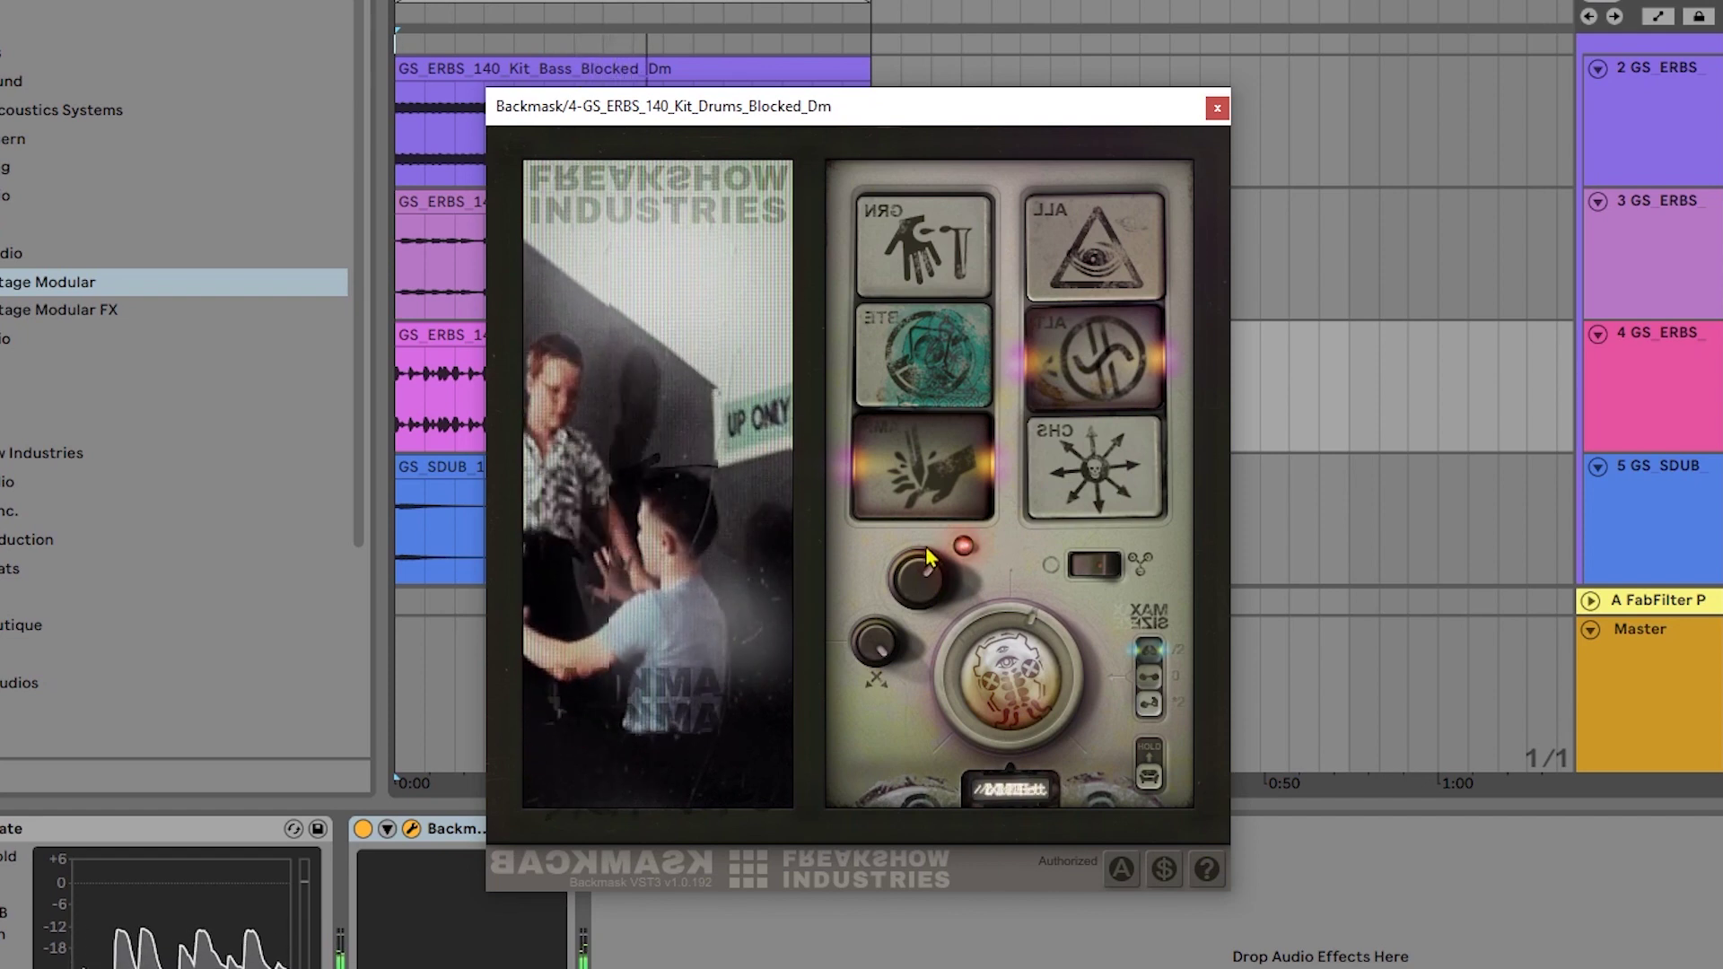
{"action": "left_click", "coordinate": [1085, 291]}
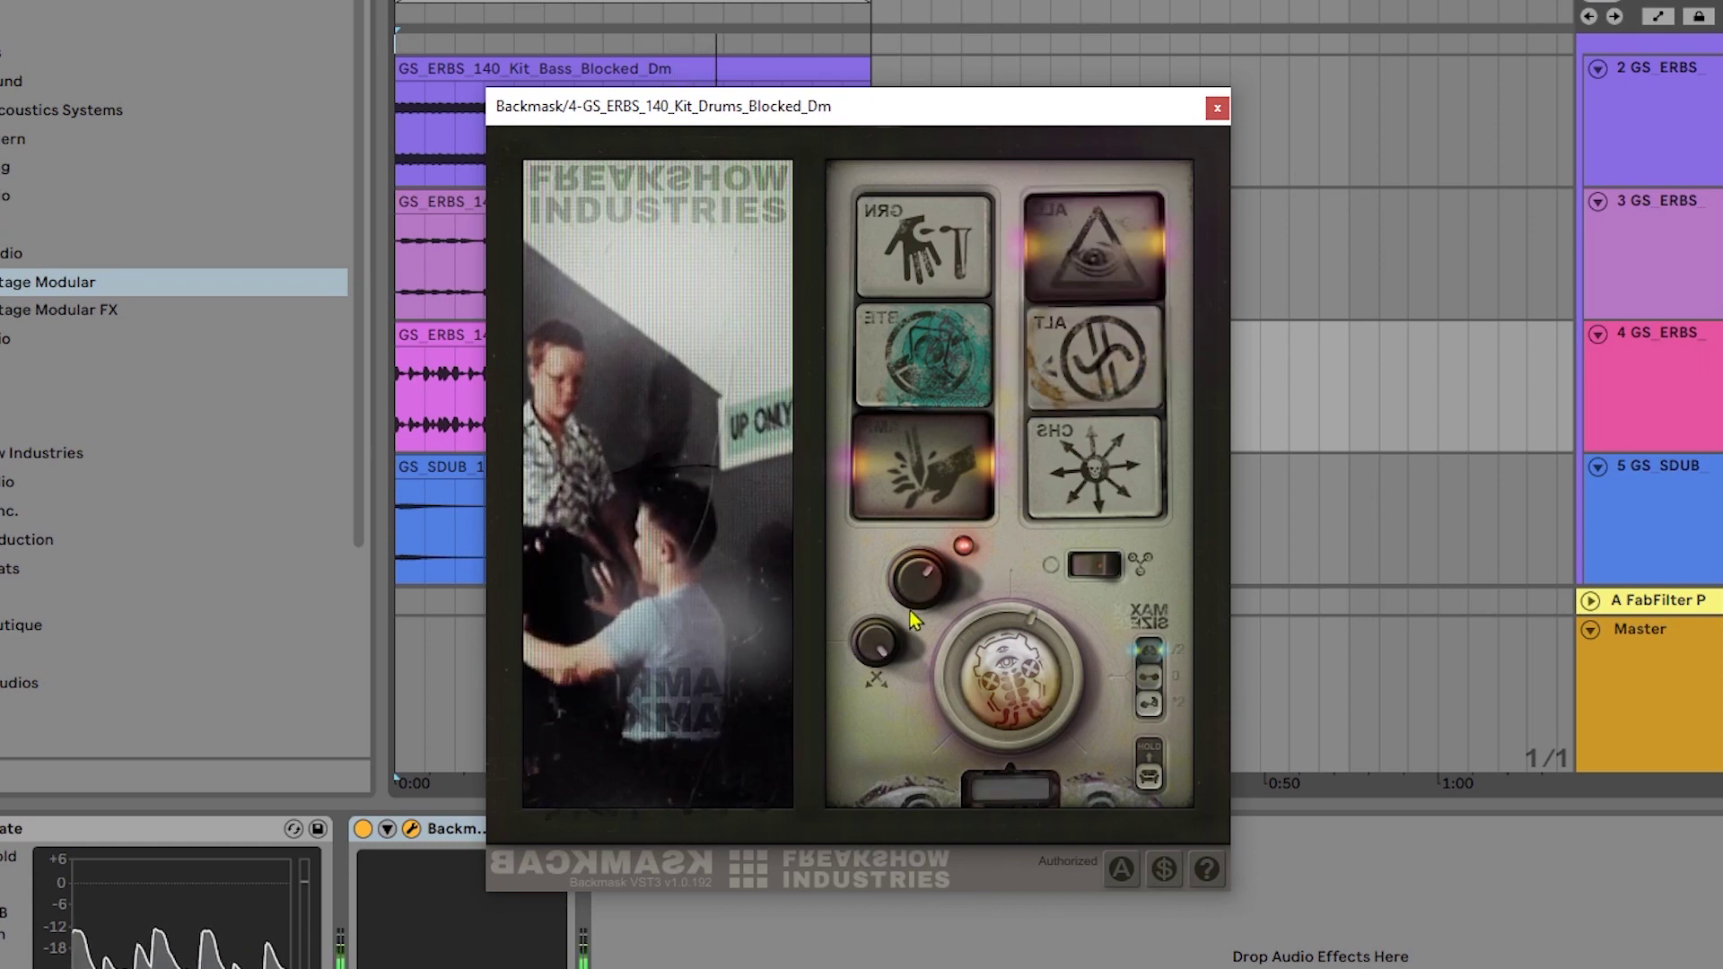
Step: Return Backmask to note-value triggering and try sizes of 1/4 triplet, 1/4 dotted, 1/2 dotted and 1/2 during playback
{"action": "left_click", "coordinate": [909, 366]}
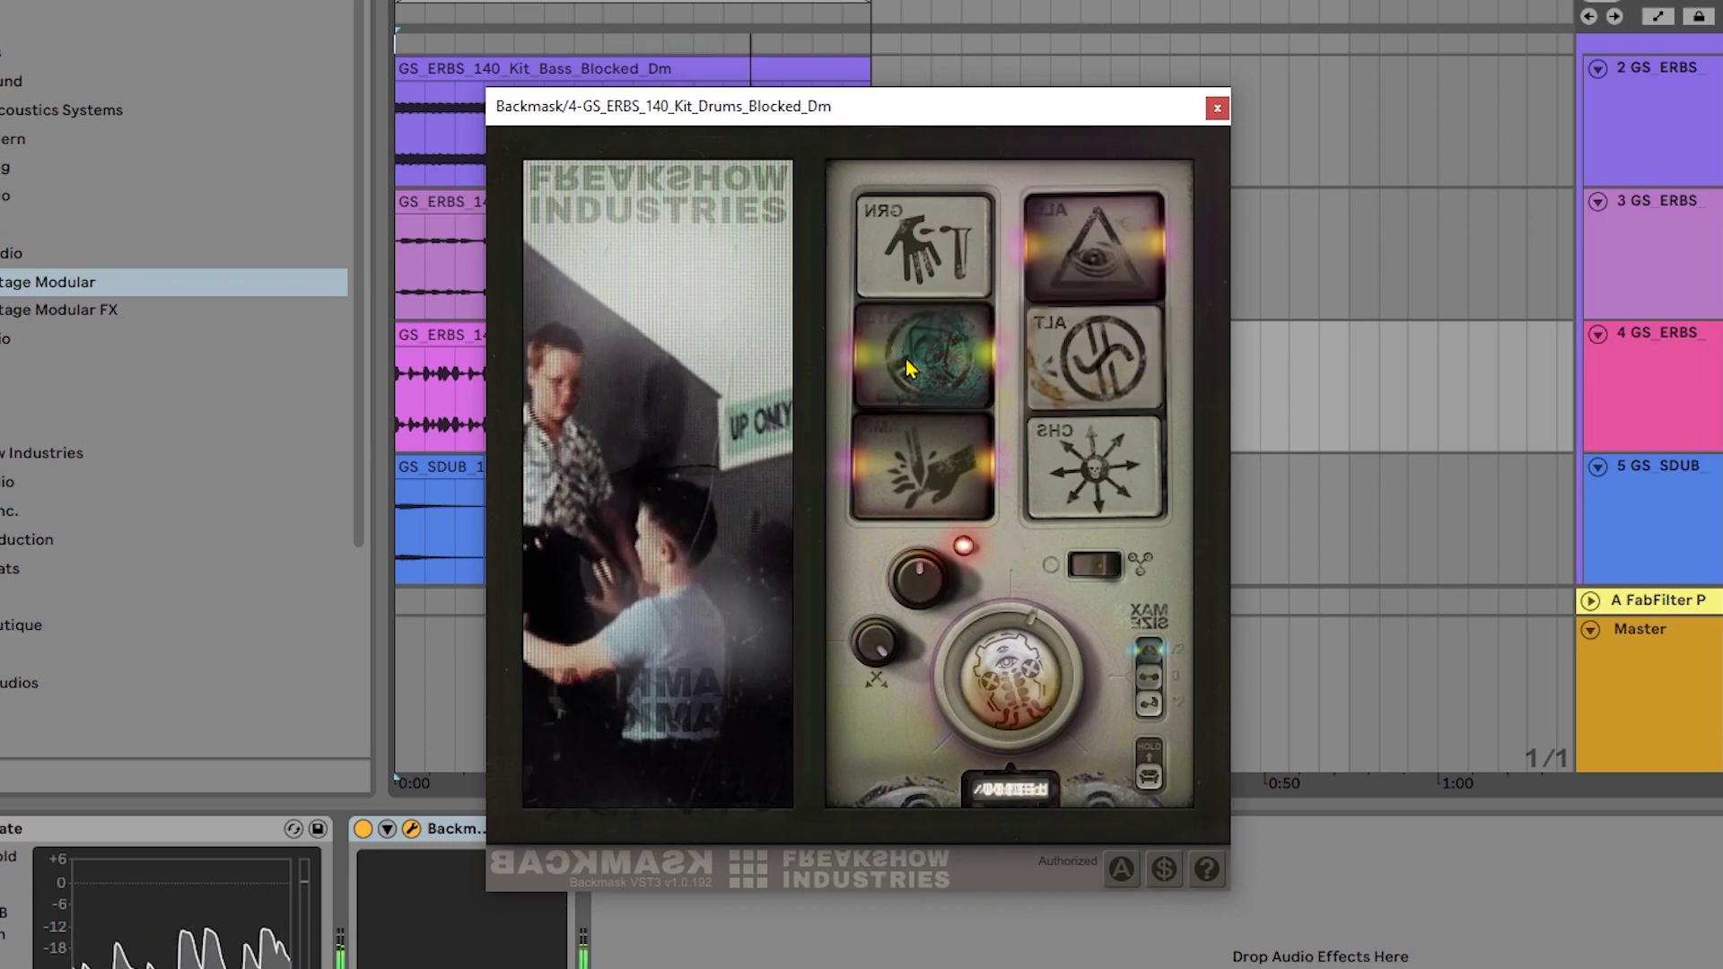
{"action": "left_click", "coordinate": [924, 467]}
{"action": "left_click", "coordinate": [996, 690]}
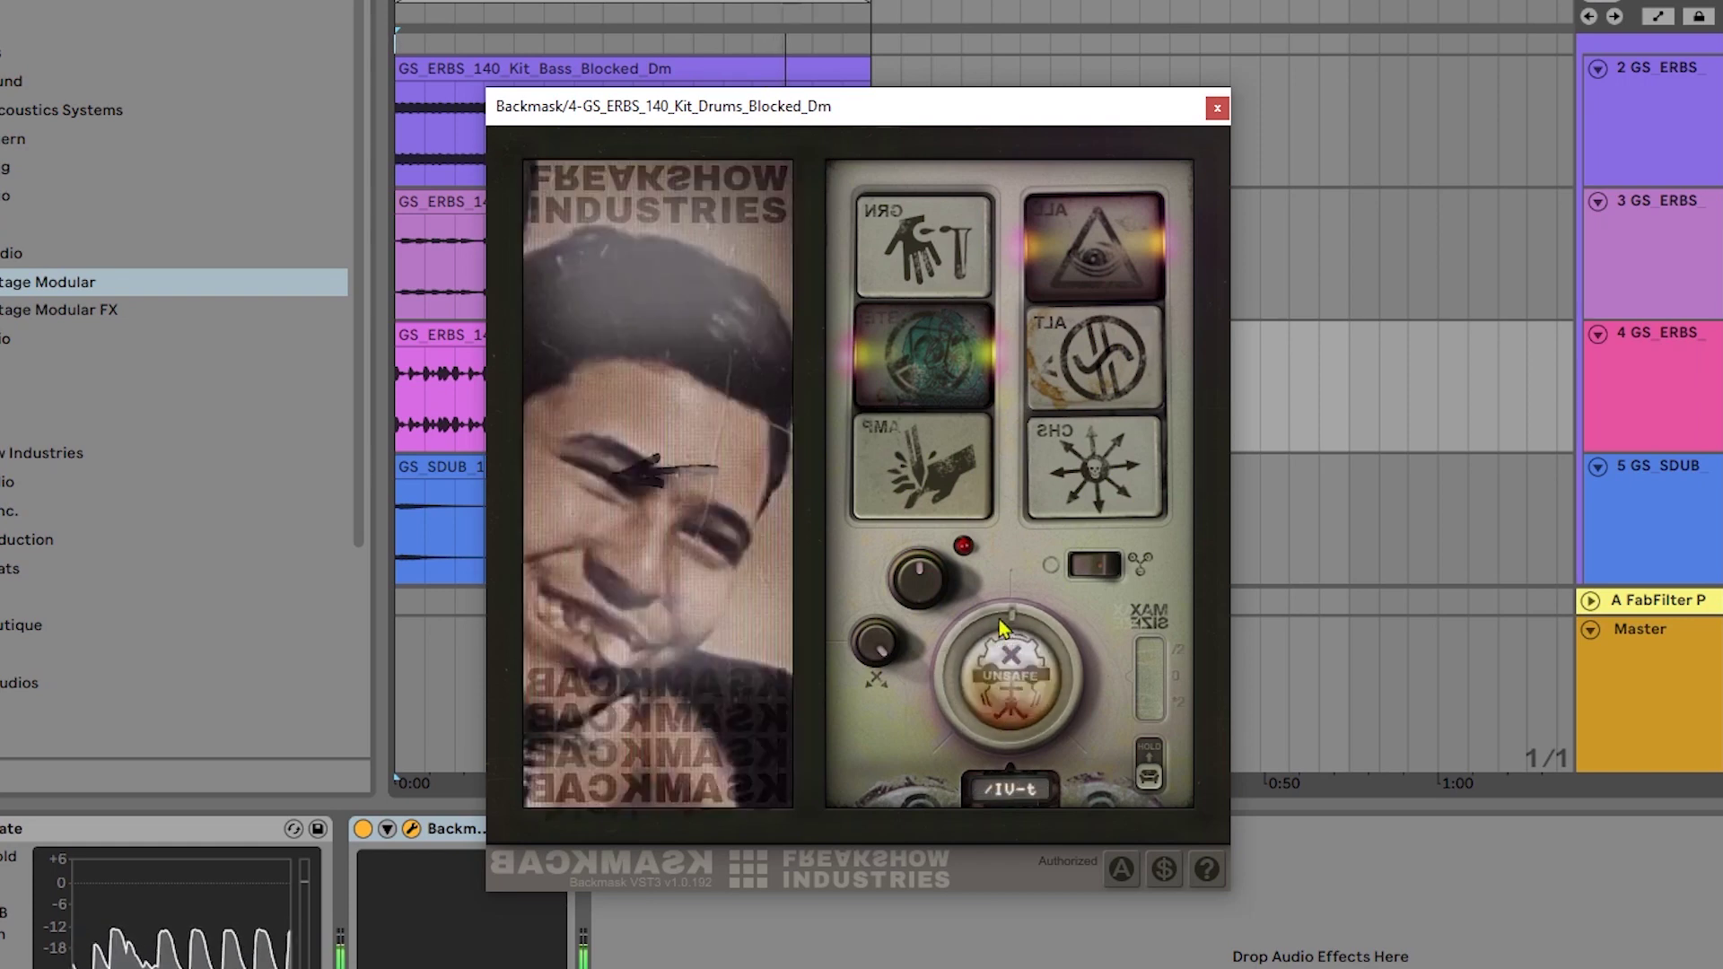
{"action": "left_click", "coordinate": [999, 601]}
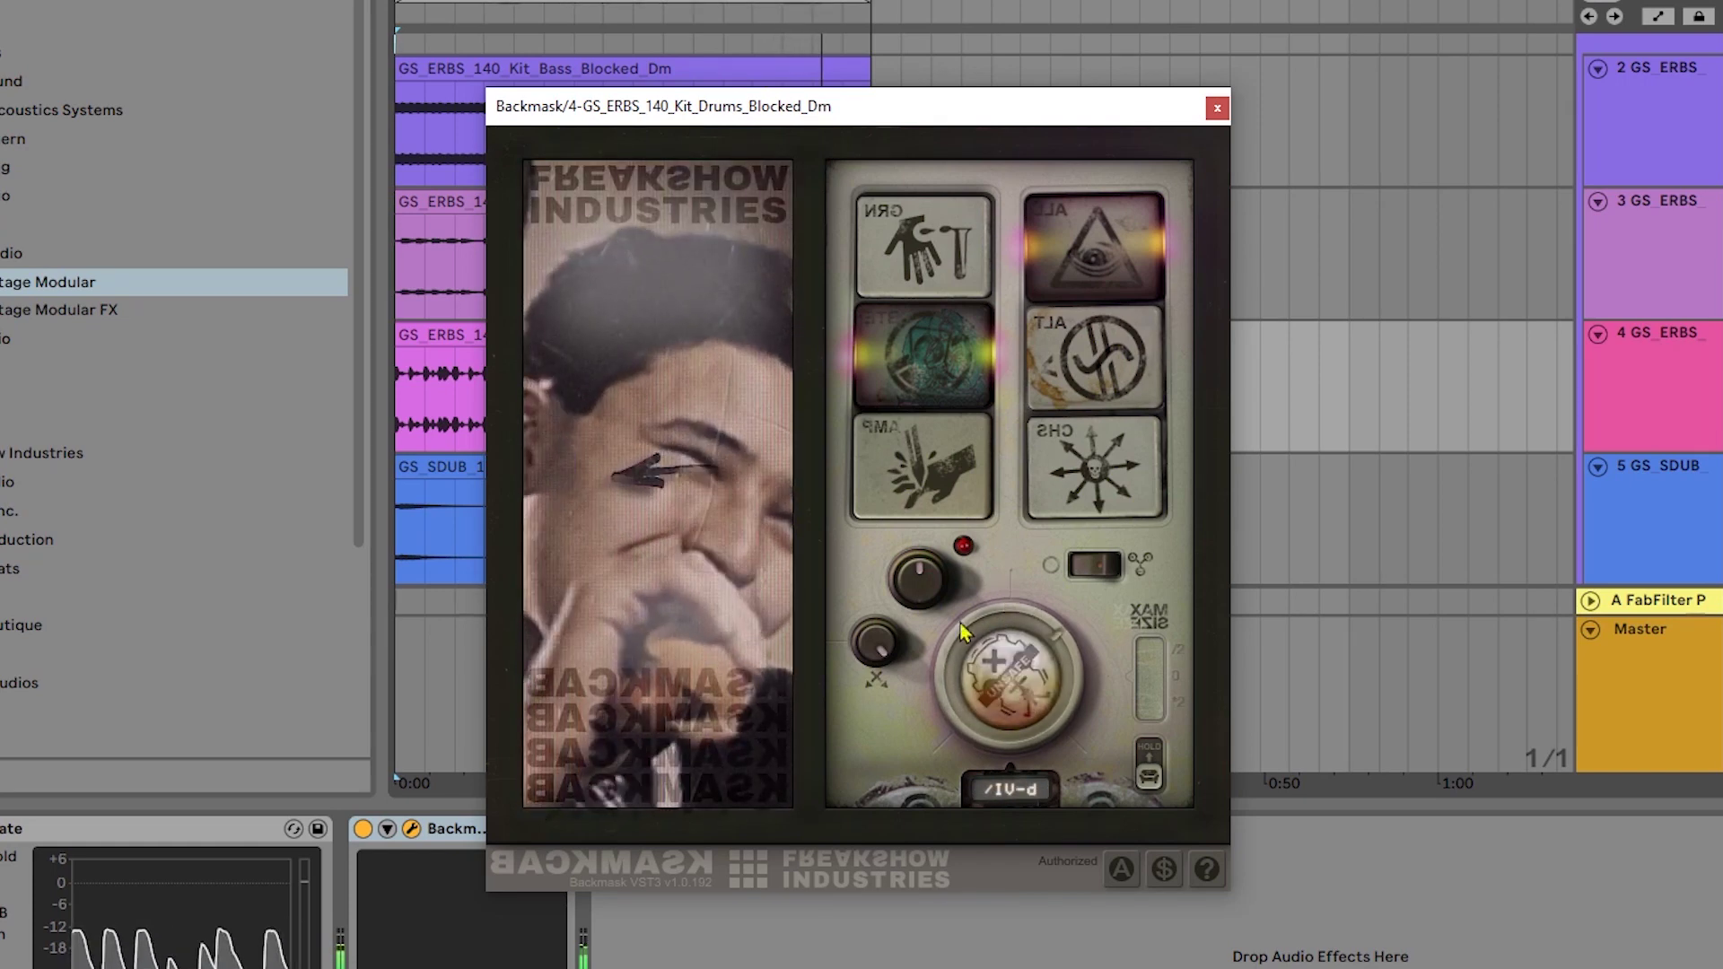
{"action": "left_click", "coordinate": [1030, 716]}
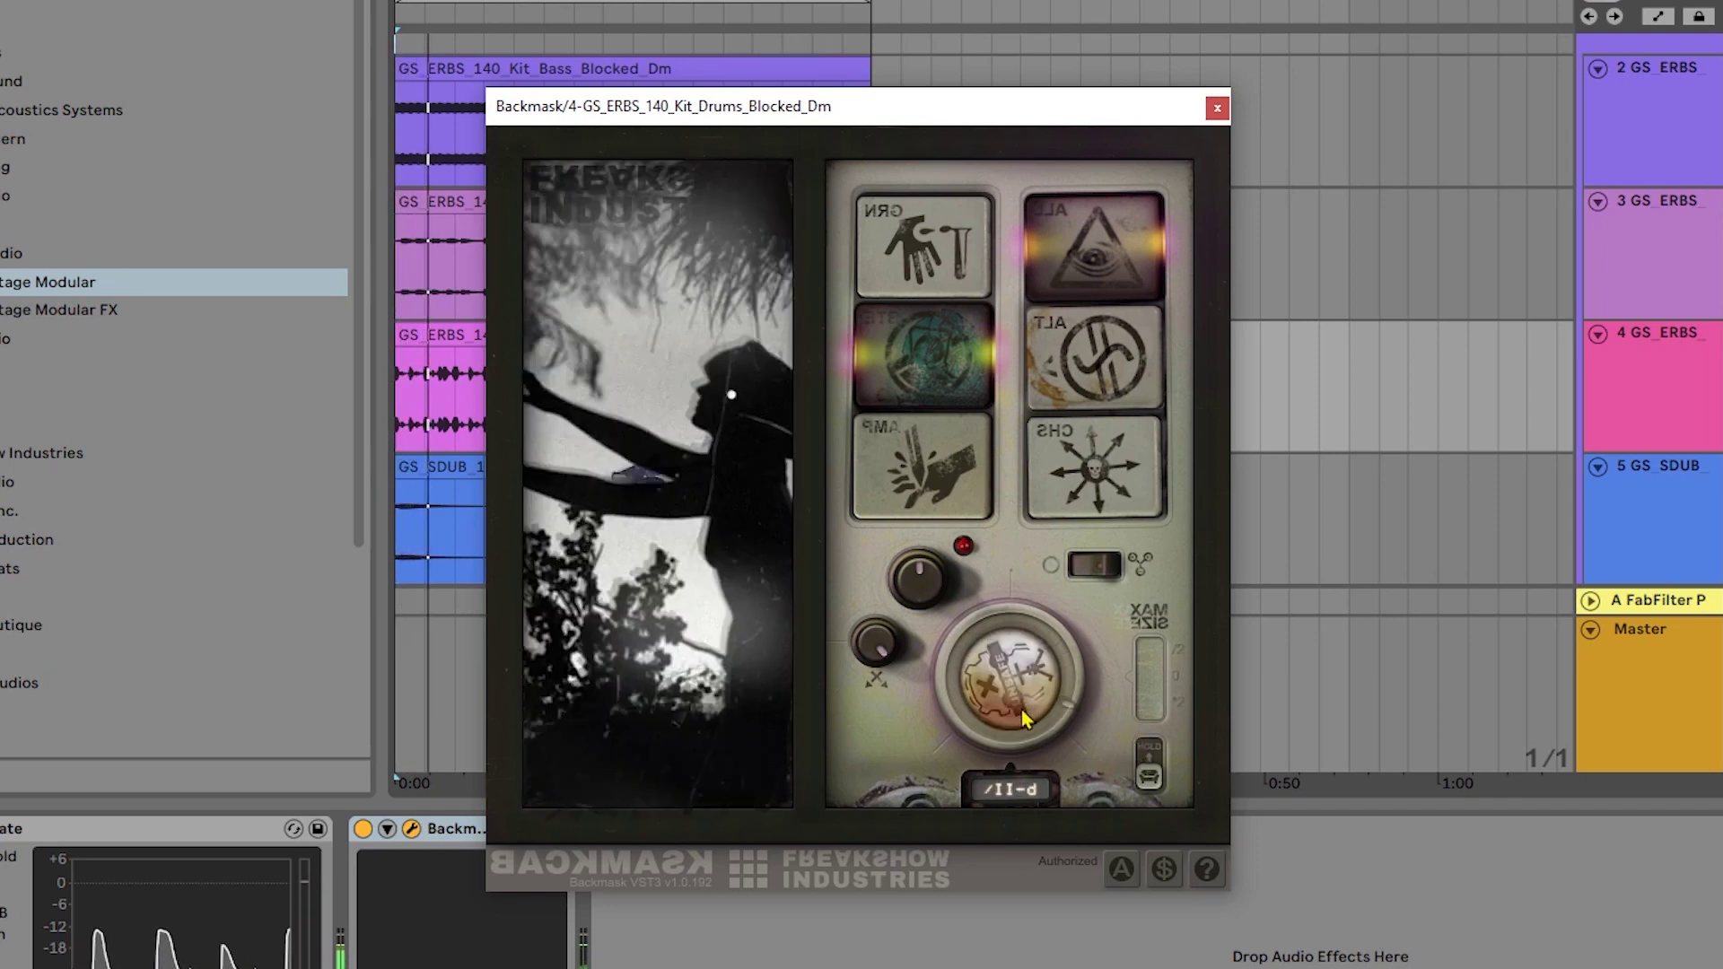
{"action": "left_click", "coordinate": [1020, 725]}
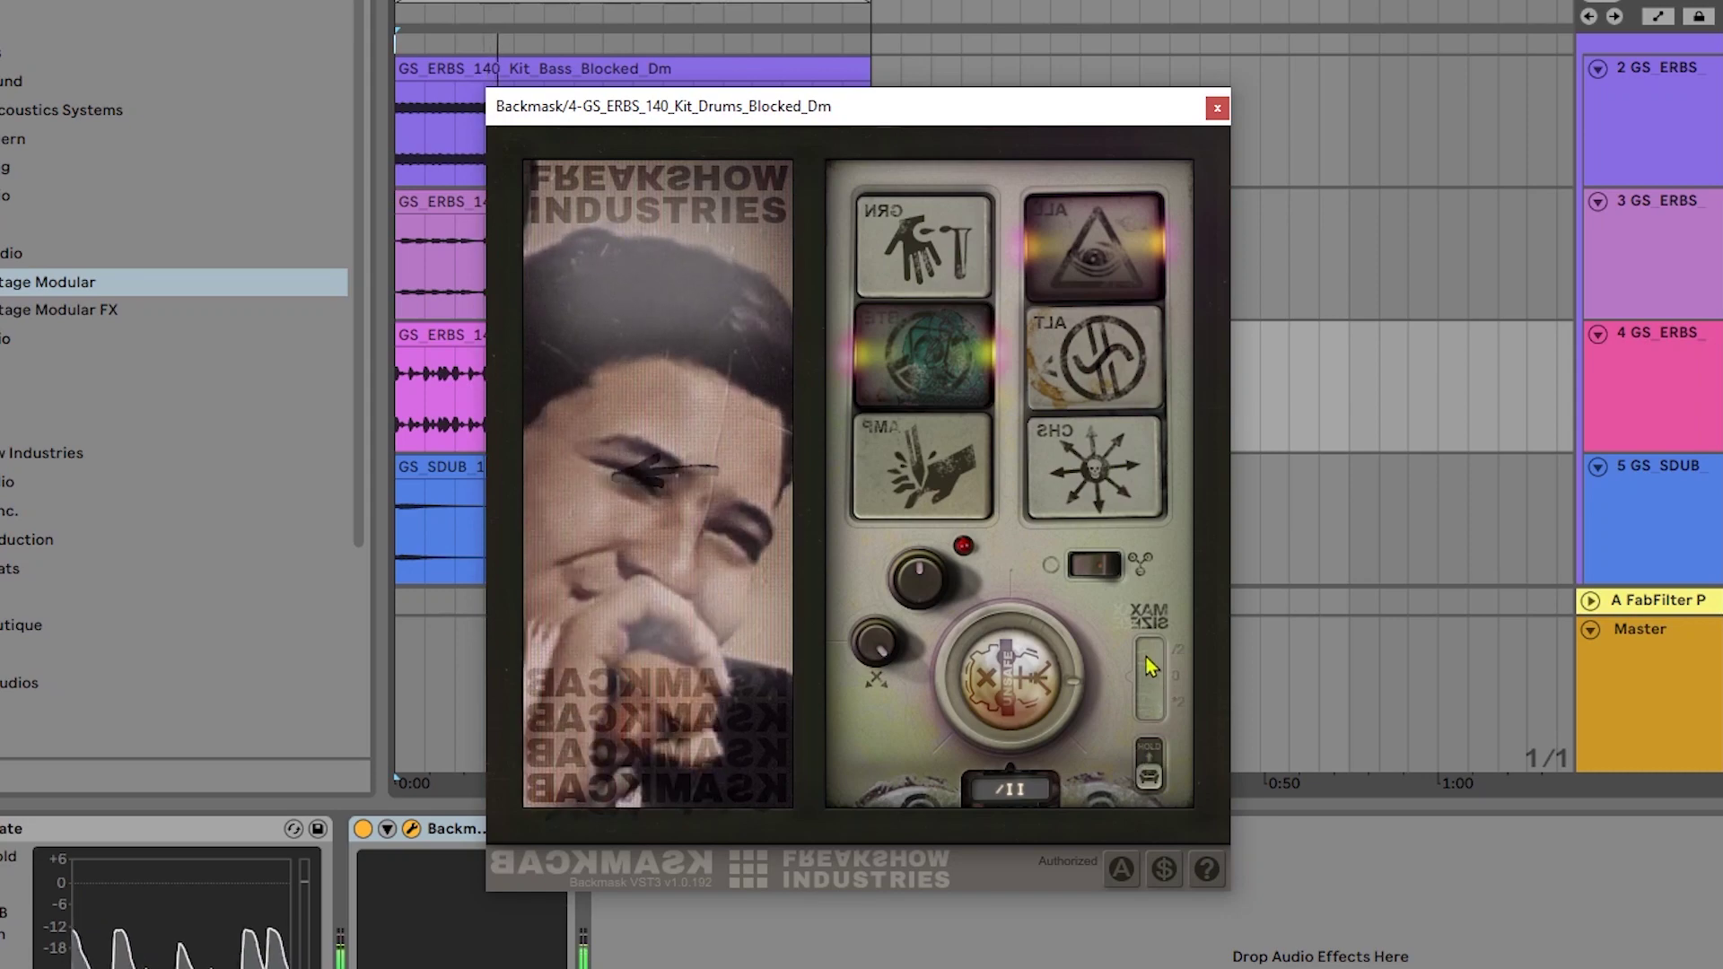
{"action": "left_click", "coordinate": [1026, 718]}
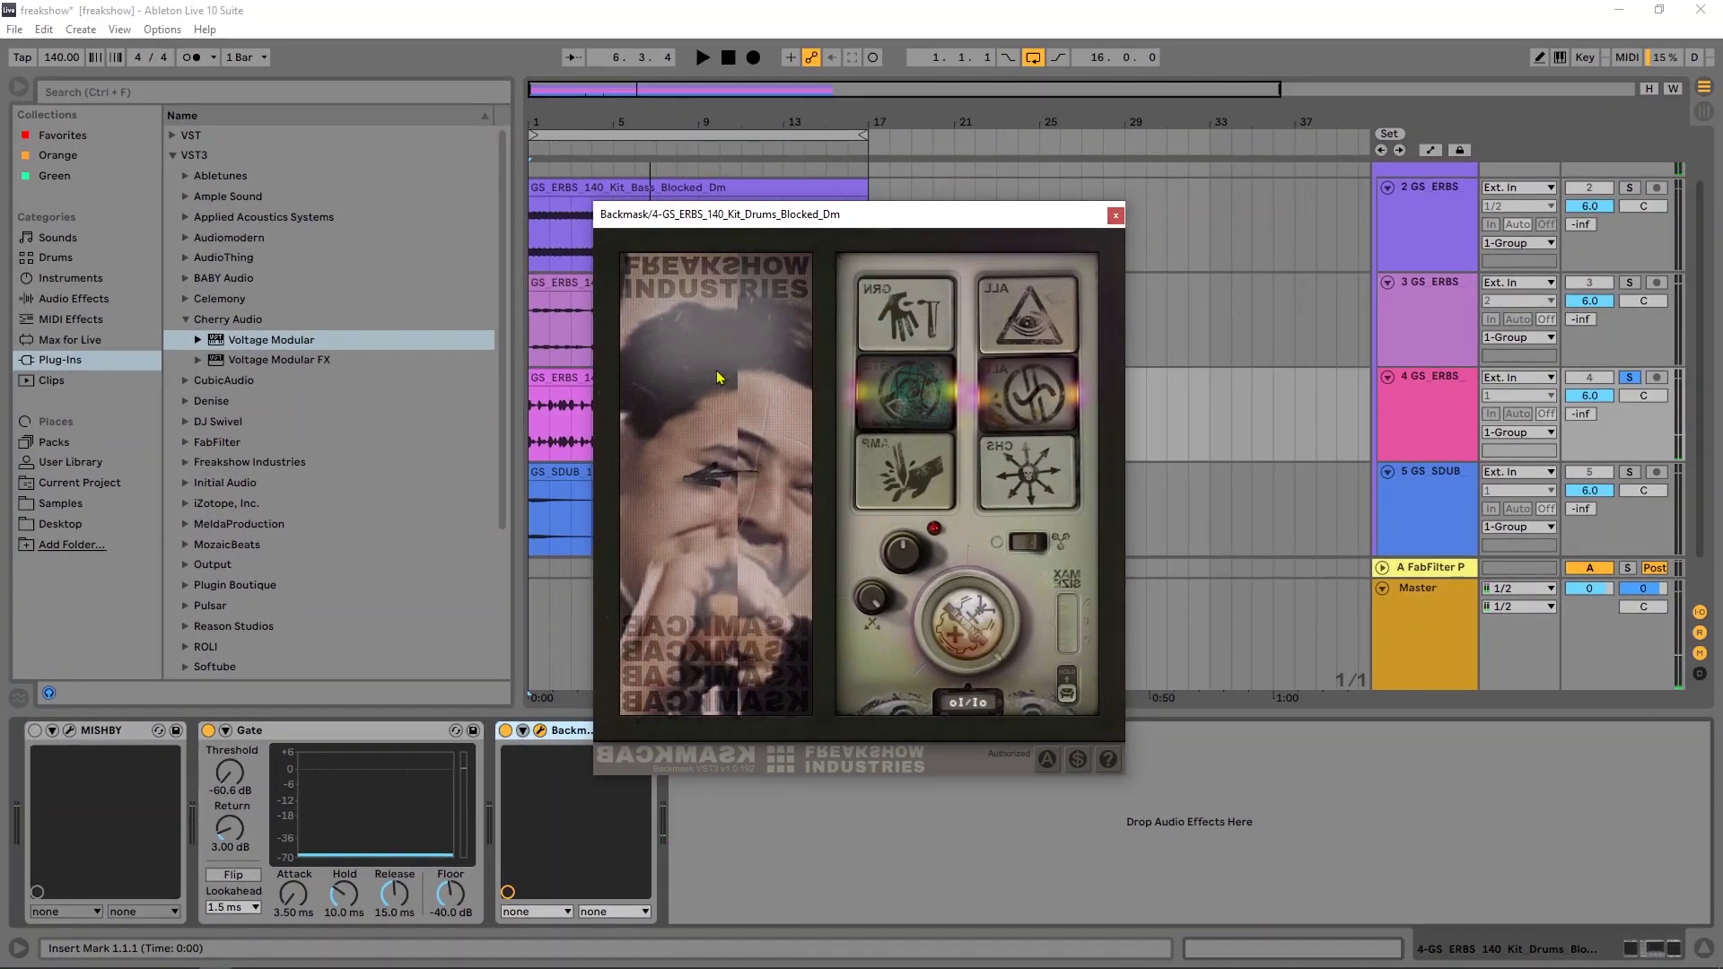
Step: Set Backmask to Reverse Random with triggering by milliseconds, and hide its window from the arrangement
{"action": "left_click_drag", "start_coordinate": [751, 220], "coordinate": [1145, 130]}
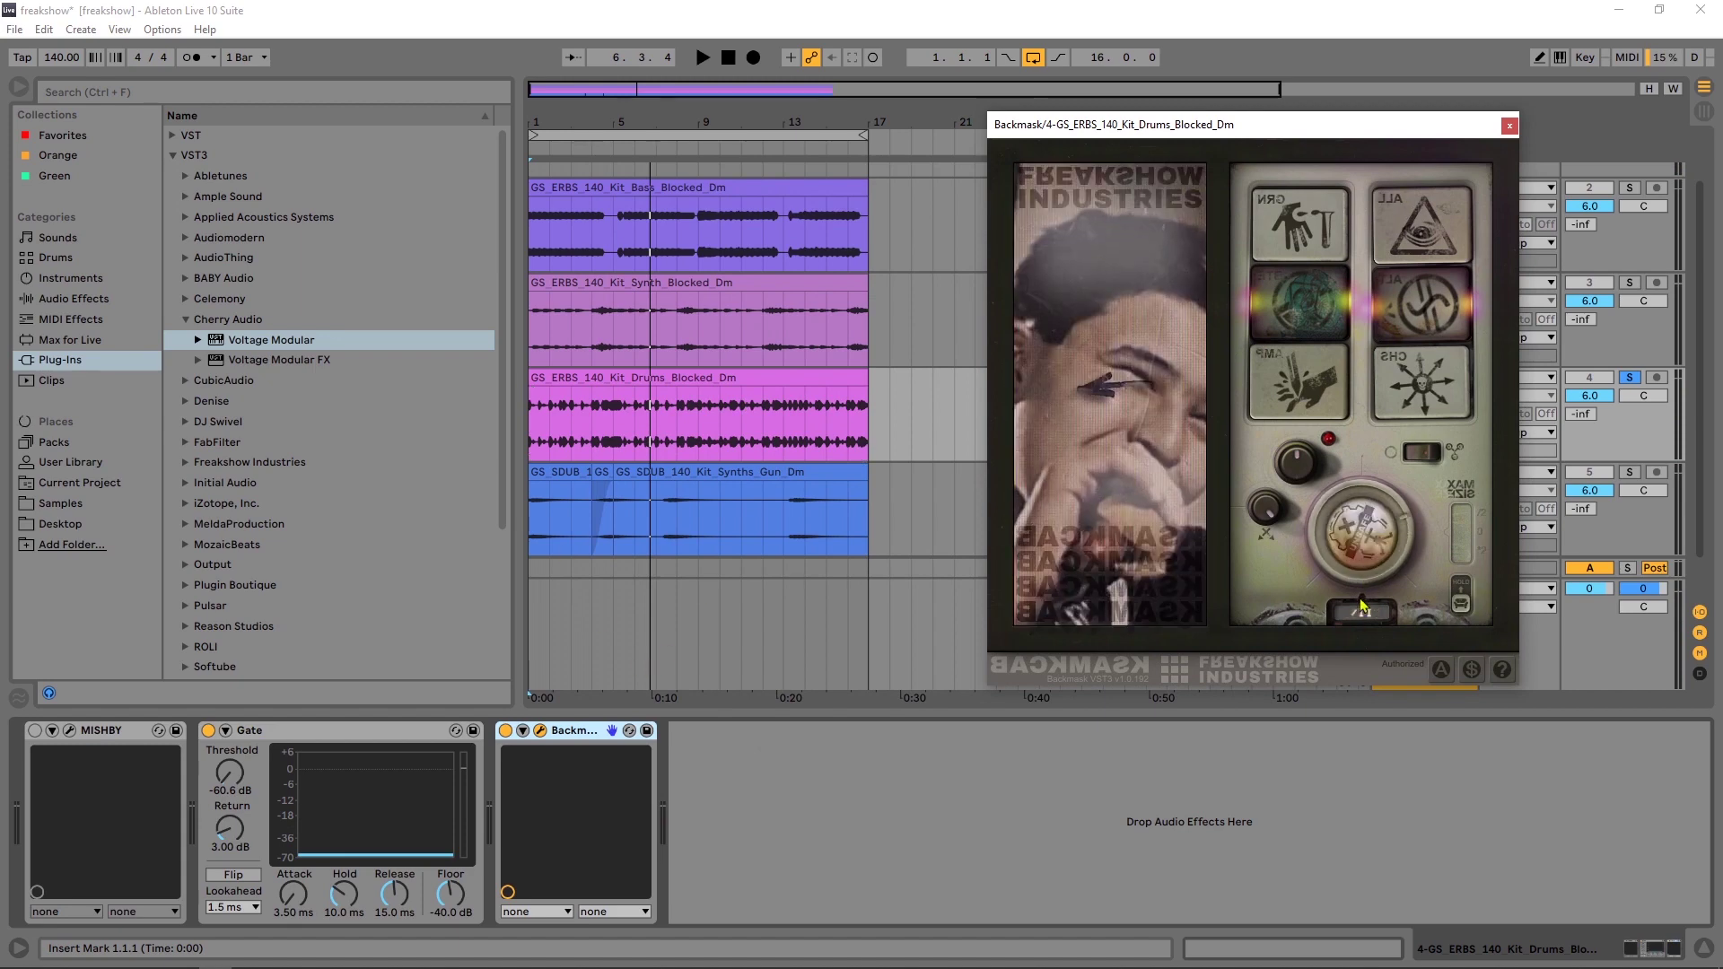
{"action": "left_click", "coordinate": [1402, 388]}
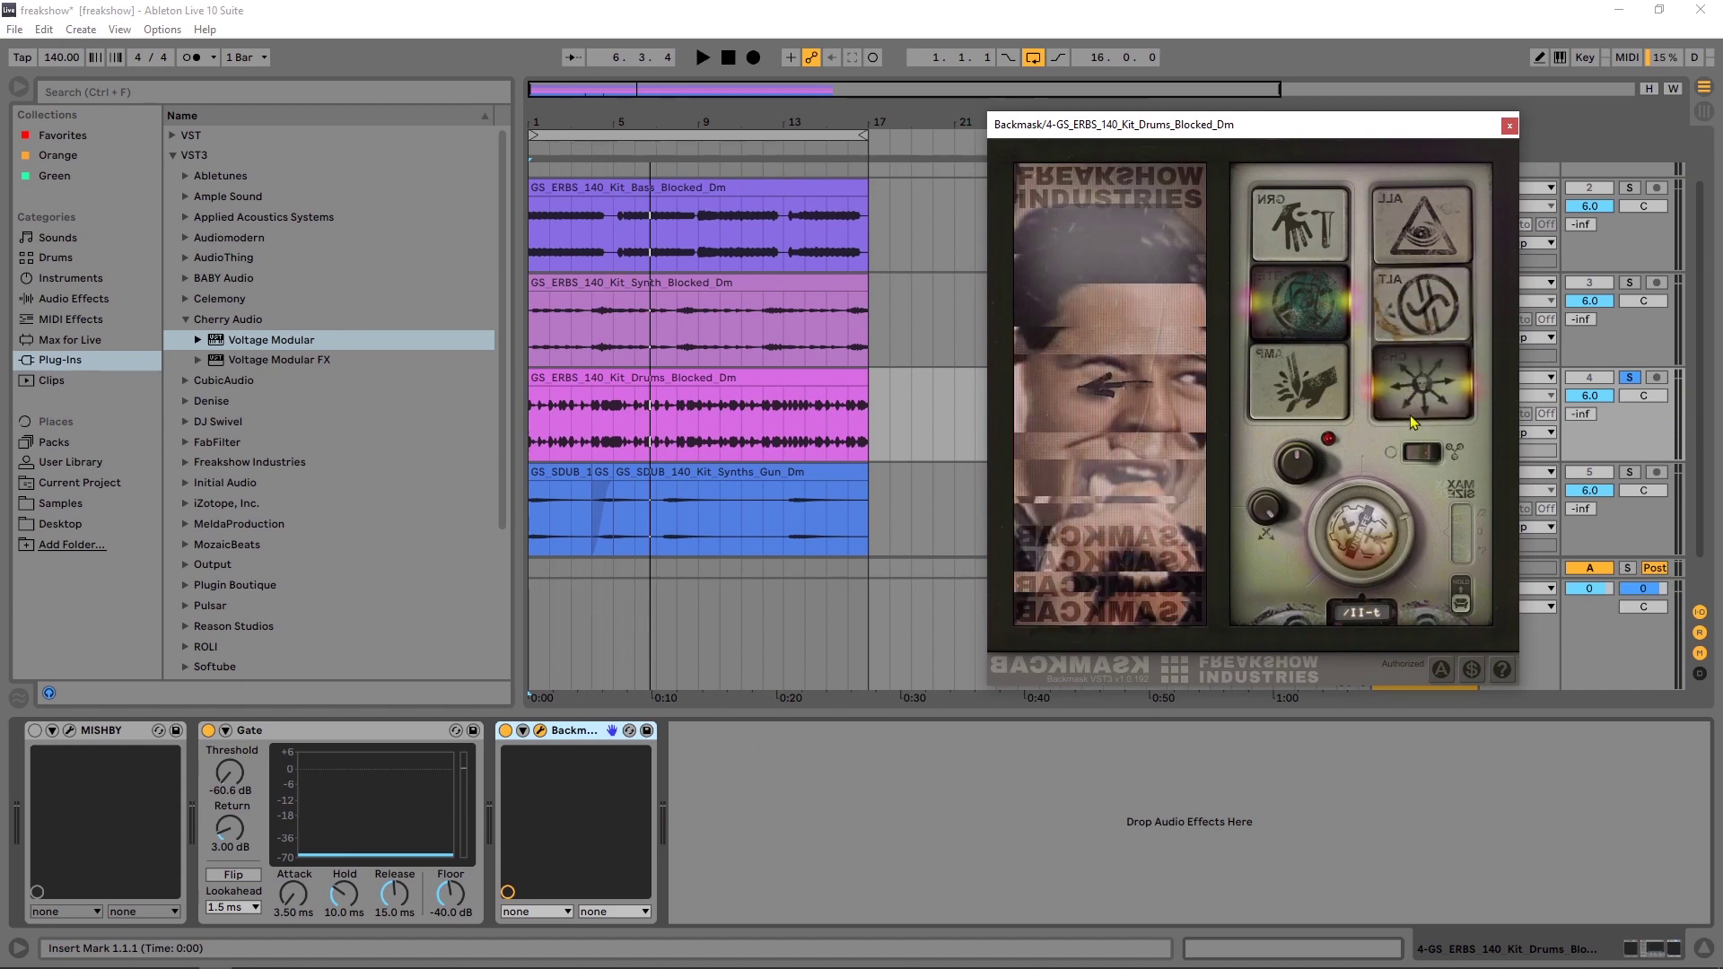
{"action": "left_click", "coordinate": [1312, 216]}
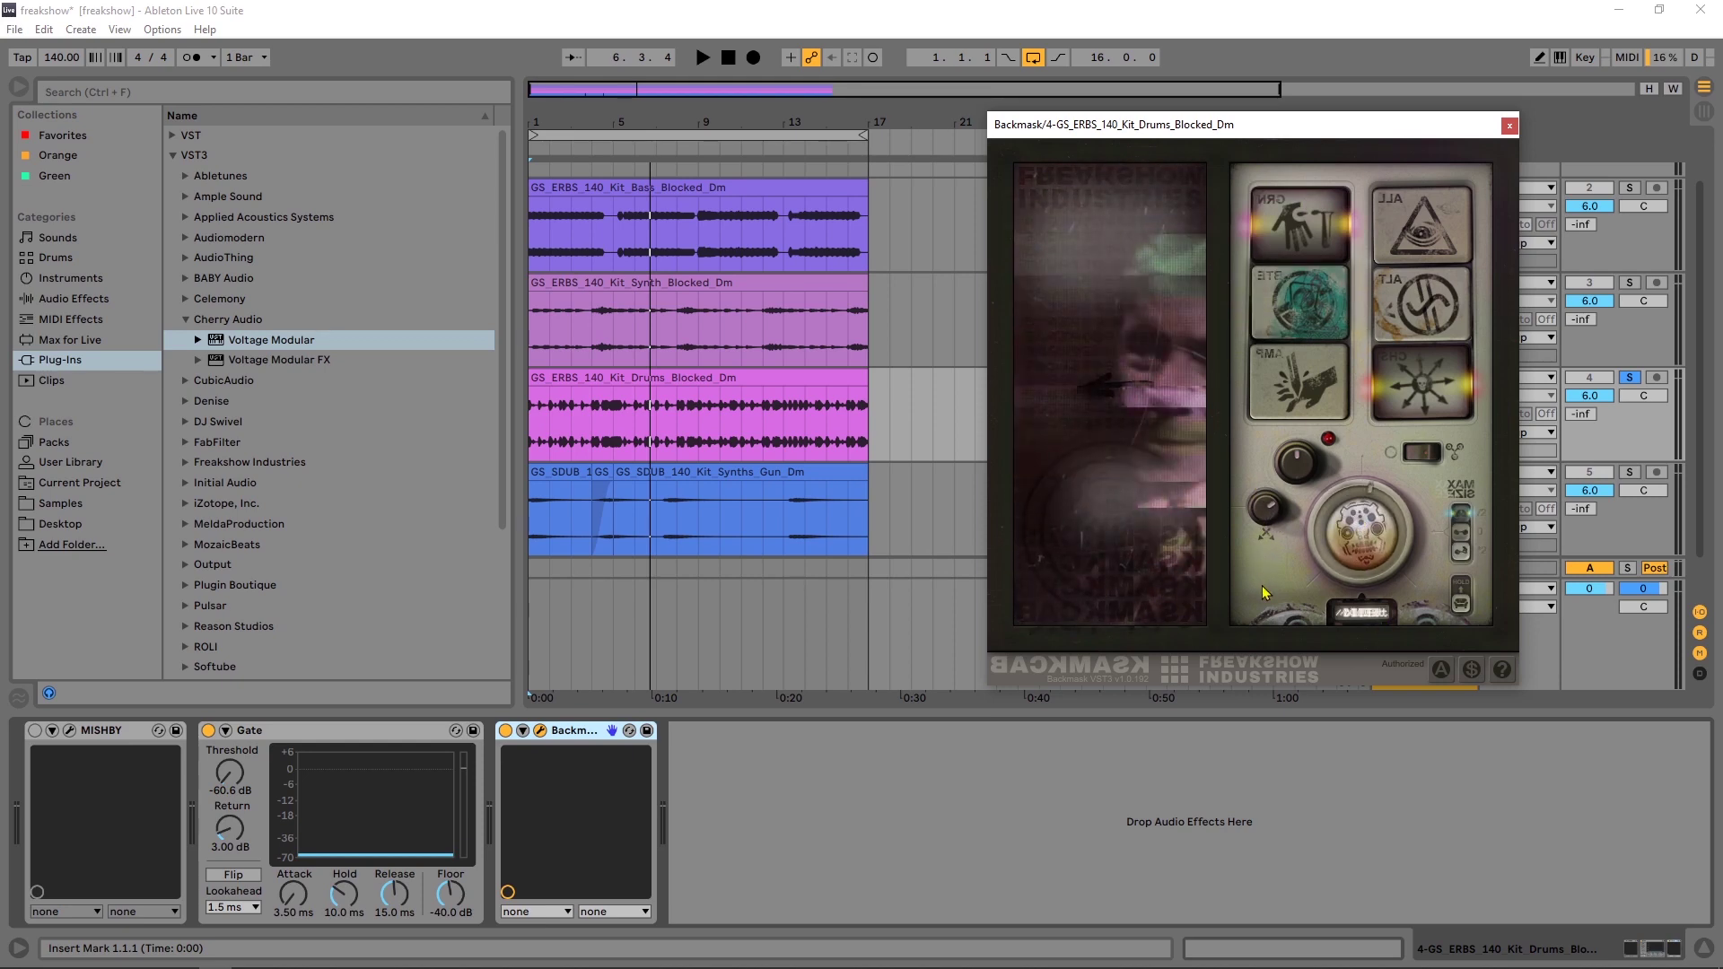
{"action": "key", "text": "ctrl+alt+p"}
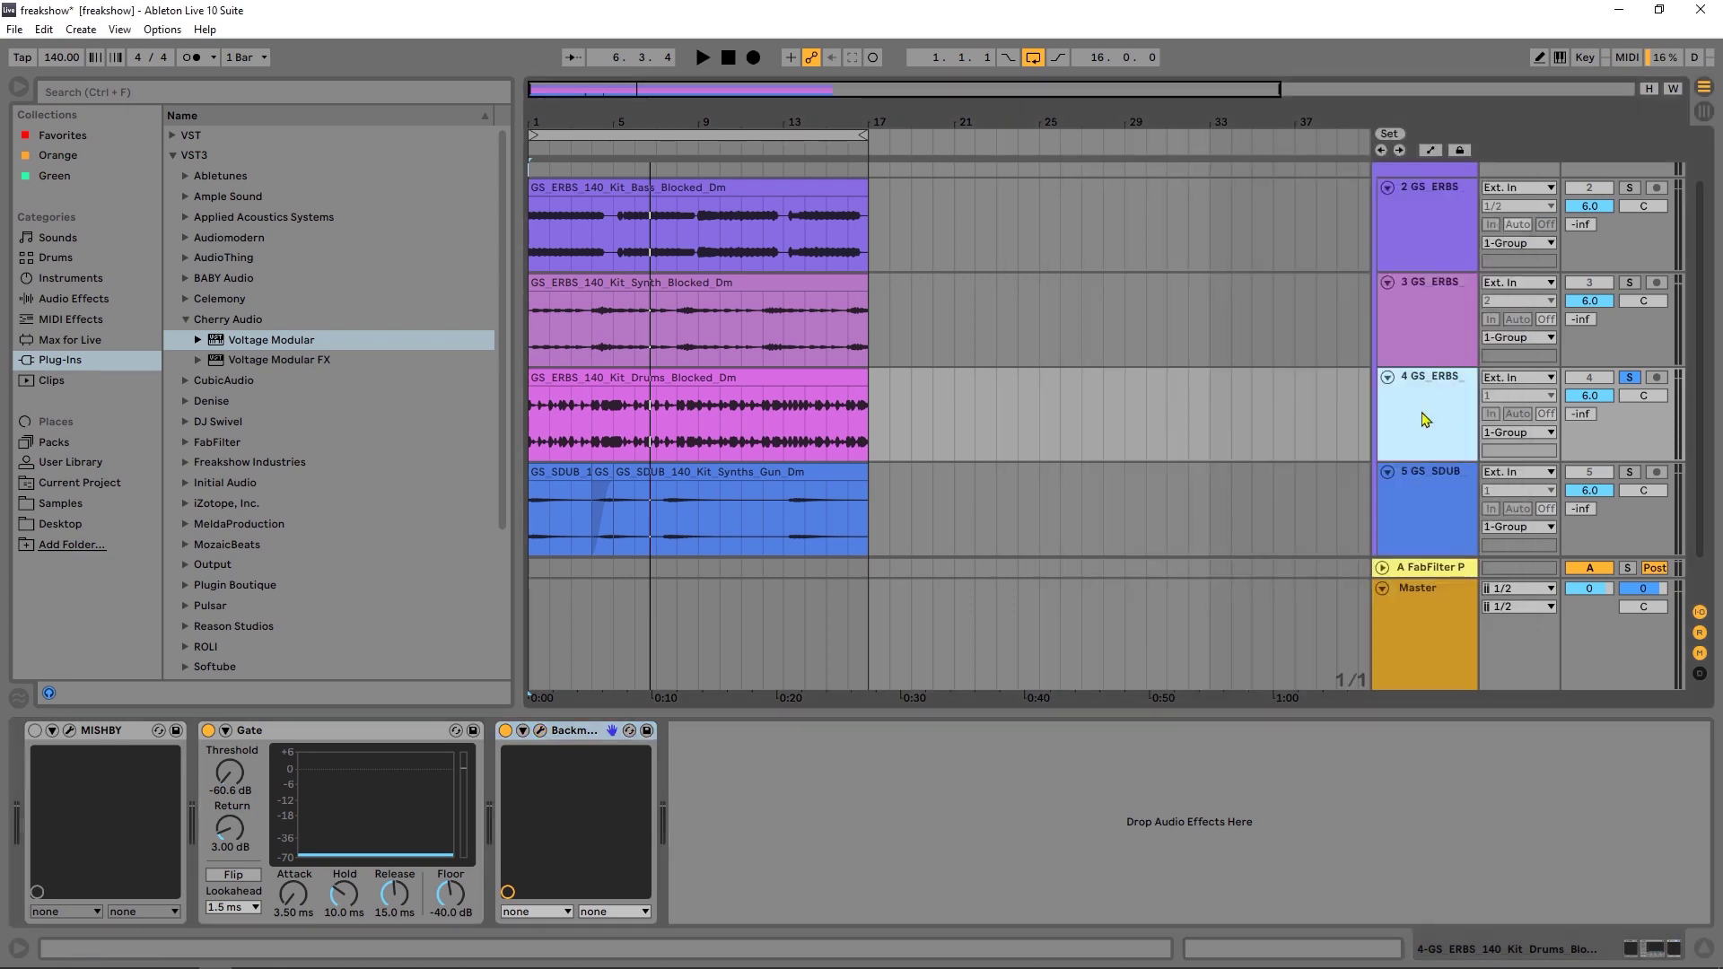
Step: Show the automation lanes and set Backmask's Device On automation to off along the drums track
{"action": "key", "text": "a"}
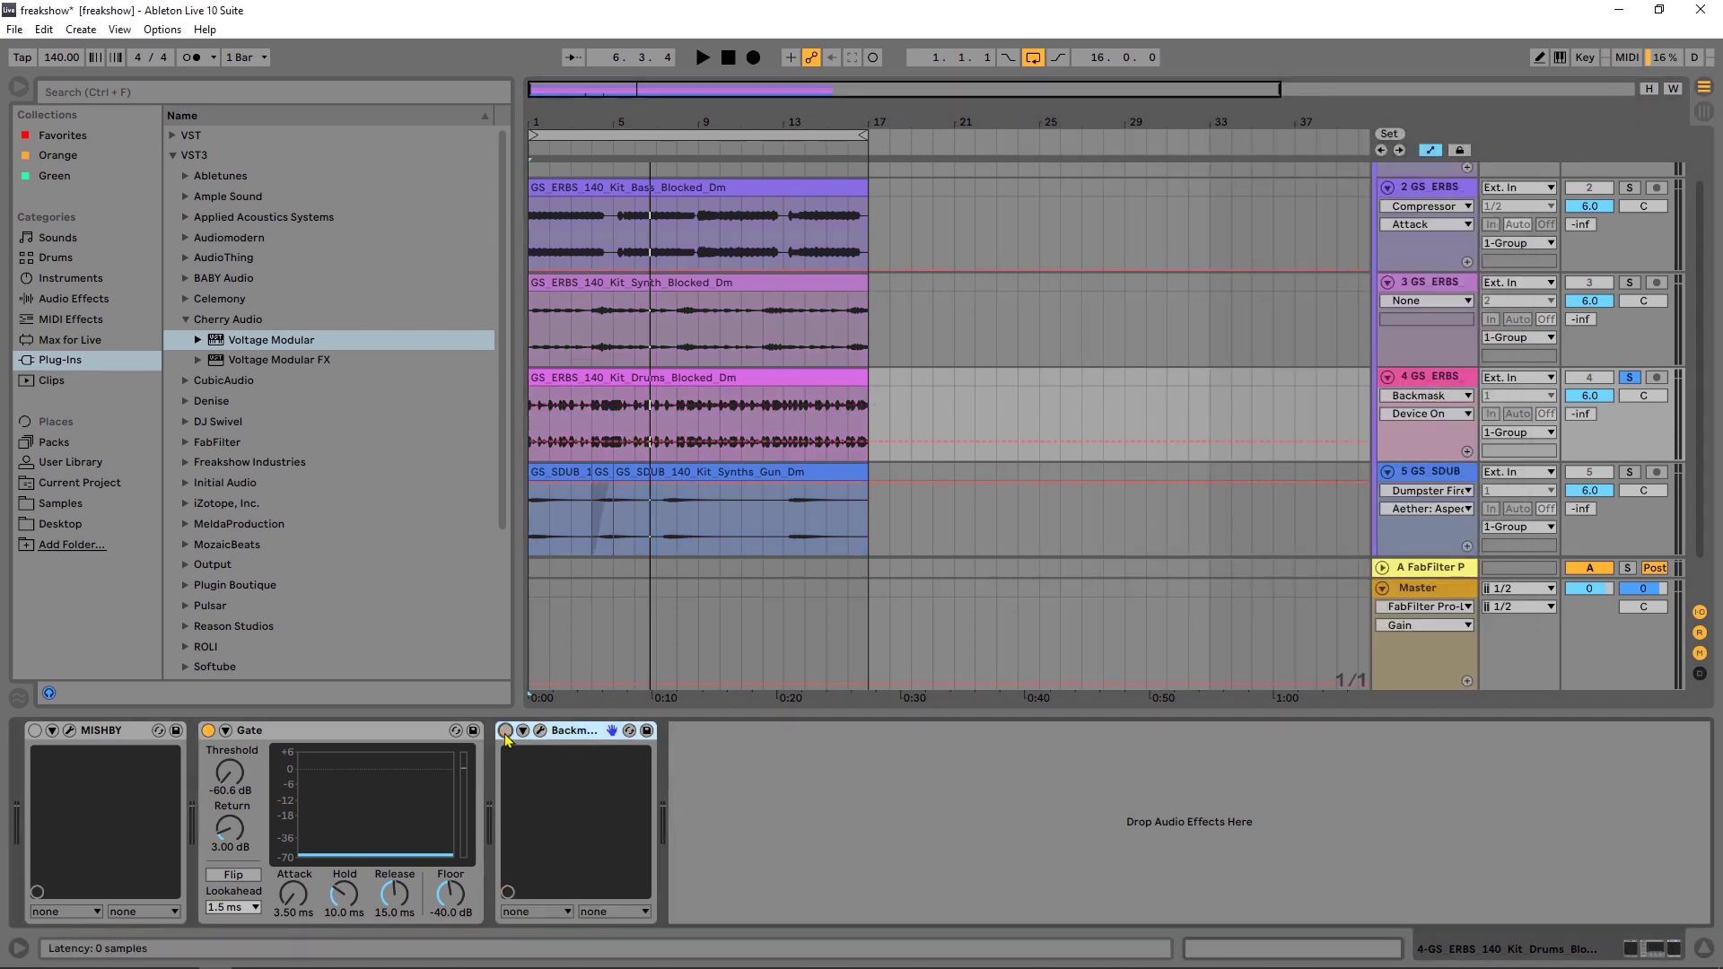
{"action": "key", "text": "b"}
{"action": "left_click_drag", "start_coordinate": [683, 405], "coordinate": [691, 430]}
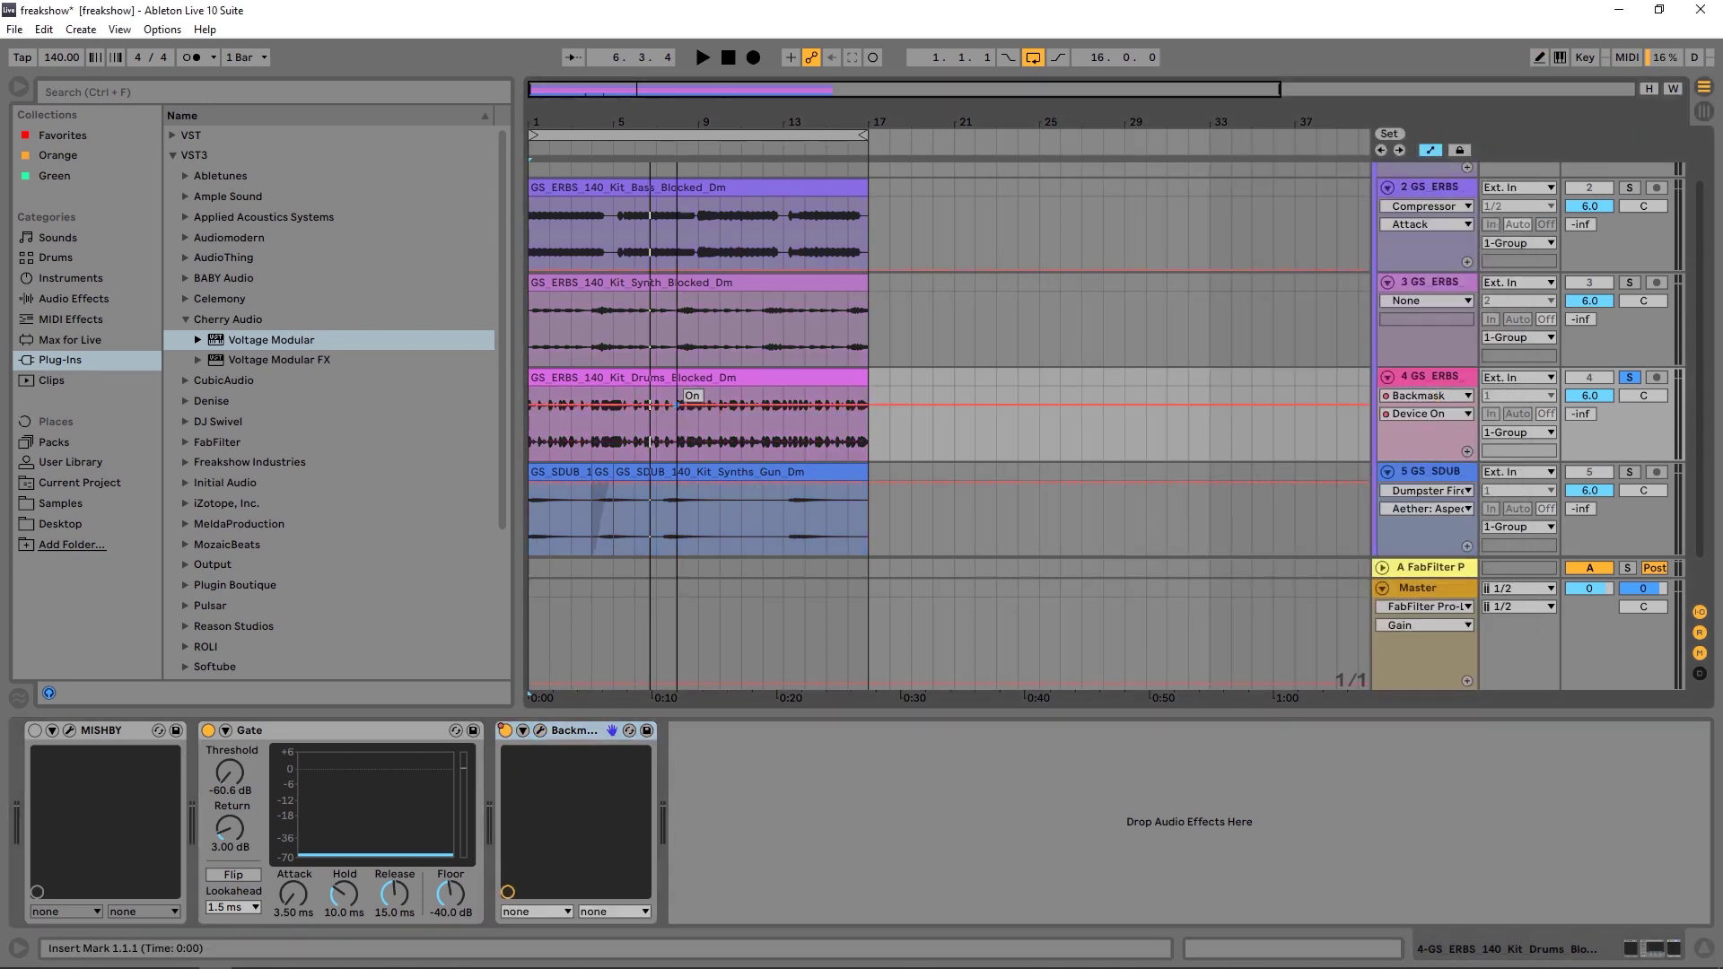
{"action": "key", "text": "b"}
{"action": "key", "text": "plus"}
{"action": "key", "text": "plus"}
{"action": "key", "text": "b"}
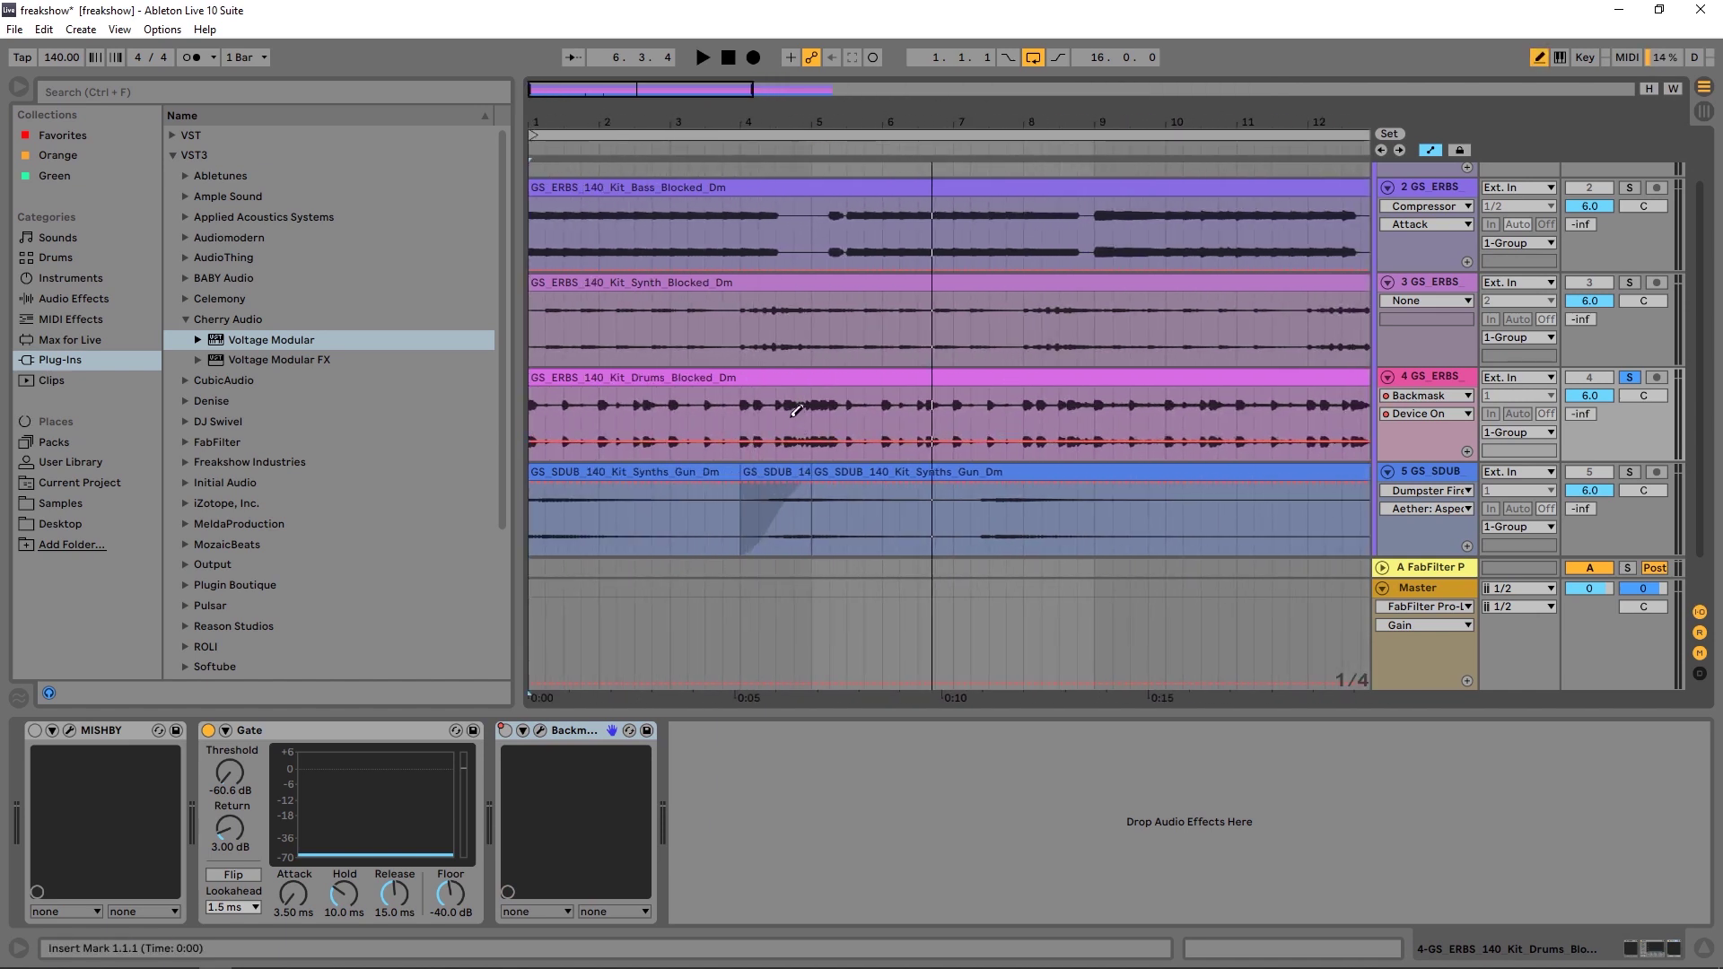
Step: Draw short Device On automation pulses for Backmask at the ends of bars 4, 8, 12 and 16 on the drums track
{"action": "left_click", "coordinate": [795, 408]}
{"action": "key", "text": "minus"}
{"action": "key", "text": "minus"}
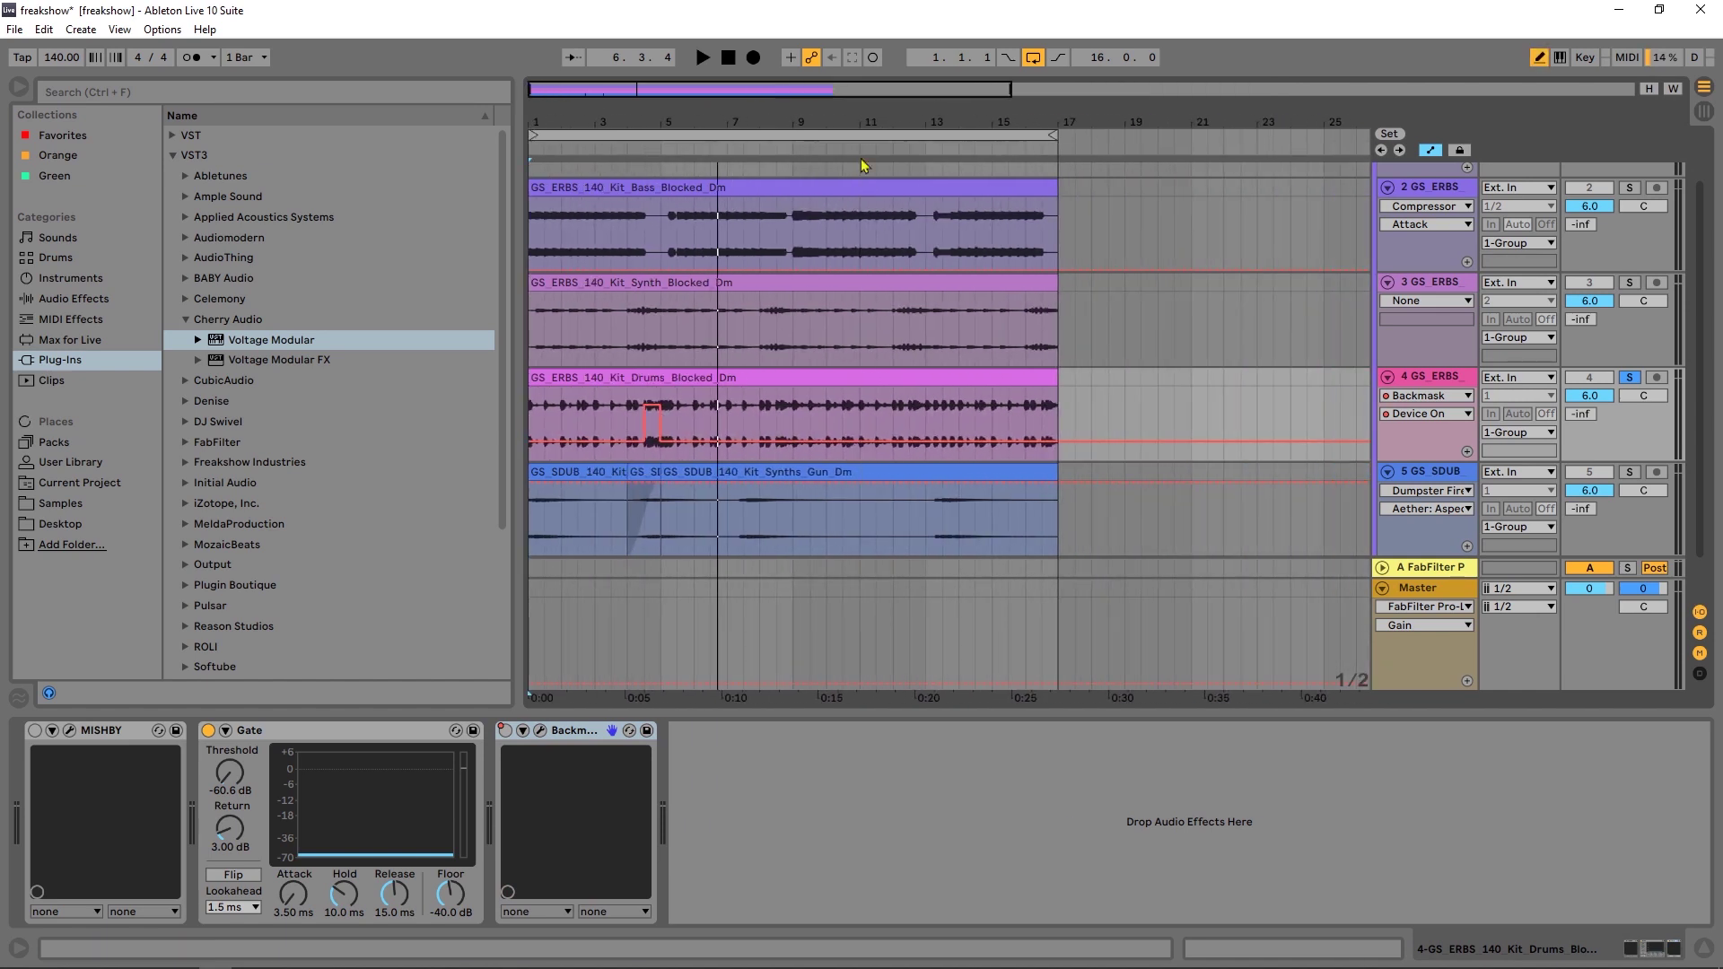
{"action": "left_click", "coordinate": [785, 411]}
{"action": "left_click", "coordinate": [917, 408]}
{"action": "left_click", "coordinate": [1048, 408]}
Step: Play the drum loop with the Backmask automation, reopen the plug-in window, and stop playback
{"action": "key", "text": "space"}
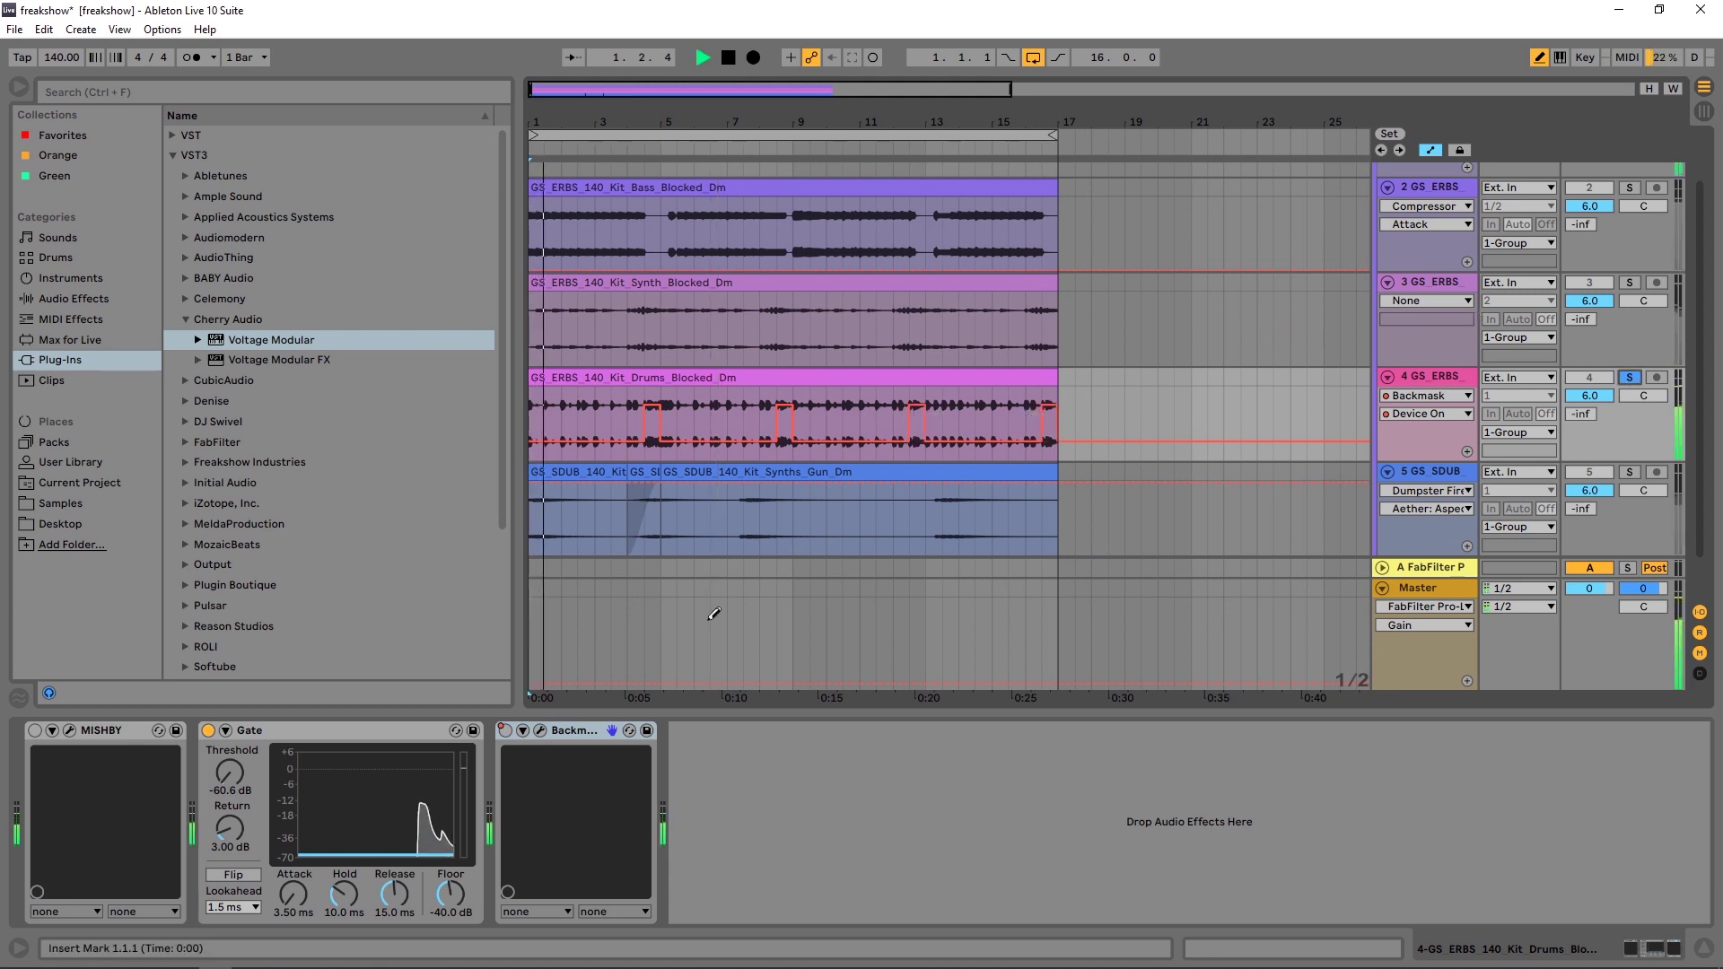
{"action": "left_click", "coordinate": [541, 732]}
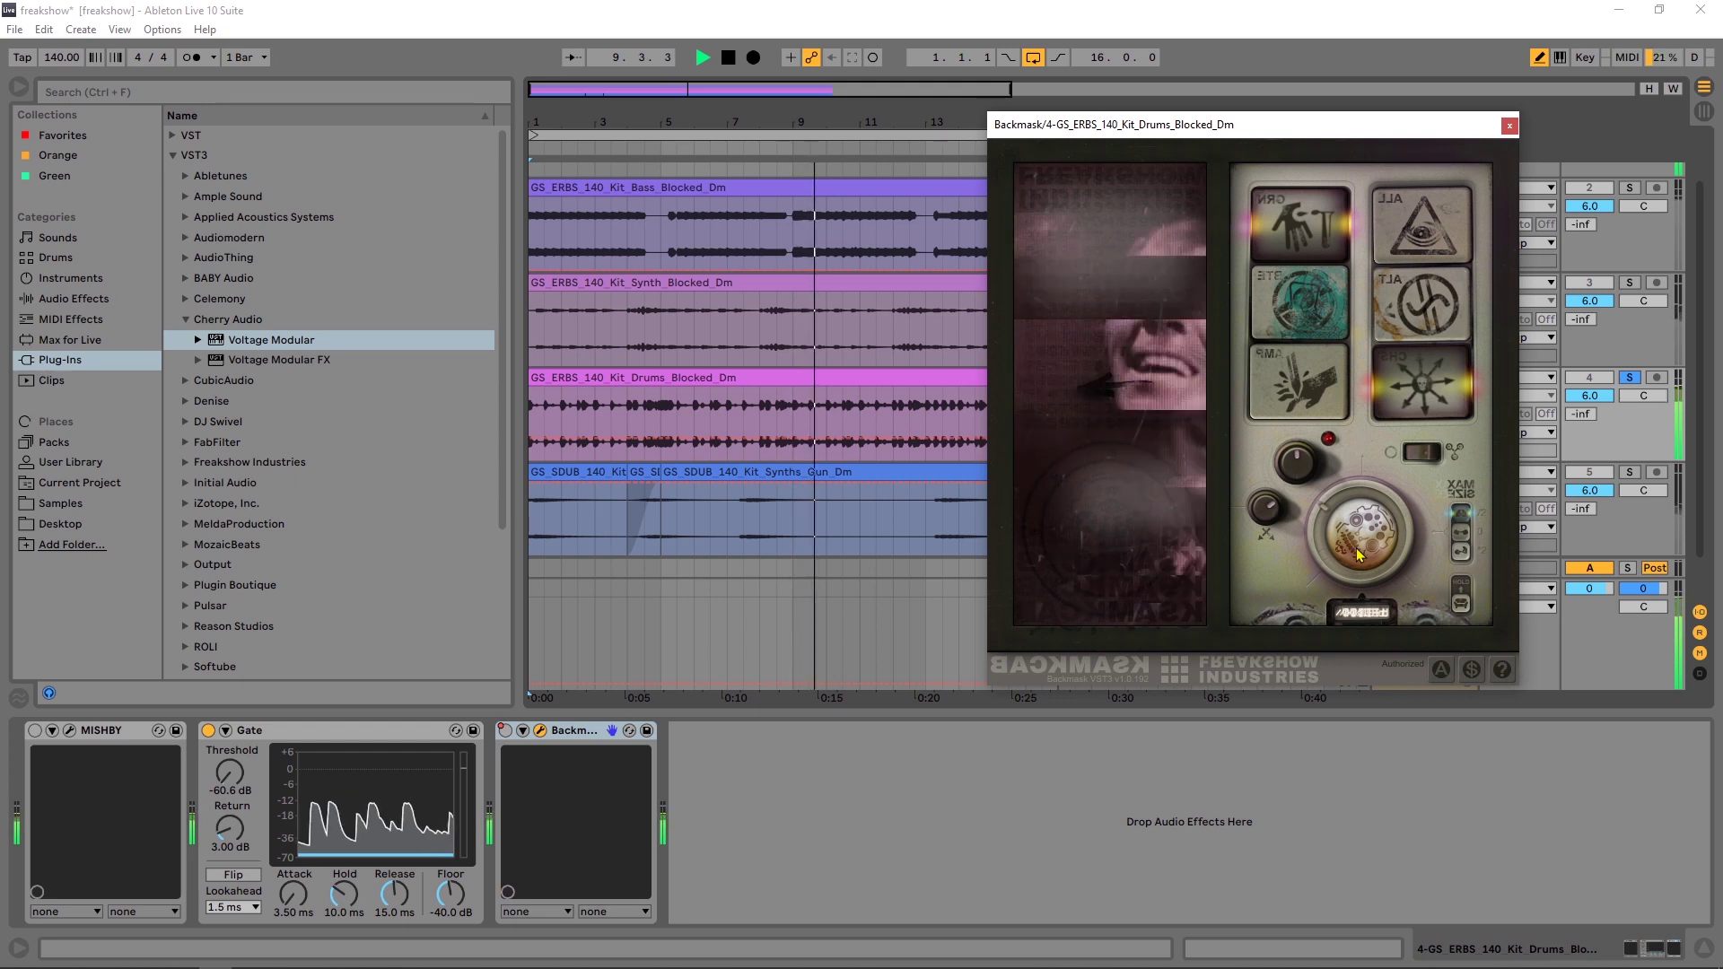
{"action": "key", "text": "space"}
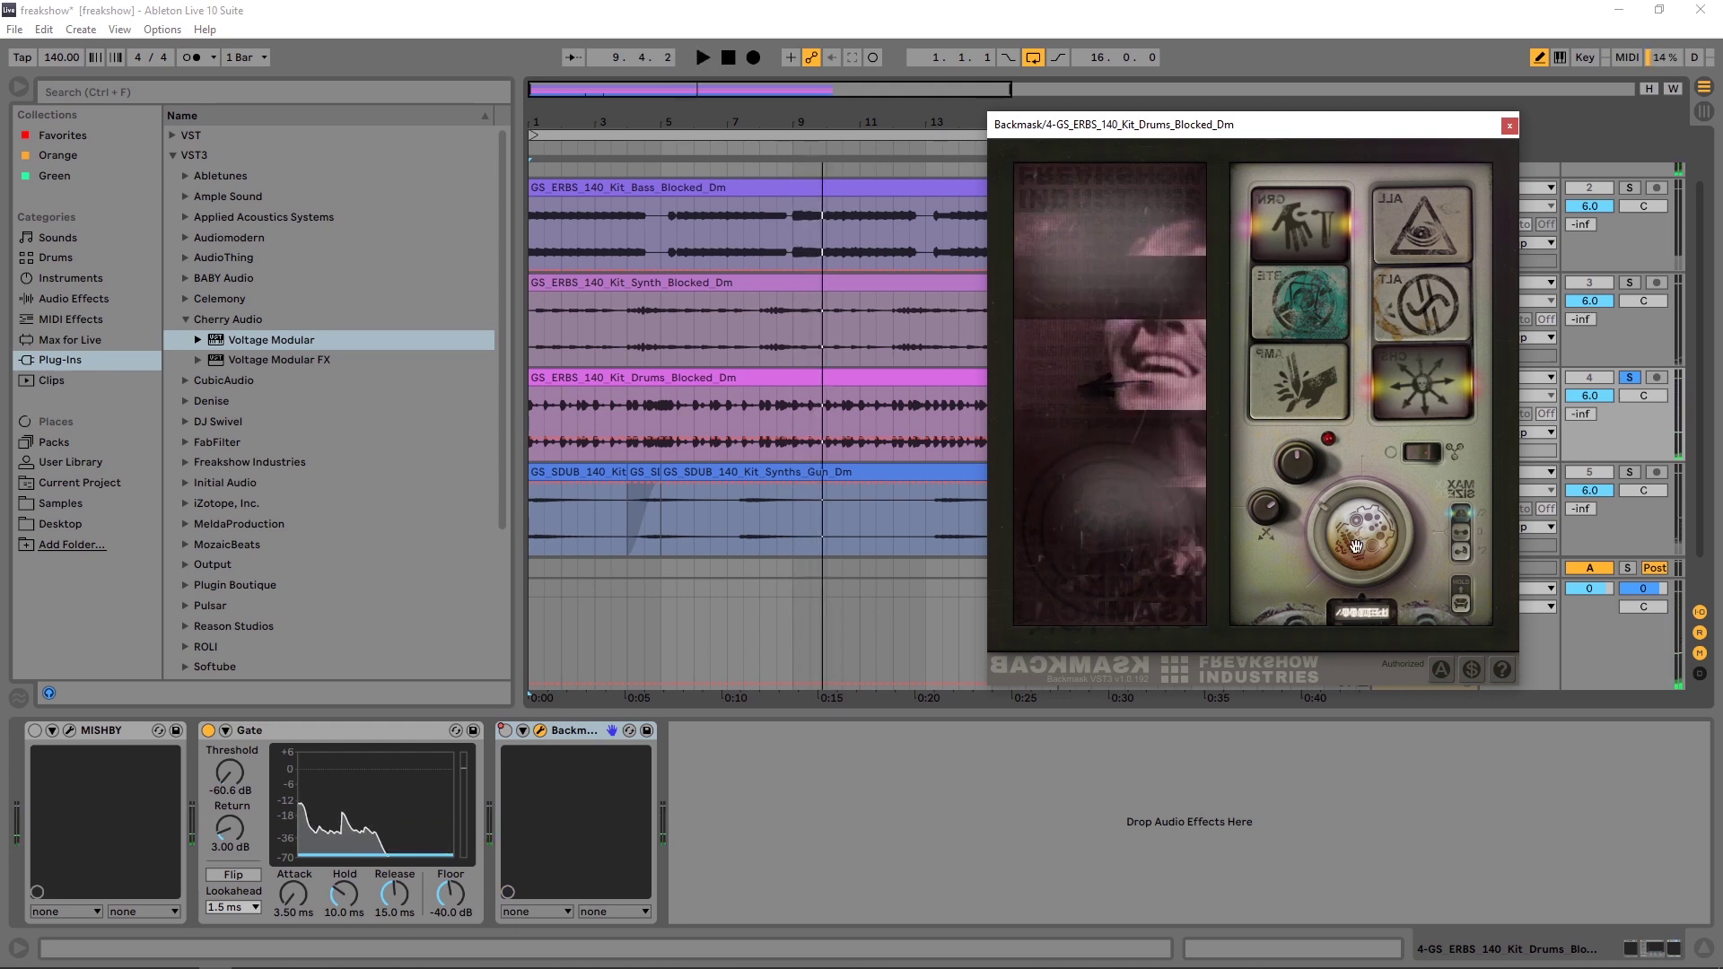